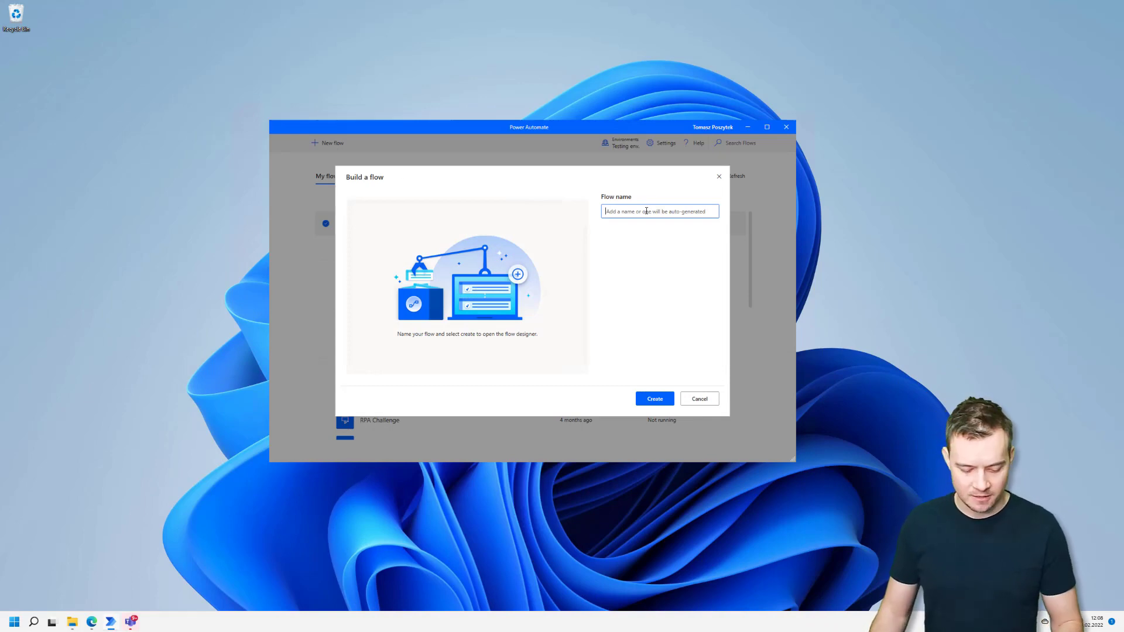
Name the new flow "Dialogs test" and create it
{"action": "type", "text": "Dialogs"}
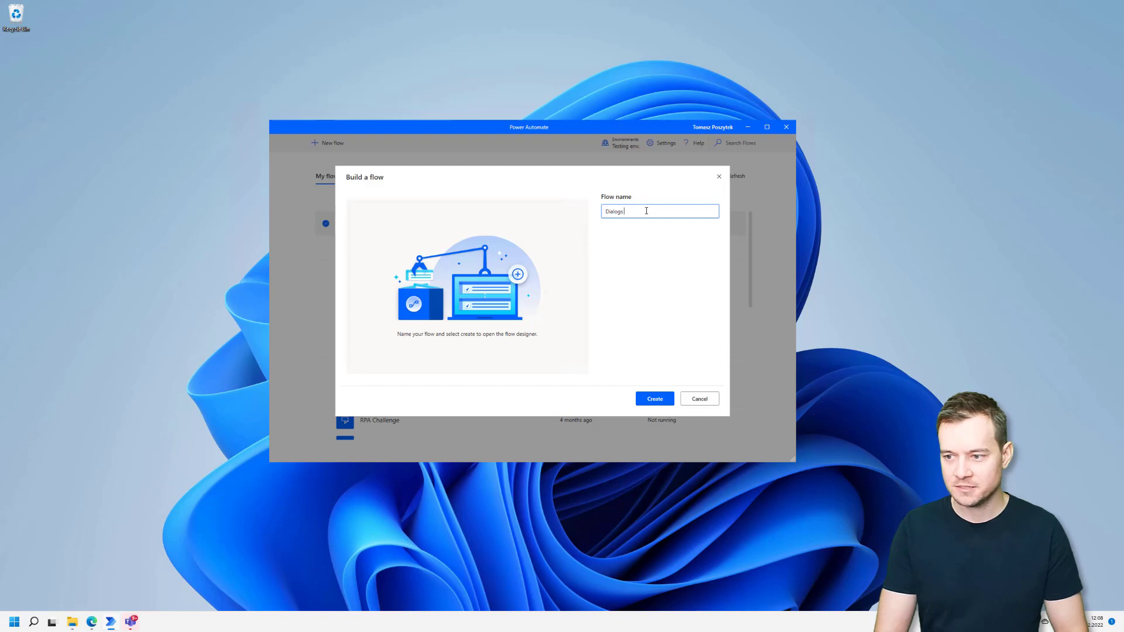
{"action": "type", "text": " test"}
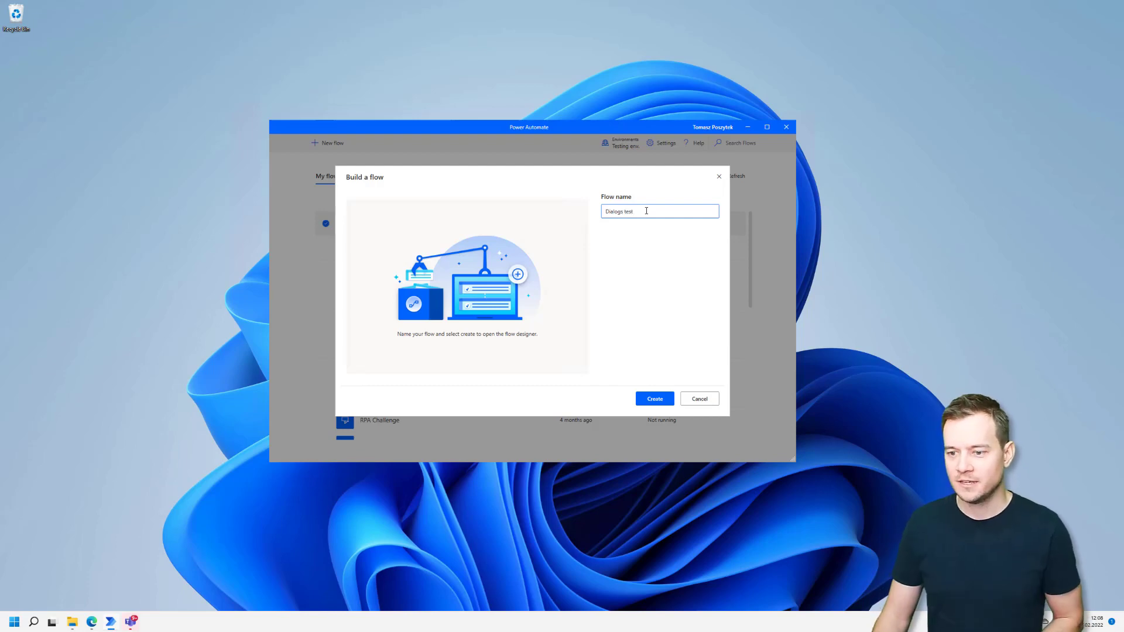
{"action": "left_click", "coordinate": [665, 404]}
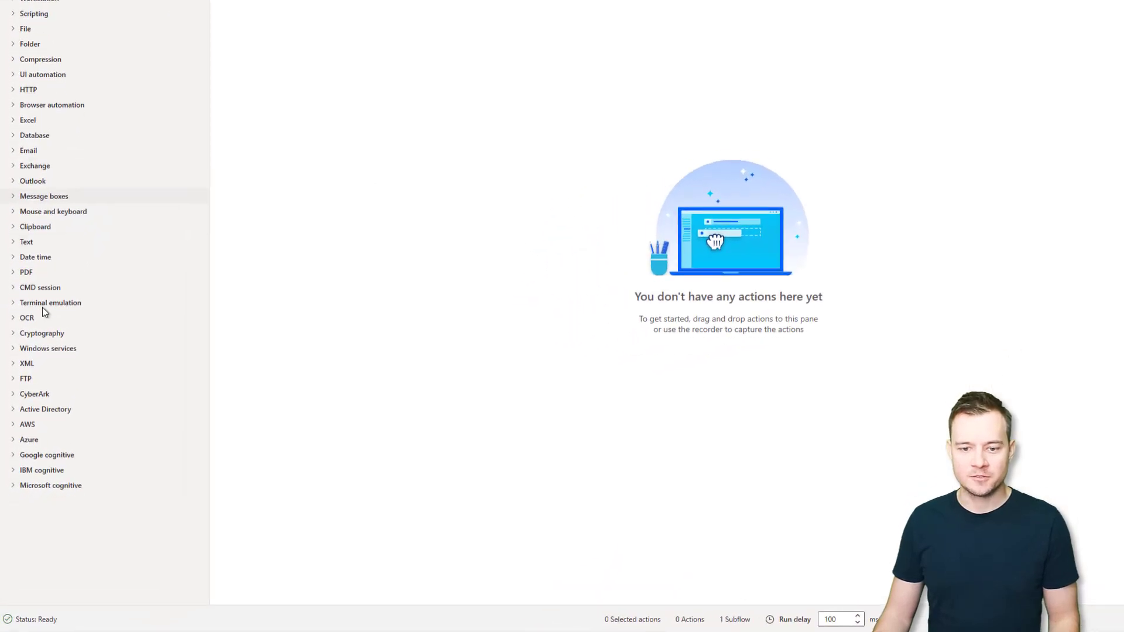
Add a Display message action to the flow with the title "Title" and the message "Descrpition"
{"action": "left_click", "coordinate": [13, 197]}
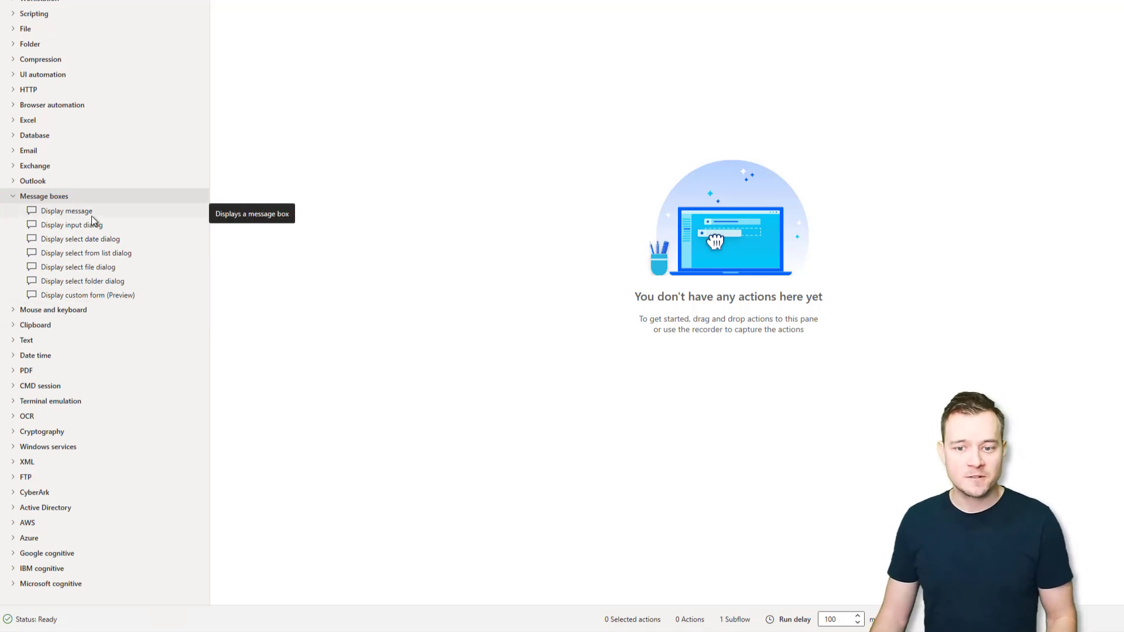
{"action": "left_click_drag", "start_coordinate": [92, 216], "coordinate": [264, 113]}
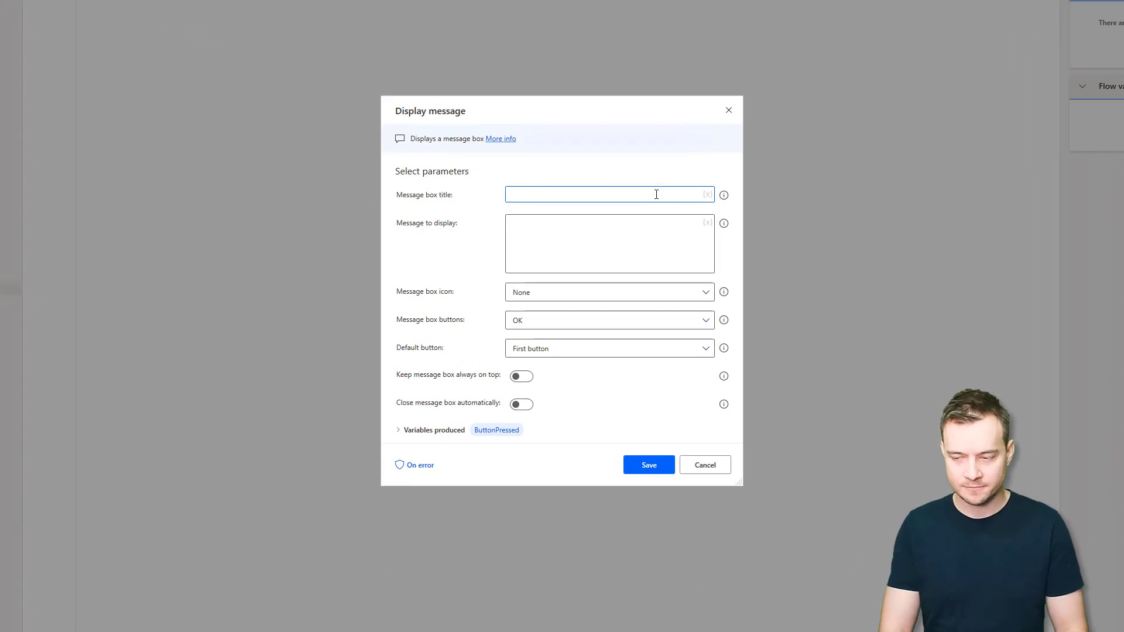
{"action": "type", "text": "Title"}
{"action": "key", "text": "Tab"}
{"action": "type", "text": "Descrpition"}
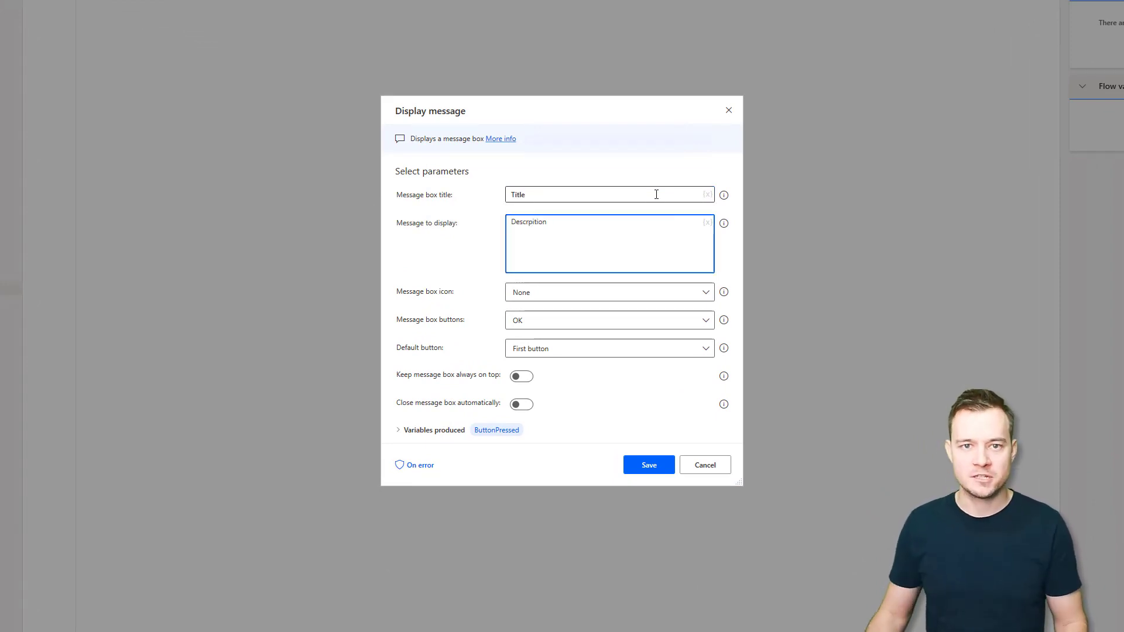
Give the message box a Warning icon and Yes - No - Cancel buttons with the first button as default, and save the action
{"action": "left_click", "coordinate": [598, 295]}
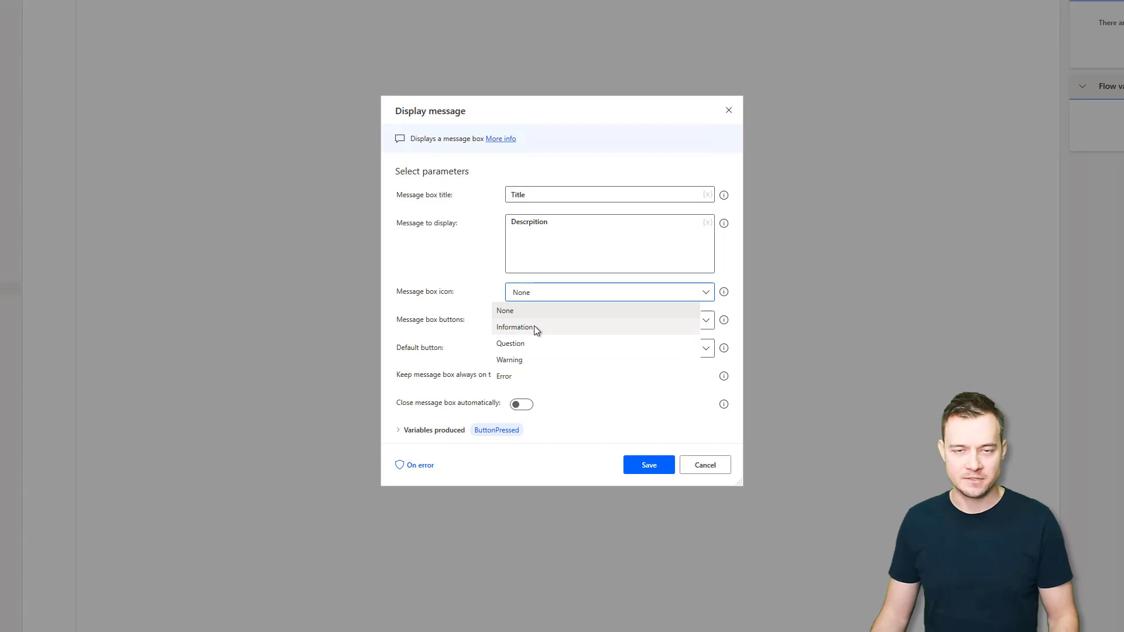
{"action": "left_click", "coordinate": [542, 359]}
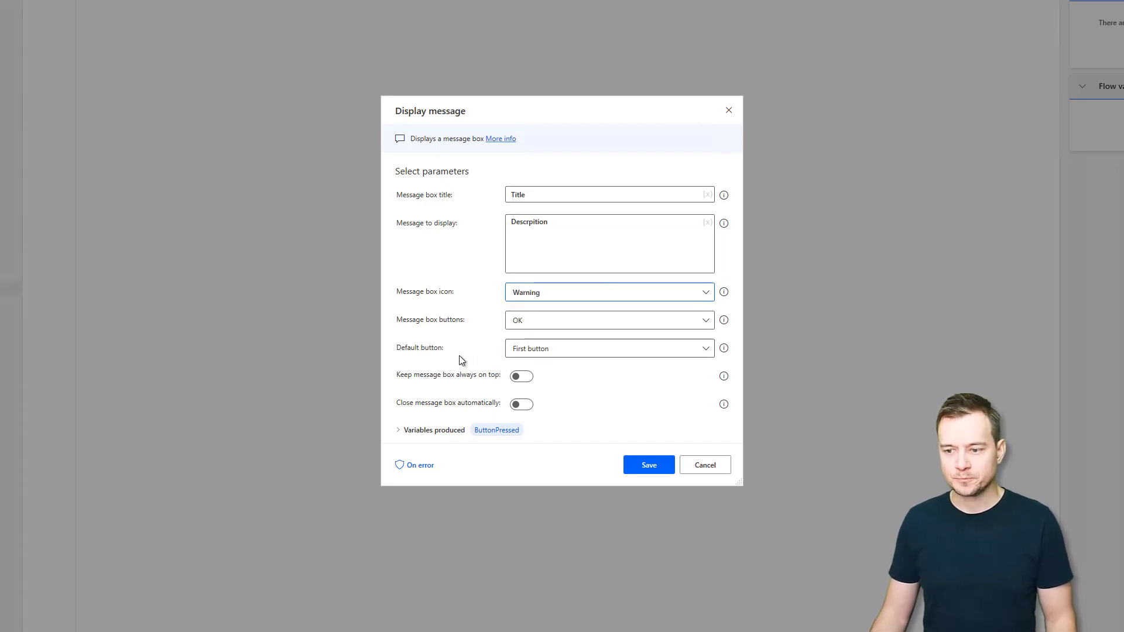
{"action": "left_click", "coordinate": [554, 324]}
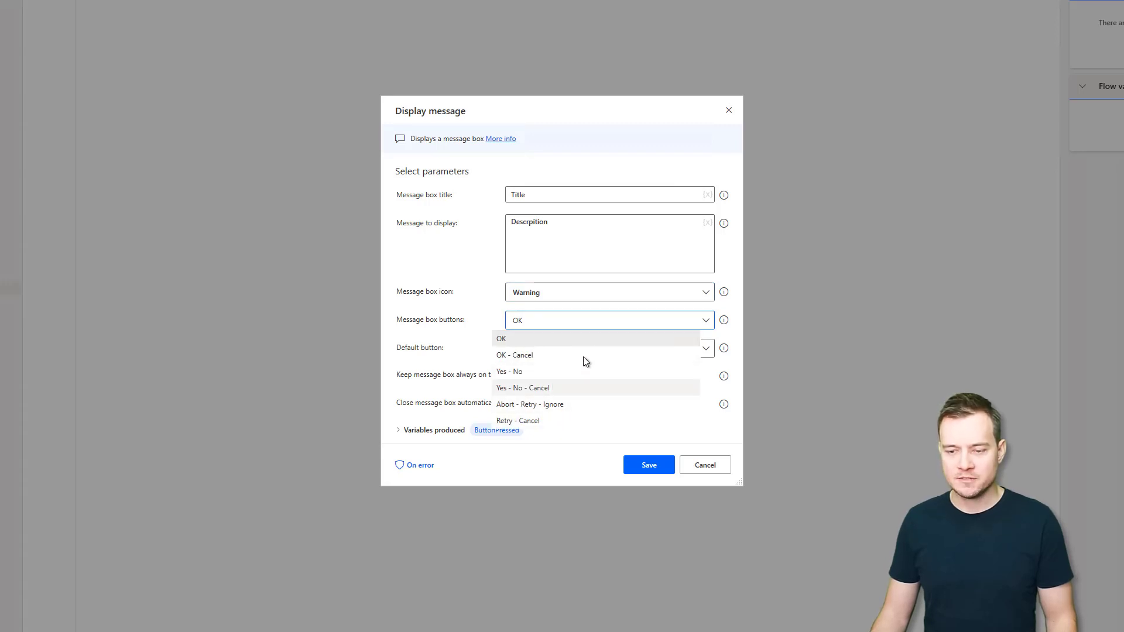
{"action": "left_click", "coordinate": [542, 388]}
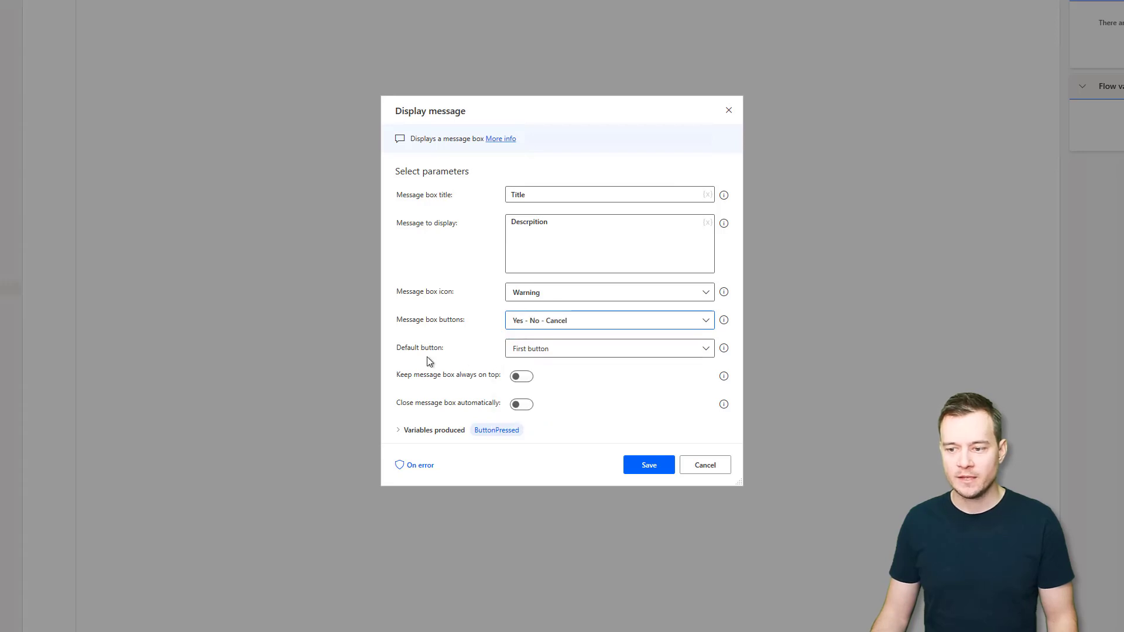
{"action": "left_click", "coordinate": [554, 352]}
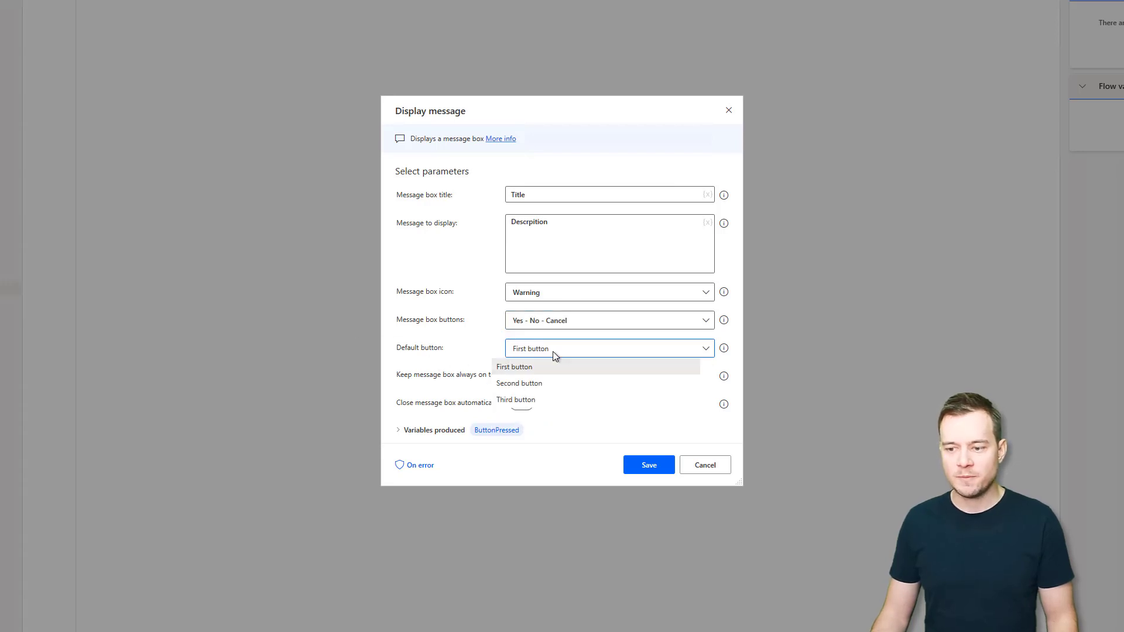
{"action": "left_click", "coordinate": [454, 342]}
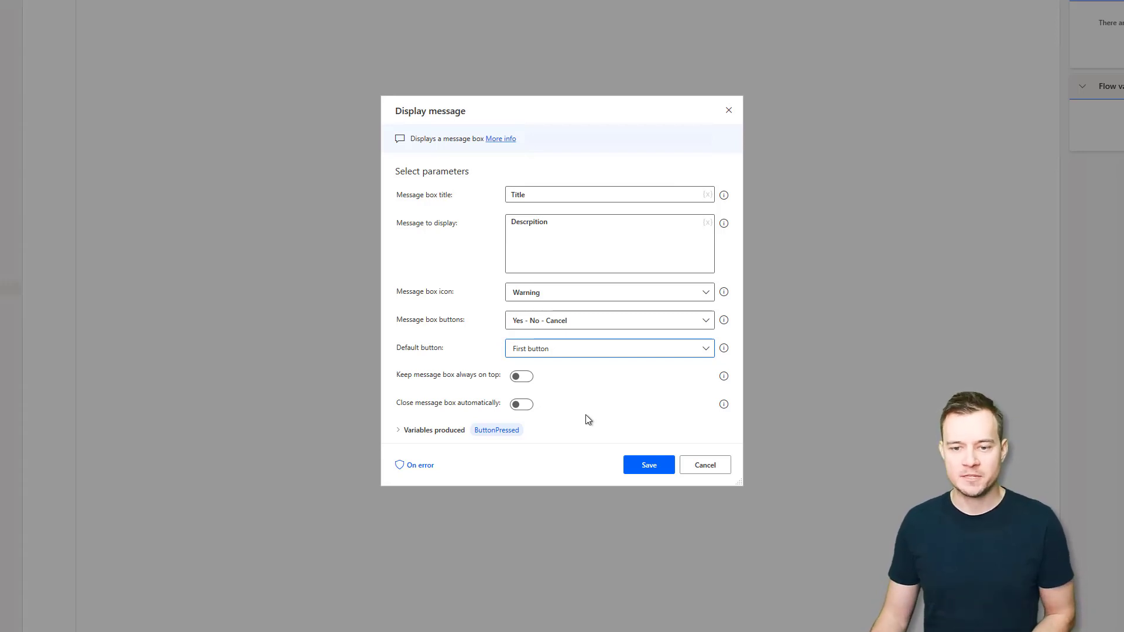
{"action": "left_click", "coordinate": [643, 469]}
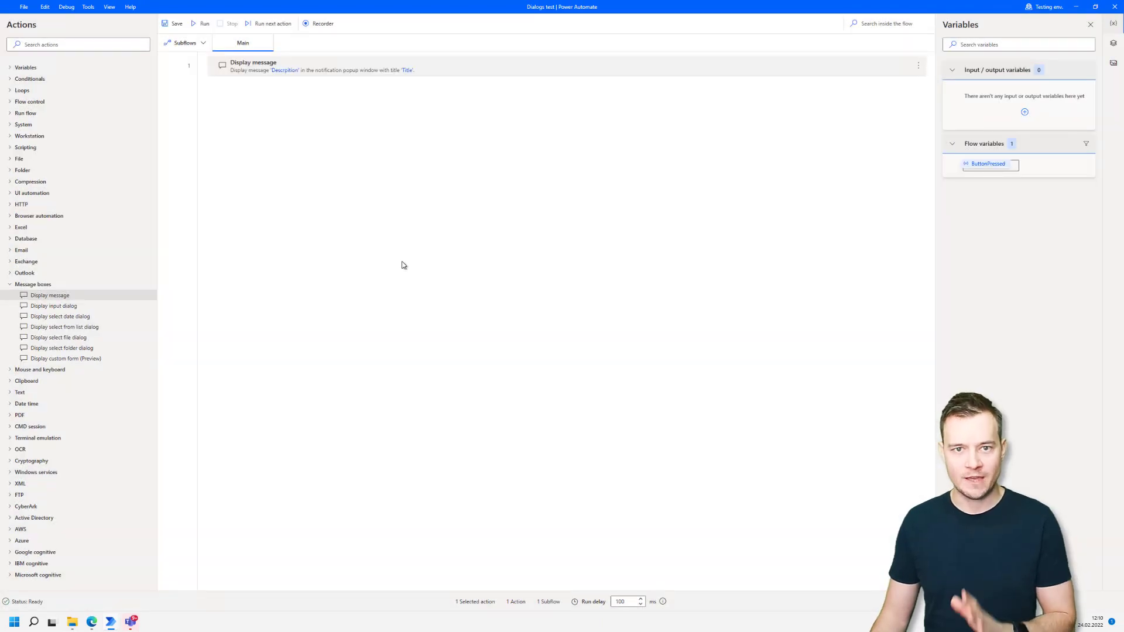
Add a Display input dialog action below the message action, with the title "Title" and the message "Message"
{"action": "left_click", "coordinate": [103, 306]}
{"action": "left_click_drag", "start_coordinate": [103, 304], "coordinate": [252, 128]}
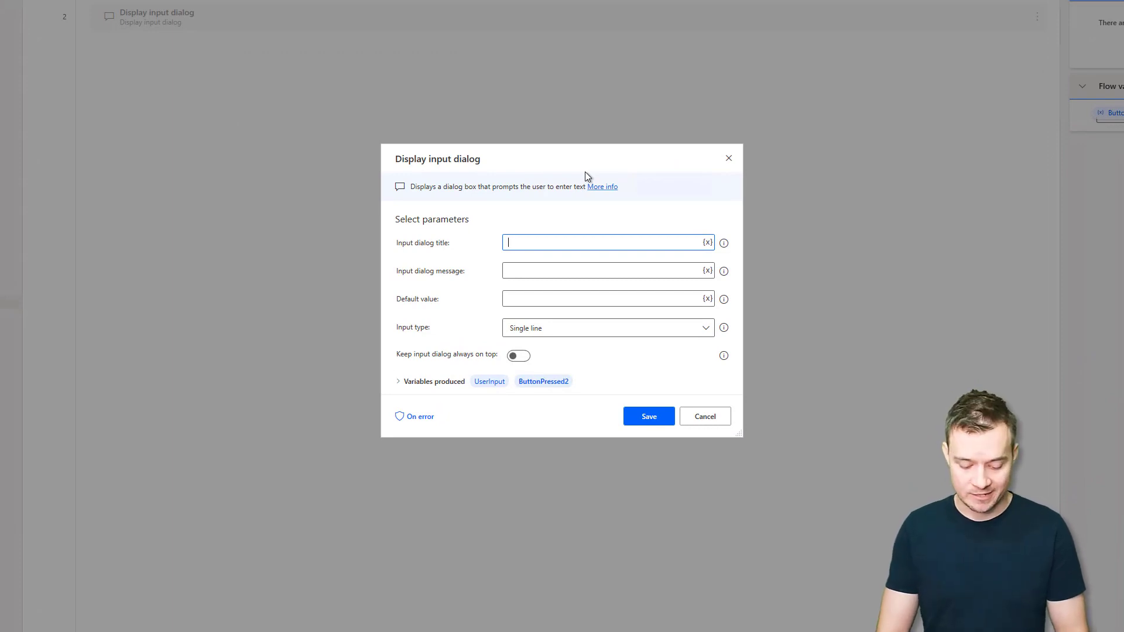
{"action": "type", "text": "Title"}
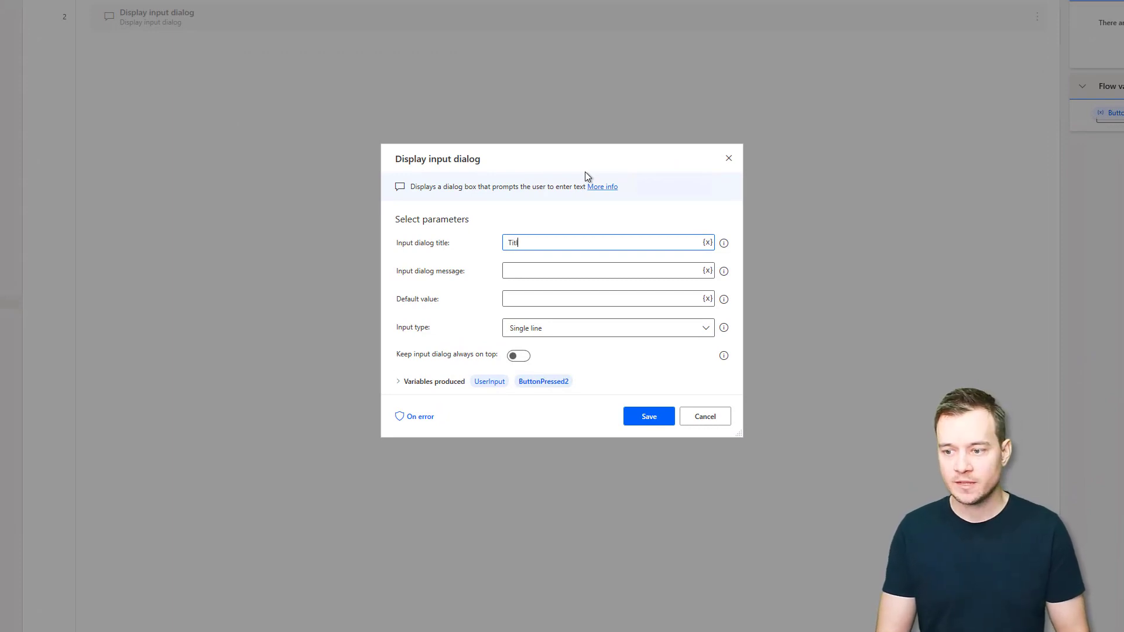
{"action": "key", "text": "Tab"}
{"action": "key", "text": "Tab"}
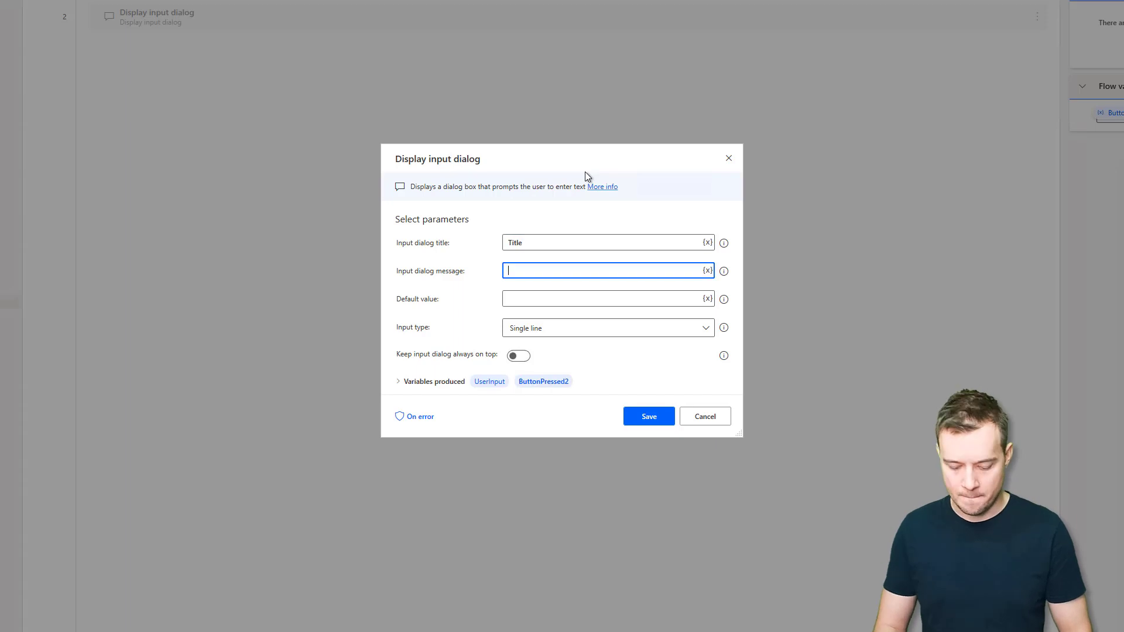
{"action": "type", "text": "Message"}
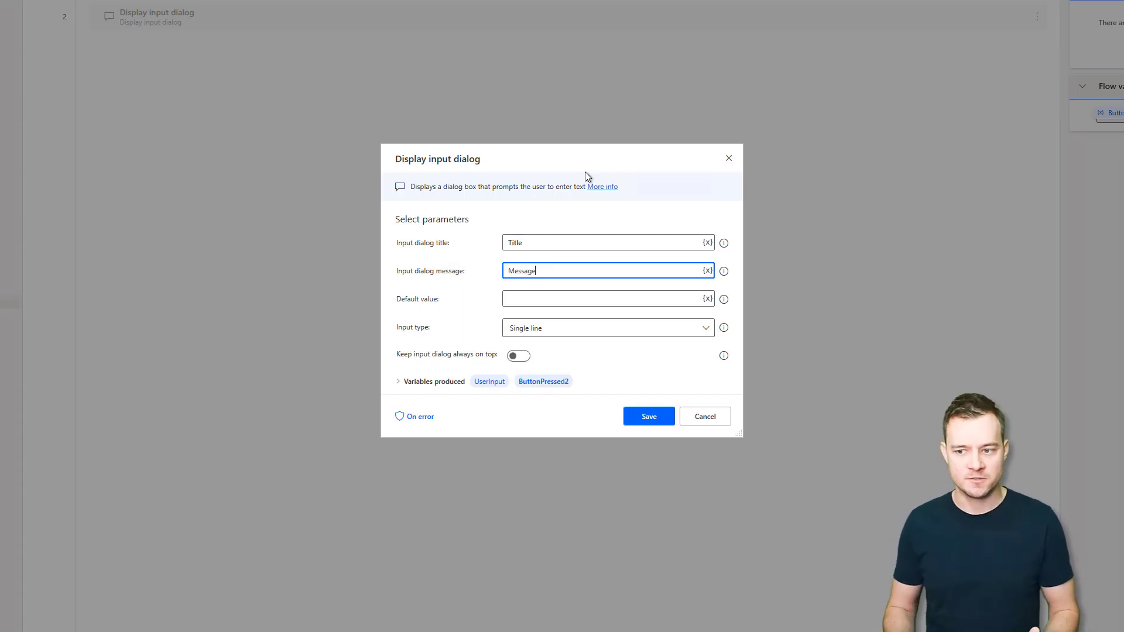
Set the input dialog's input type to Password, leave the default value empty, and save the action
{"action": "left_click", "coordinate": [551, 302]}
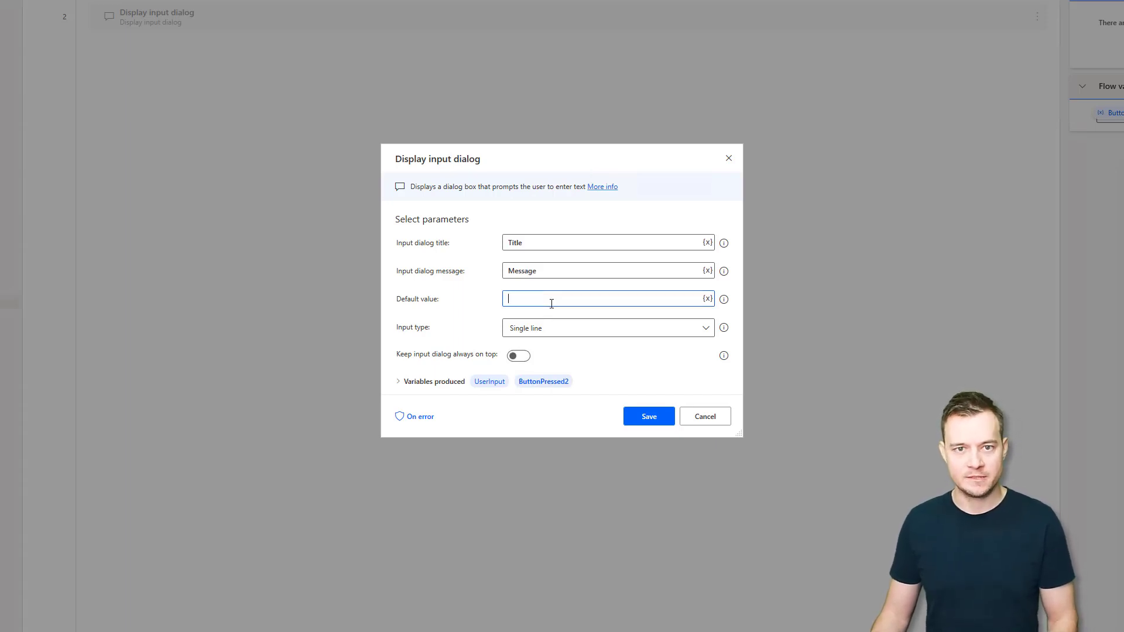
{"action": "left_click", "coordinate": [581, 331]}
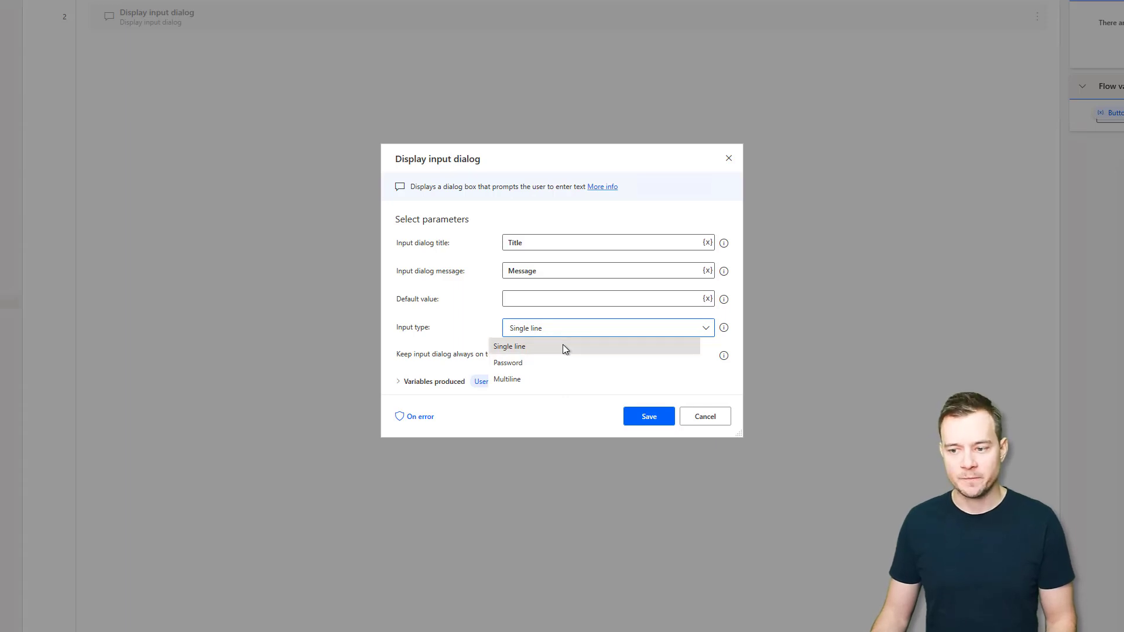
{"action": "left_click", "coordinate": [563, 345]}
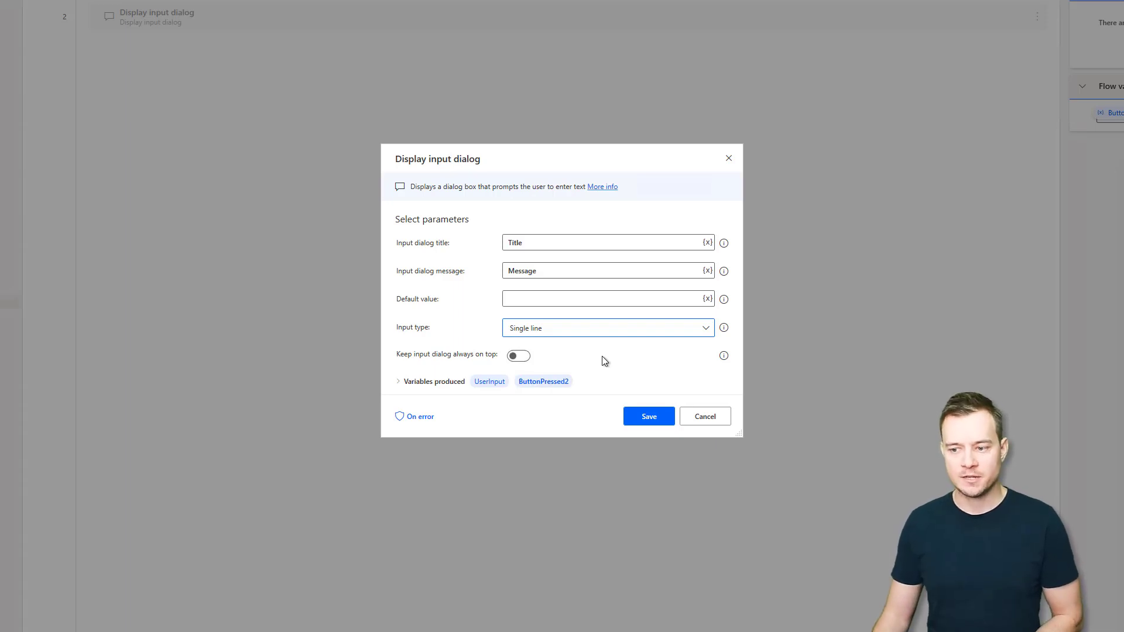
{"action": "left_click", "coordinate": [598, 334]}
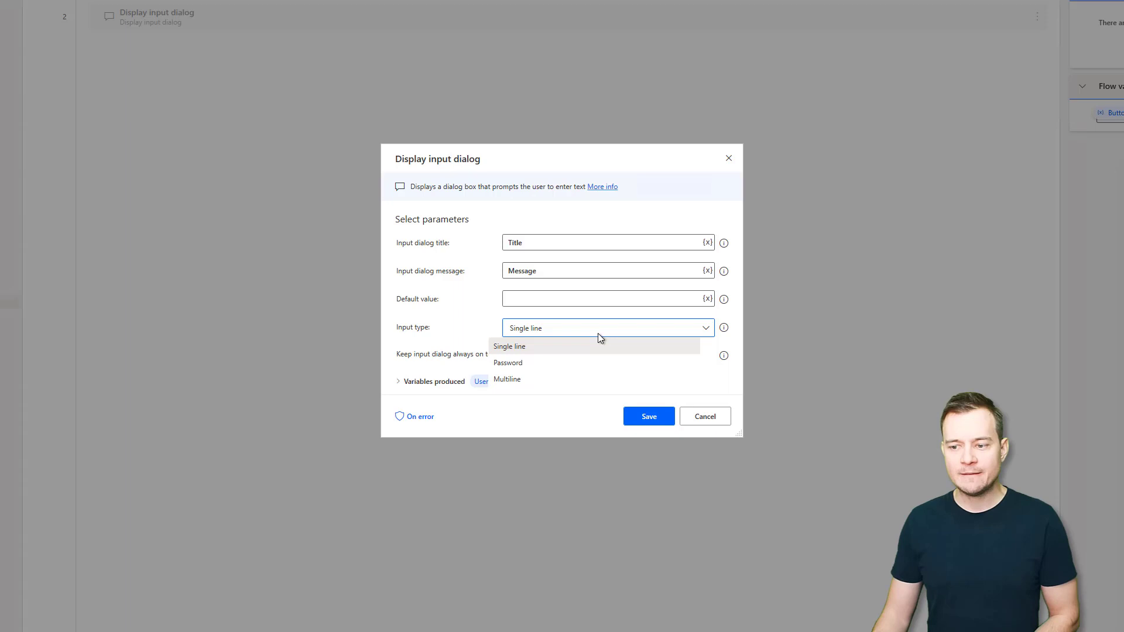
{"action": "left_click", "coordinate": [542, 362]}
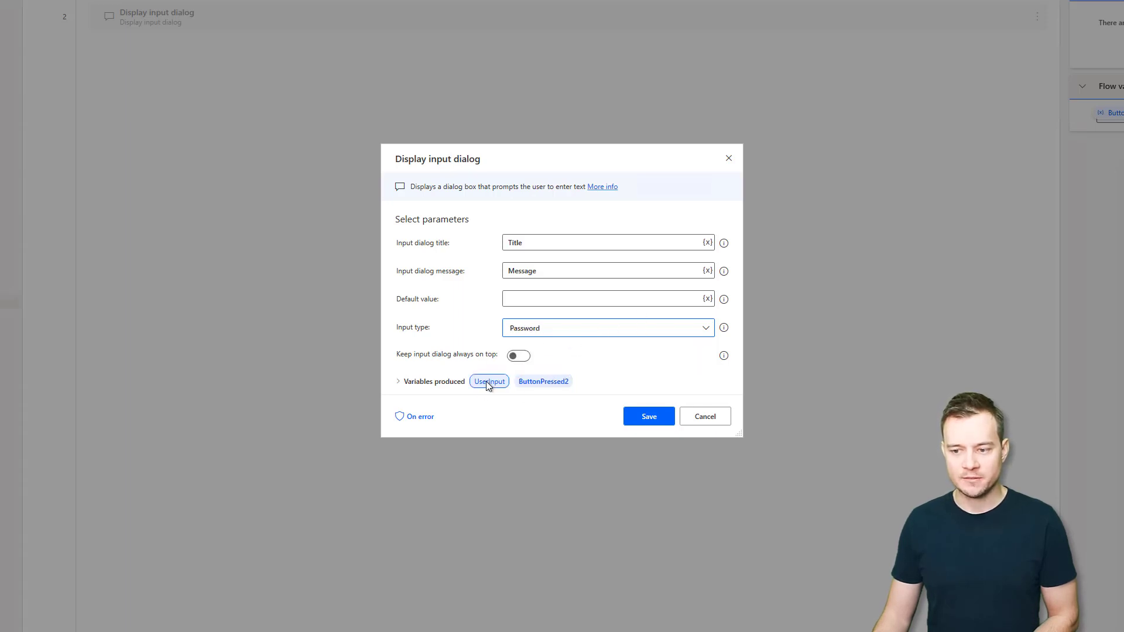
{"action": "left_click", "coordinate": [648, 416]}
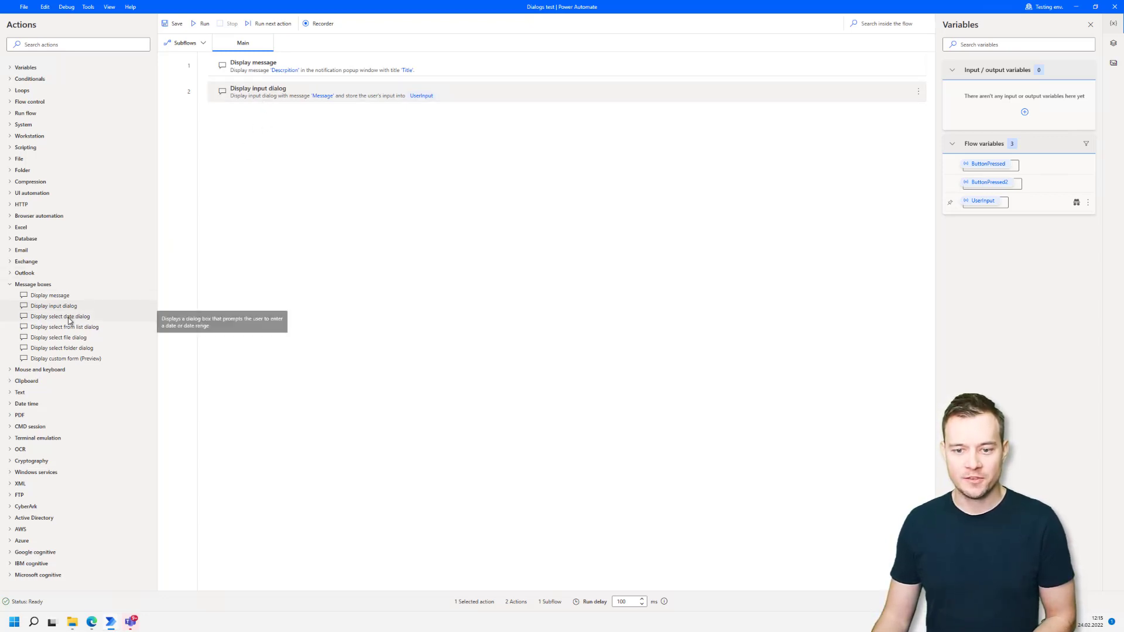
Add a Display select date dialog action as the third action, with the title "Title" and the message "Message"
{"action": "left_click_drag", "start_coordinate": [69, 321], "coordinate": [294, 134]}
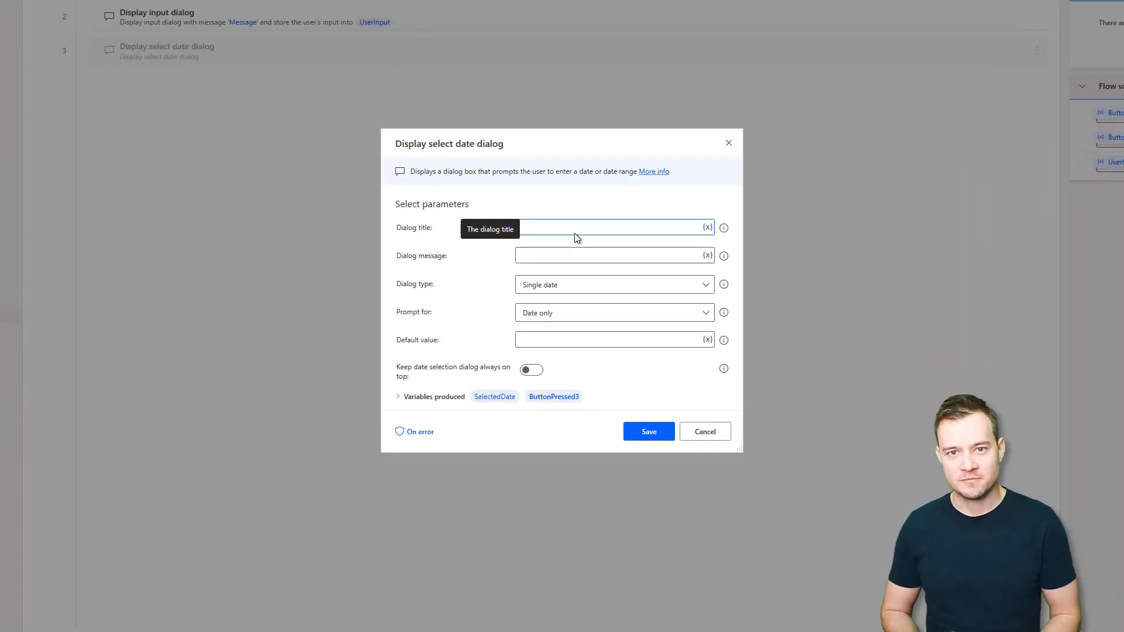
{"action": "type", "text": "Title"}
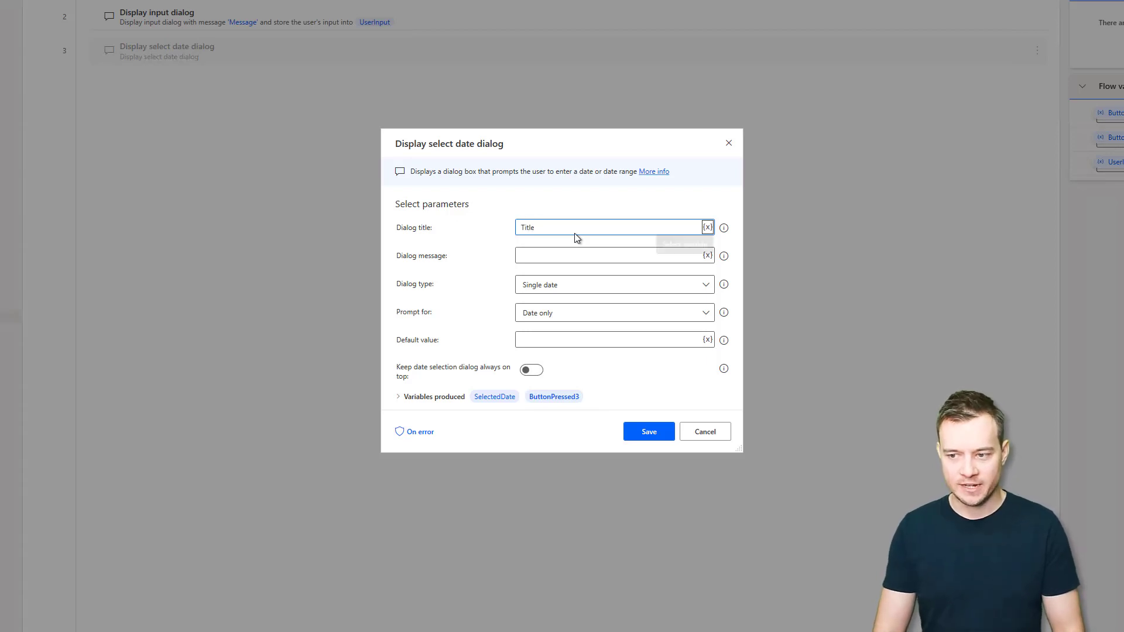
{"action": "key", "text": "Tab"}
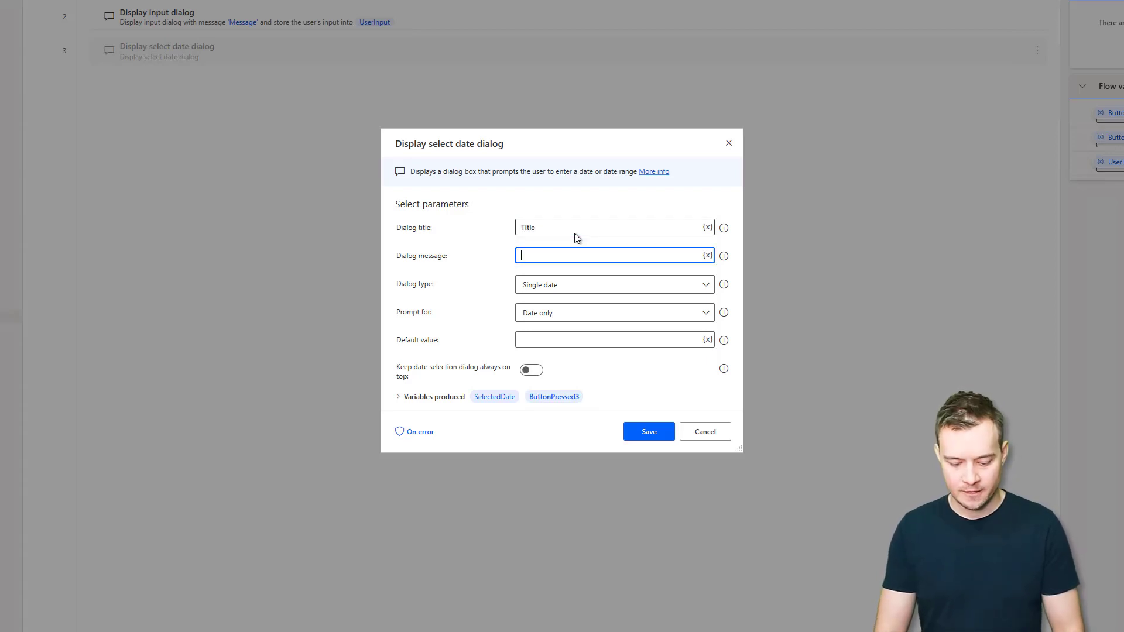
{"action": "type", "text": "Message"}
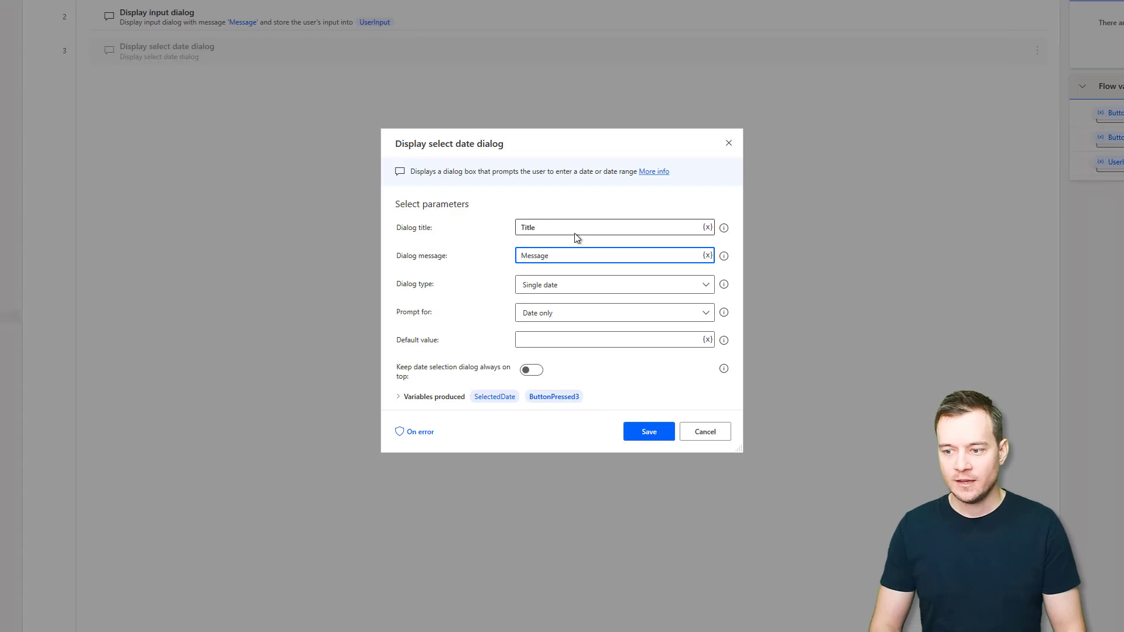
{"action": "key", "text": "Tab"}
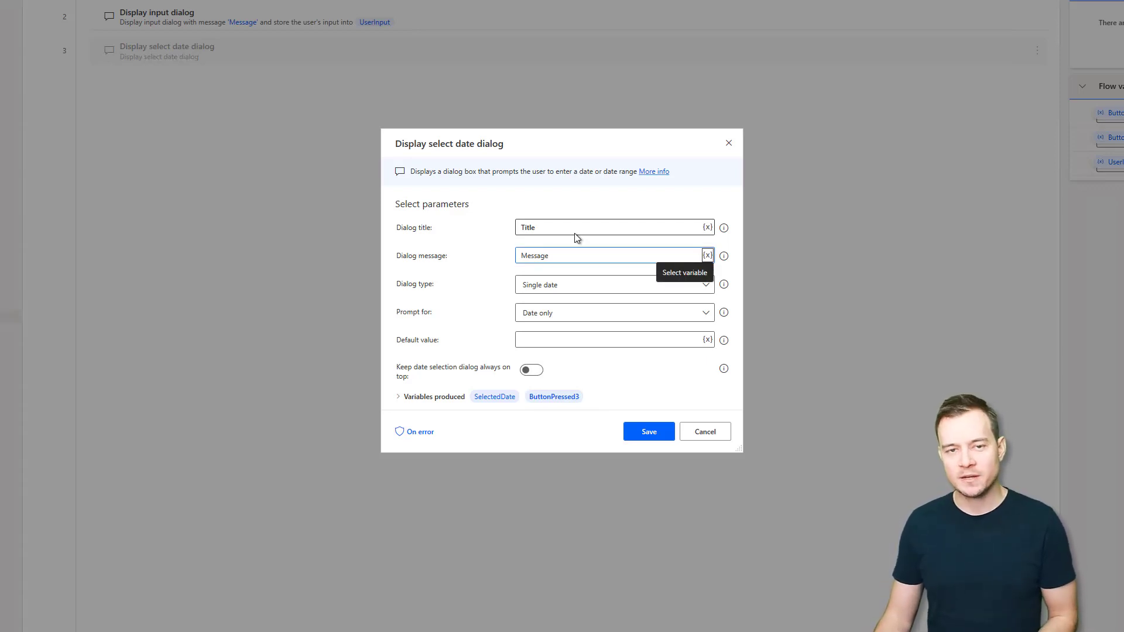
Set the date dialog's type to Date range (2 Dates), prompting for Date and time, and save the action
{"action": "left_click", "coordinate": [583, 287]}
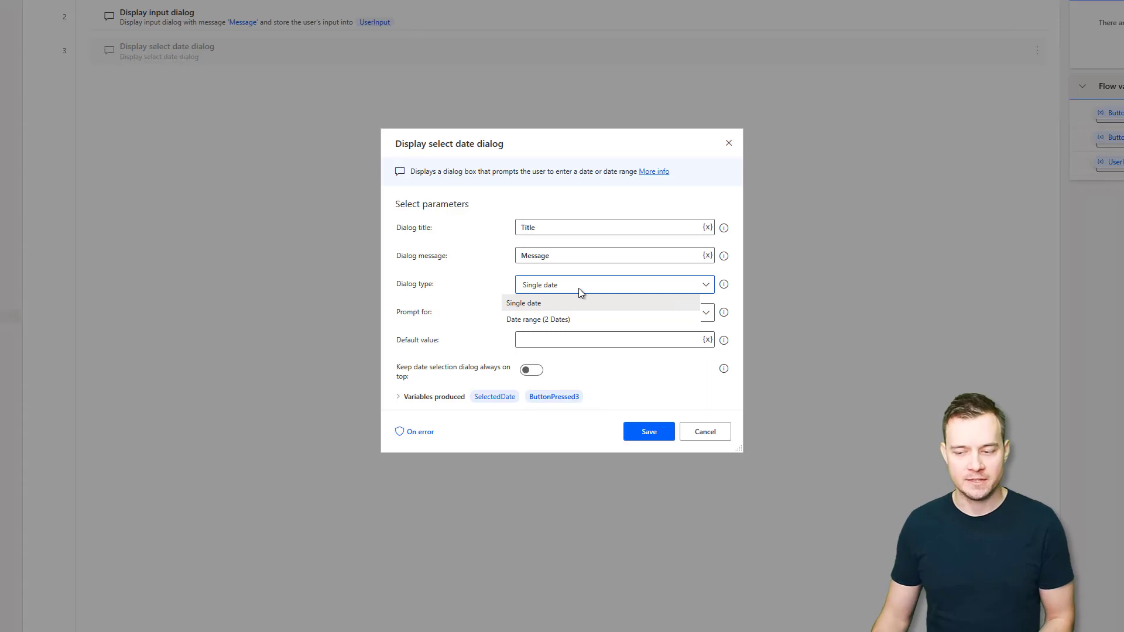
{"action": "left_click", "coordinate": [589, 319]}
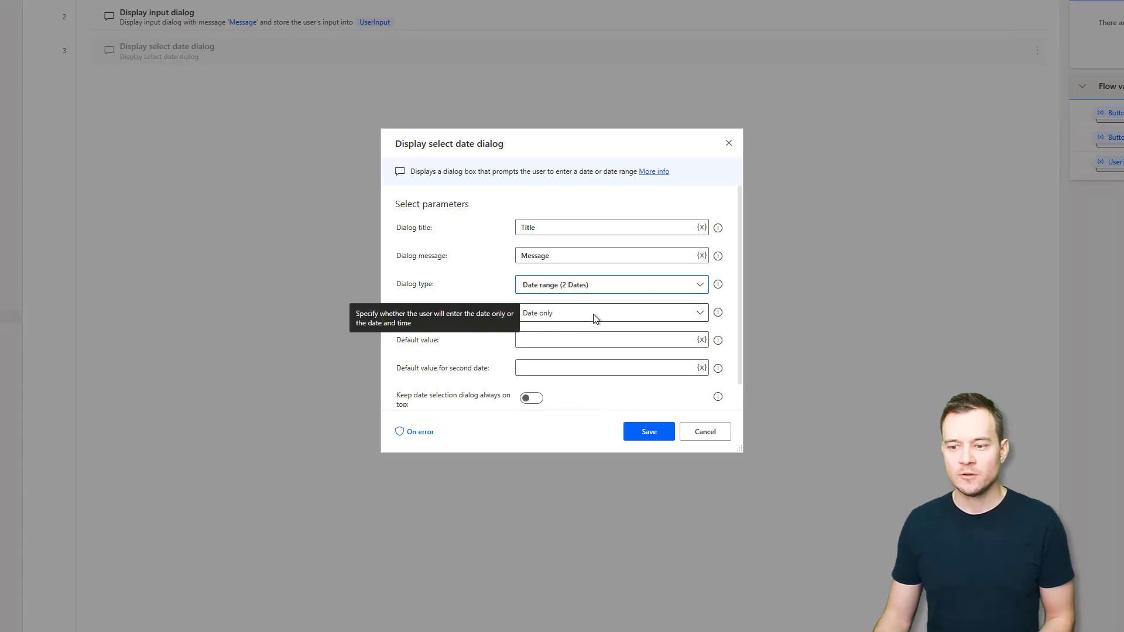
{"action": "left_click", "coordinate": [593, 313]}
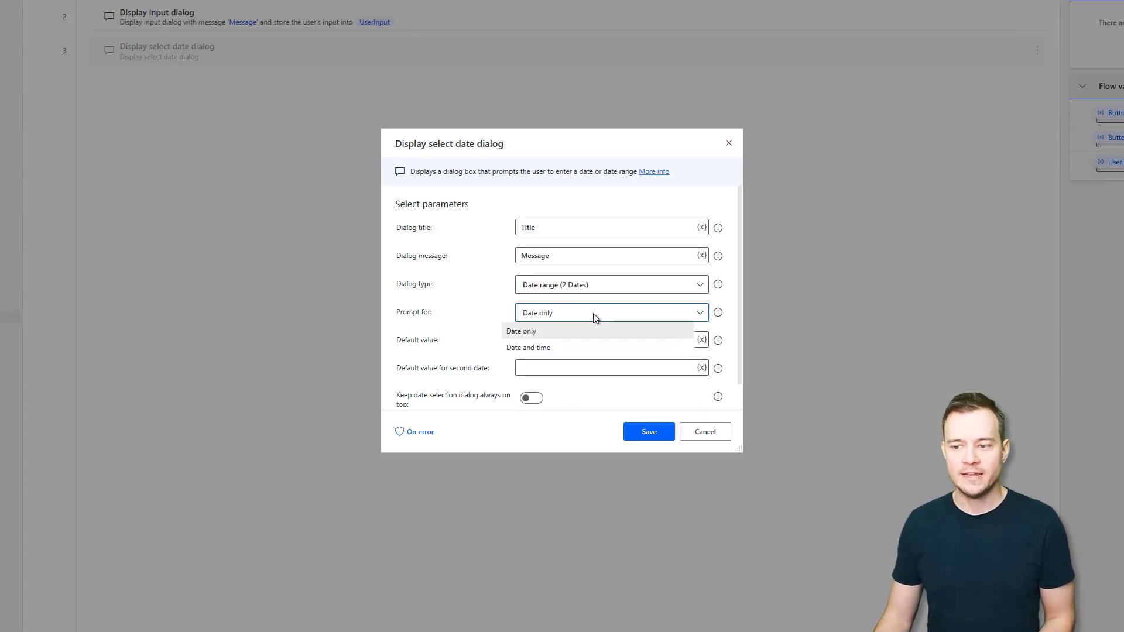
{"action": "left_click", "coordinate": [567, 347]}
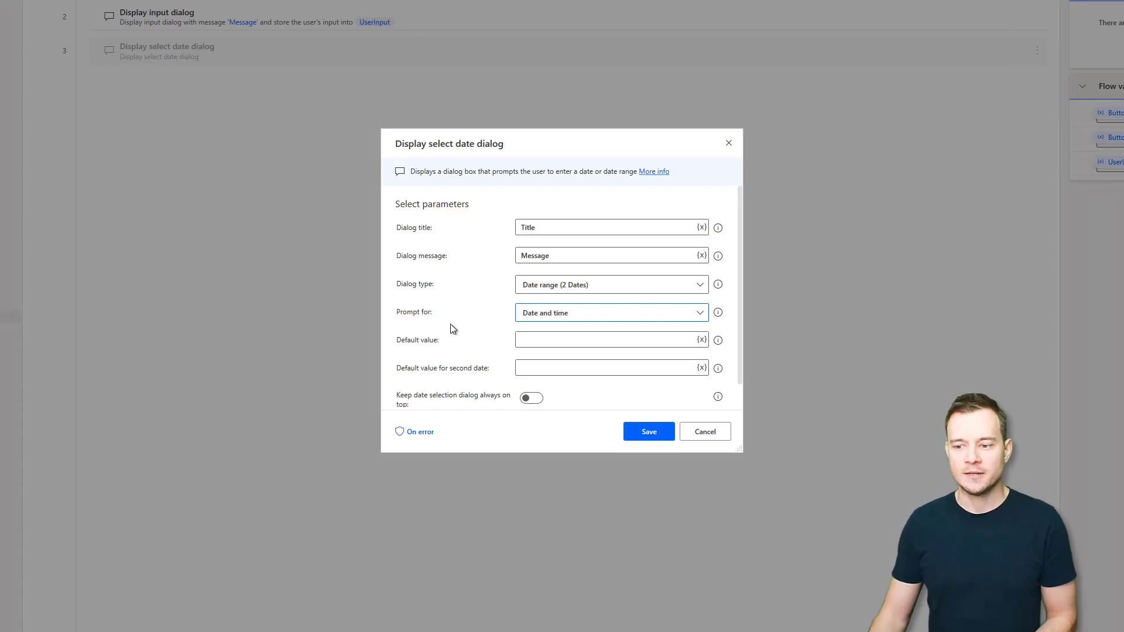
{"action": "scroll", "coordinate": [558, 367], "scroll_direction": "down", "scroll_amount": 1}
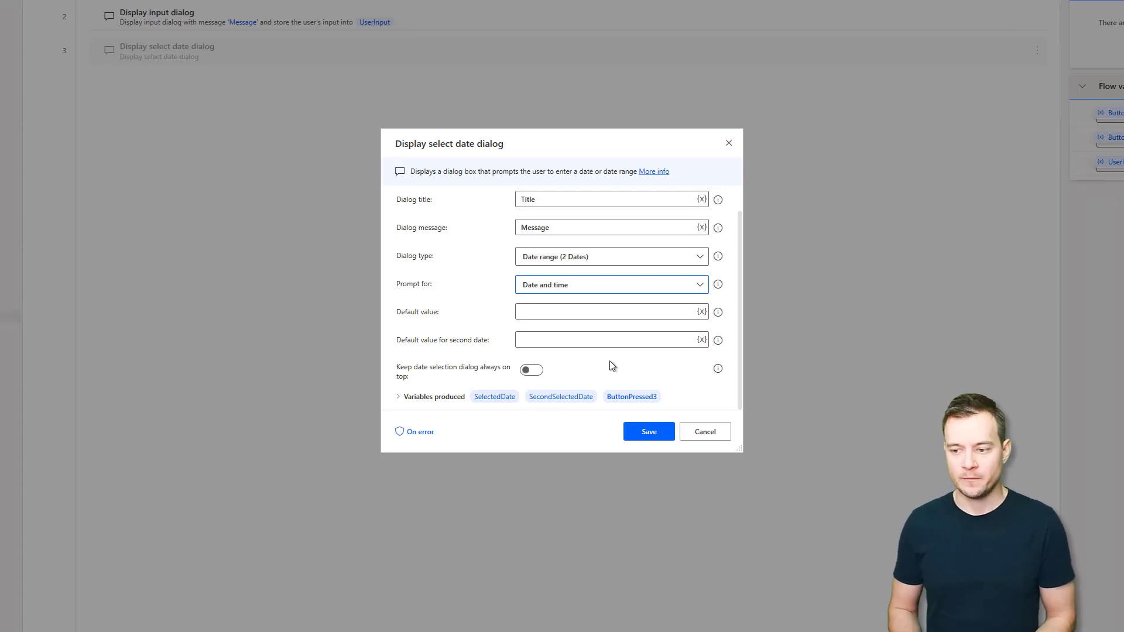
{"action": "left_click", "coordinate": [647, 431]}
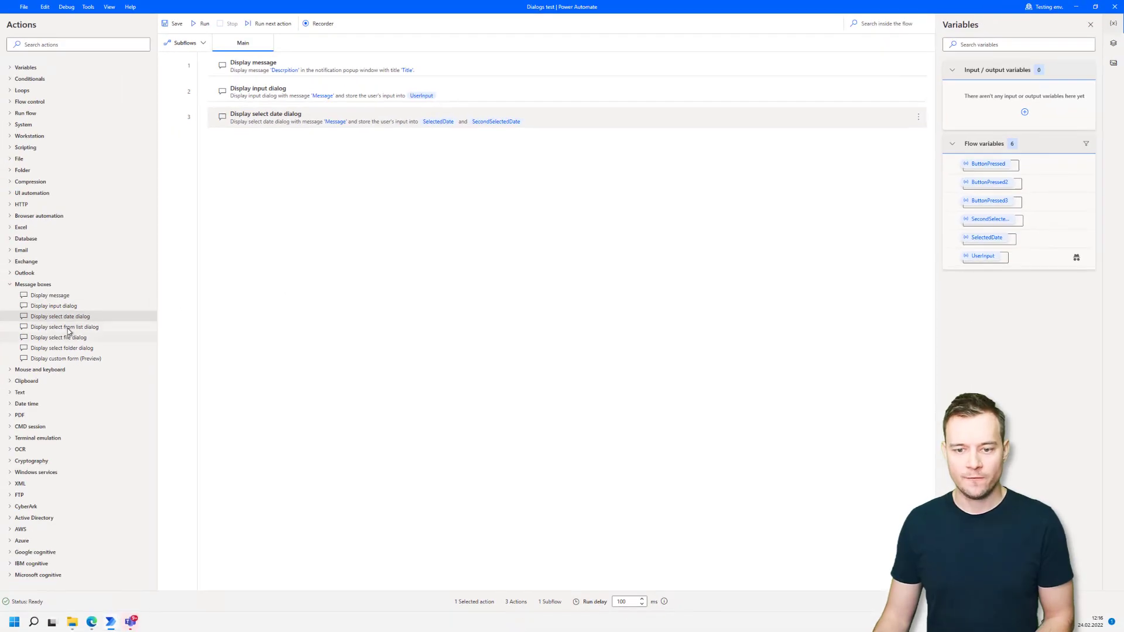
Add a Display select from list dialog action as the fourth action, with the title "Title" and the message "Message", and save it
{"action": "left_click_drag", "start_coordinate": [69, 332], "coordinate": [266, 174]}
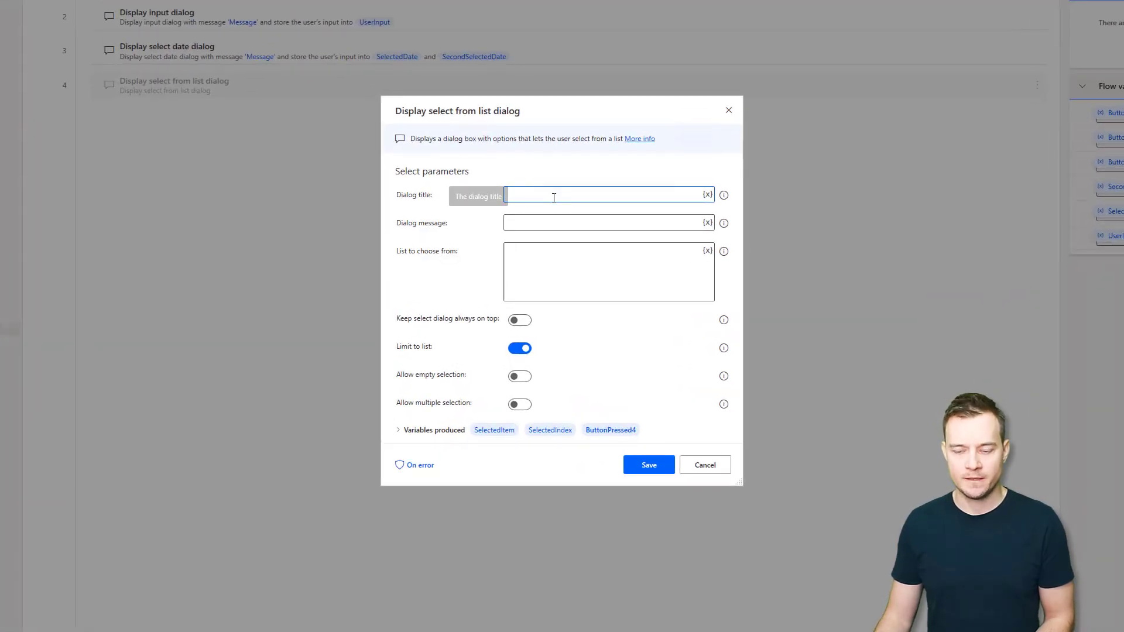
{"action": "type", "text": "T"}
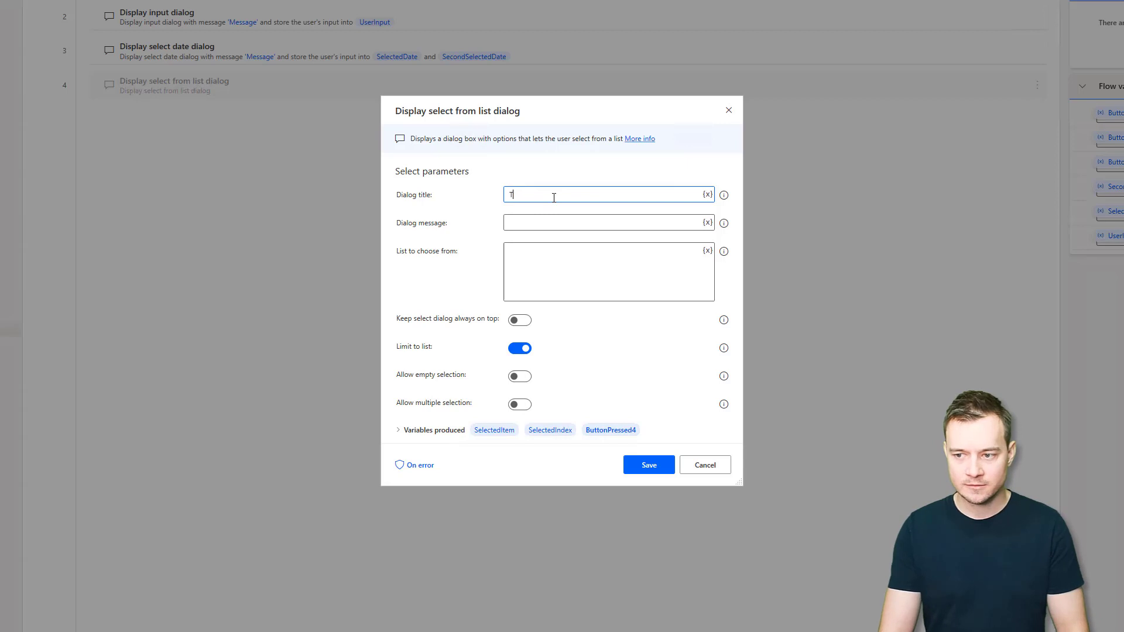
{"action": "type", "text": "itle"}
{"action": "key", "text": "Tab"}
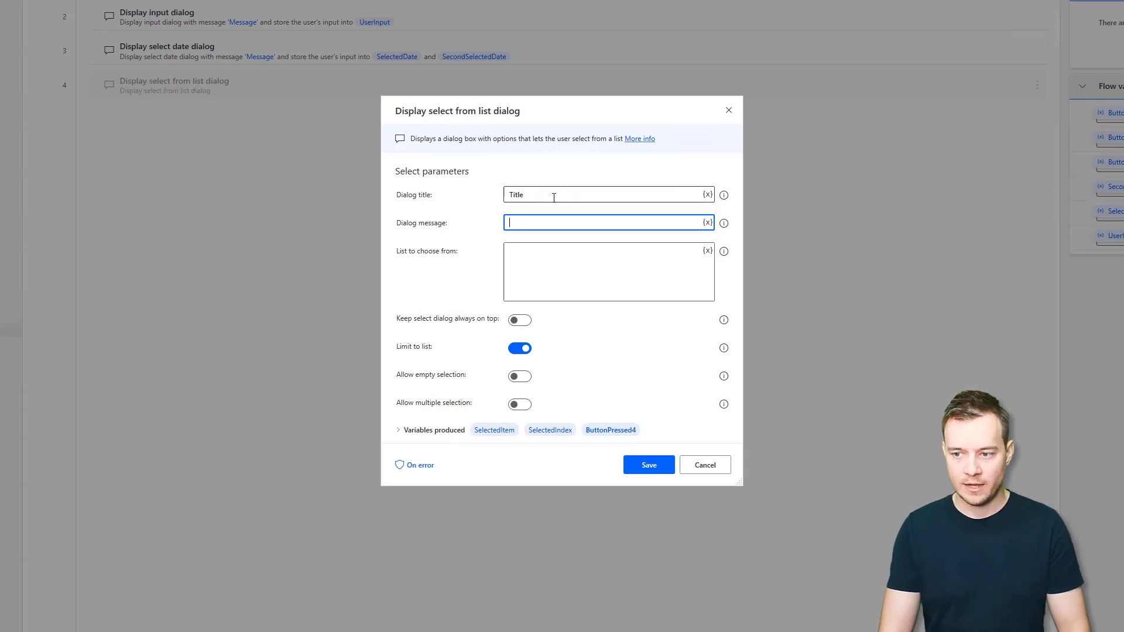
{"action": "type", "text": "Message"}
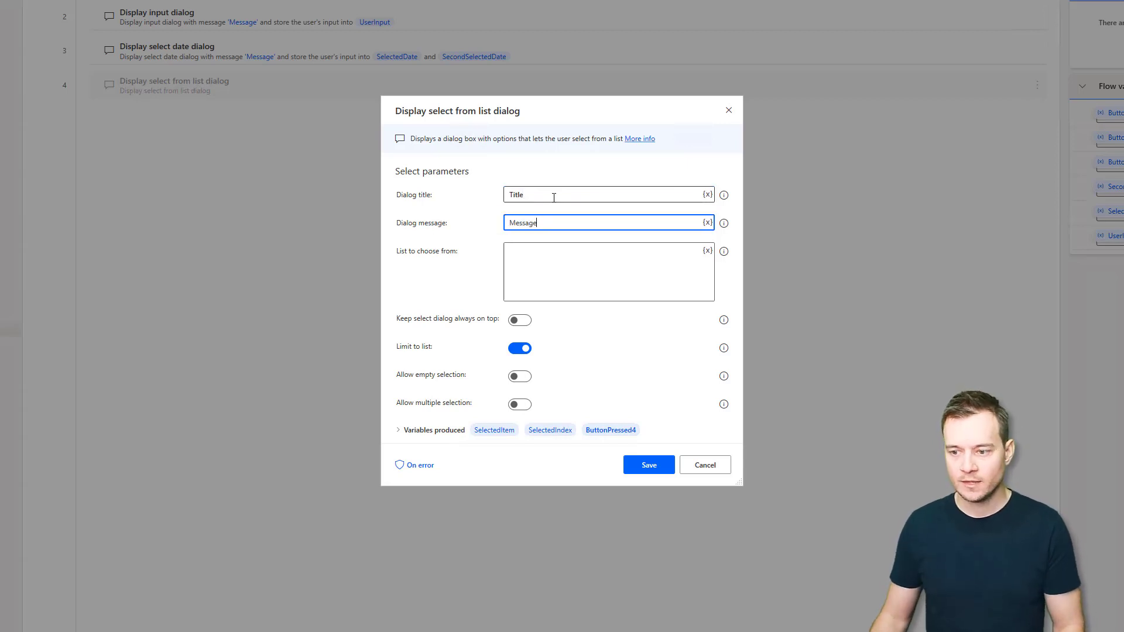
{"action": "left_click", "coordinate": [656, 468]}
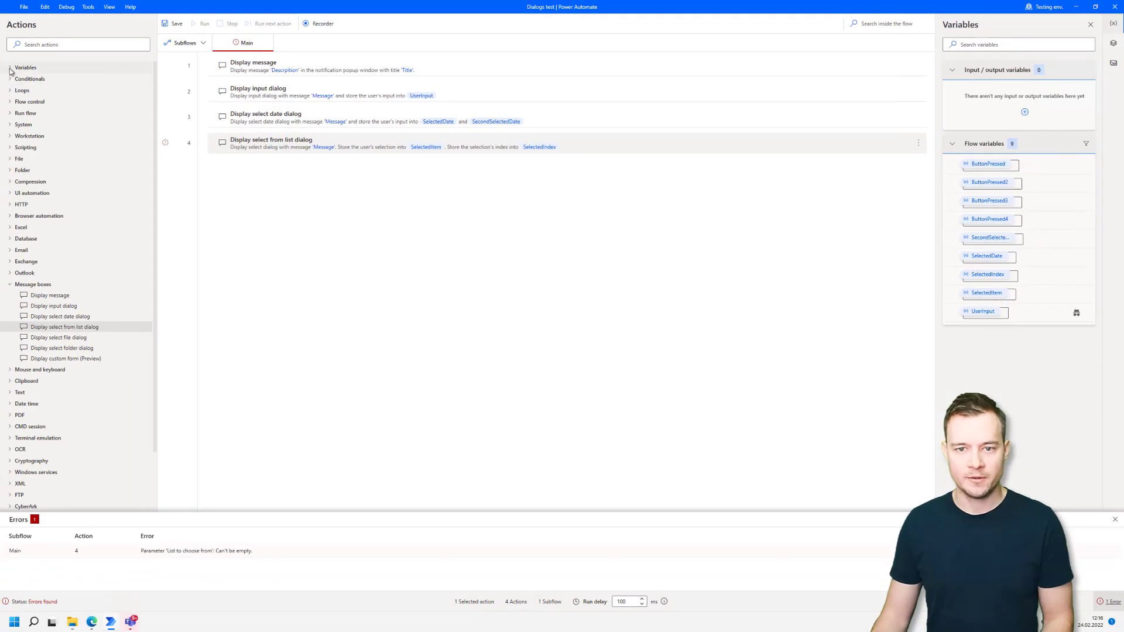
Insert a Create new list action above the select from list dialog, keeping the default variable List
{"action": "left_click", "coordinate": [10, 68]}
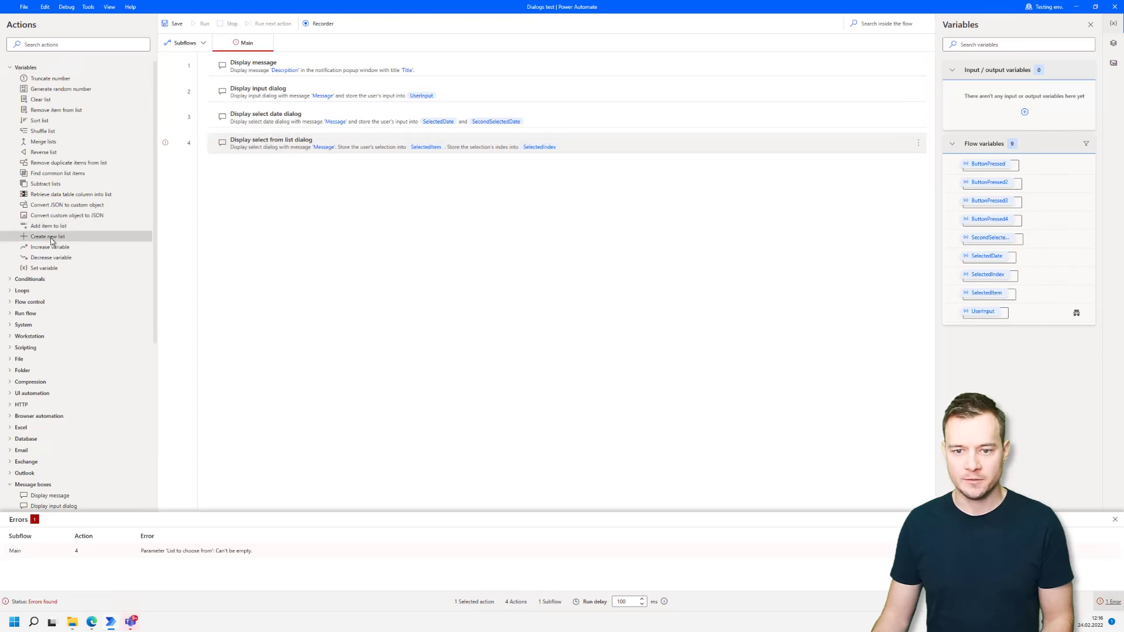
{"action": "left_click_drag", "start_coordinate": [51, 240], "coordinate": [252, 141]}
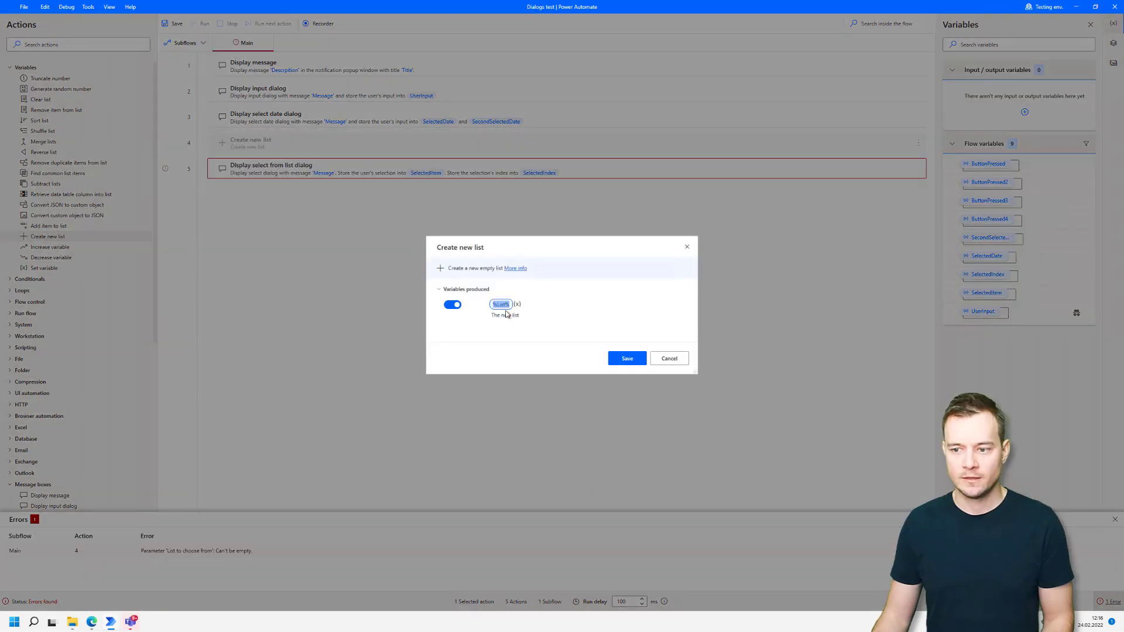
{"action": "left_click", "coordinate": [621, 357]}
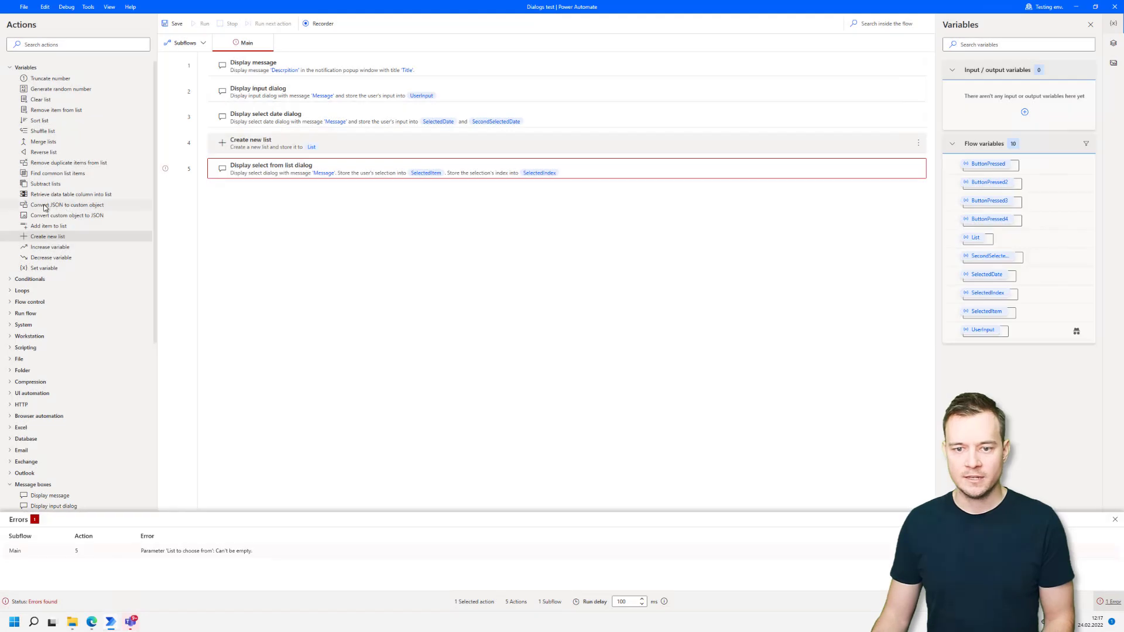
Insert an Add item to list action below the new list that adds "ABC" into %List%, and save it
{"action": "left_click_drag", "start_coordinate": [49, 227], "coordinate": [236, 160]}
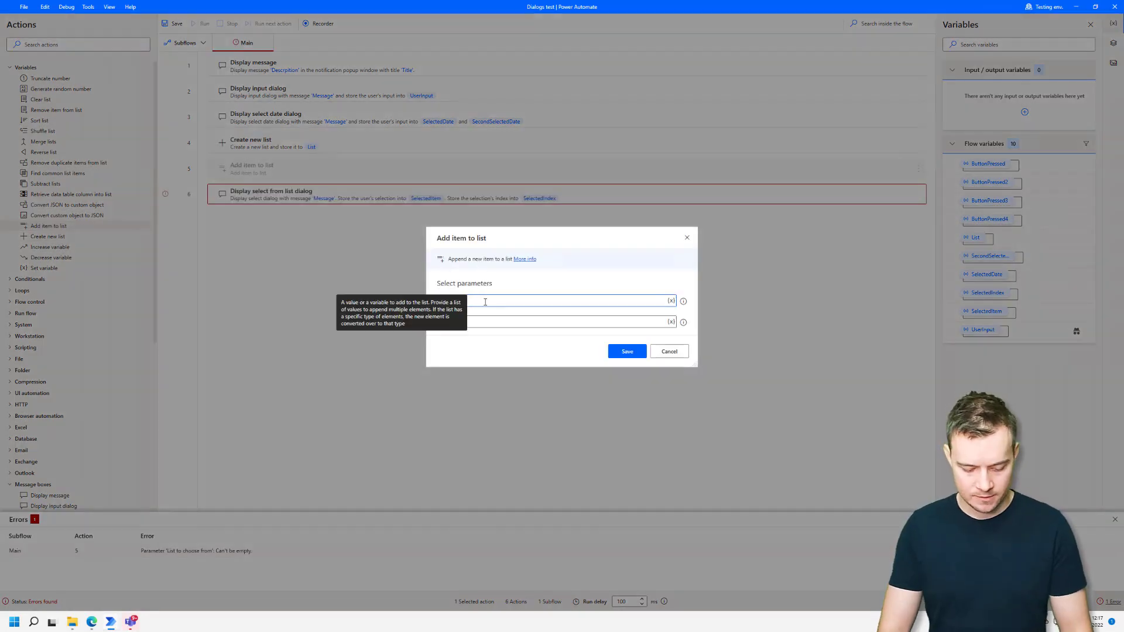
{"action": "type", "text": "ABC"}
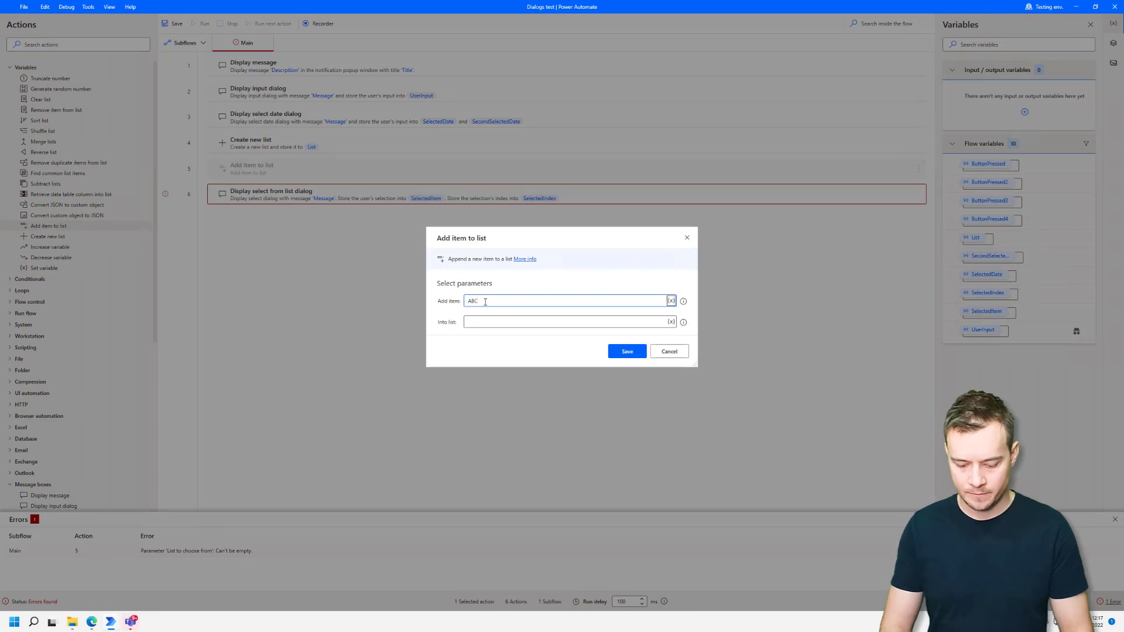
{"action": "key", "text": "Tab"}
{"action": "key", "text": "Tab"}
{"action": "type", "text": "%L"}
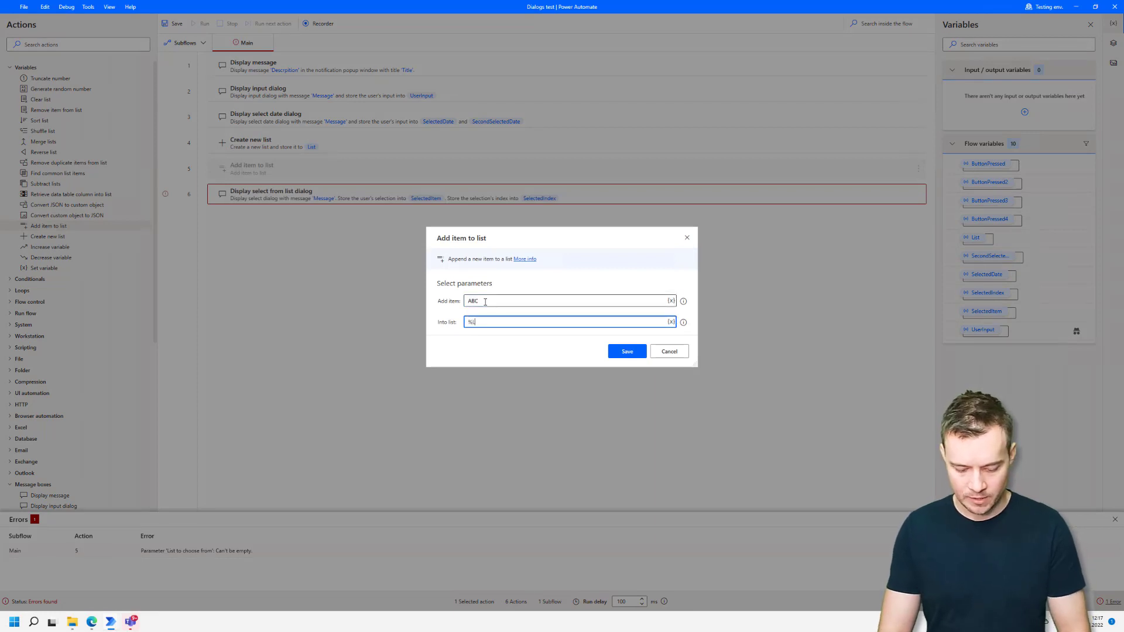
{"action": "type", "text": "ist%"}
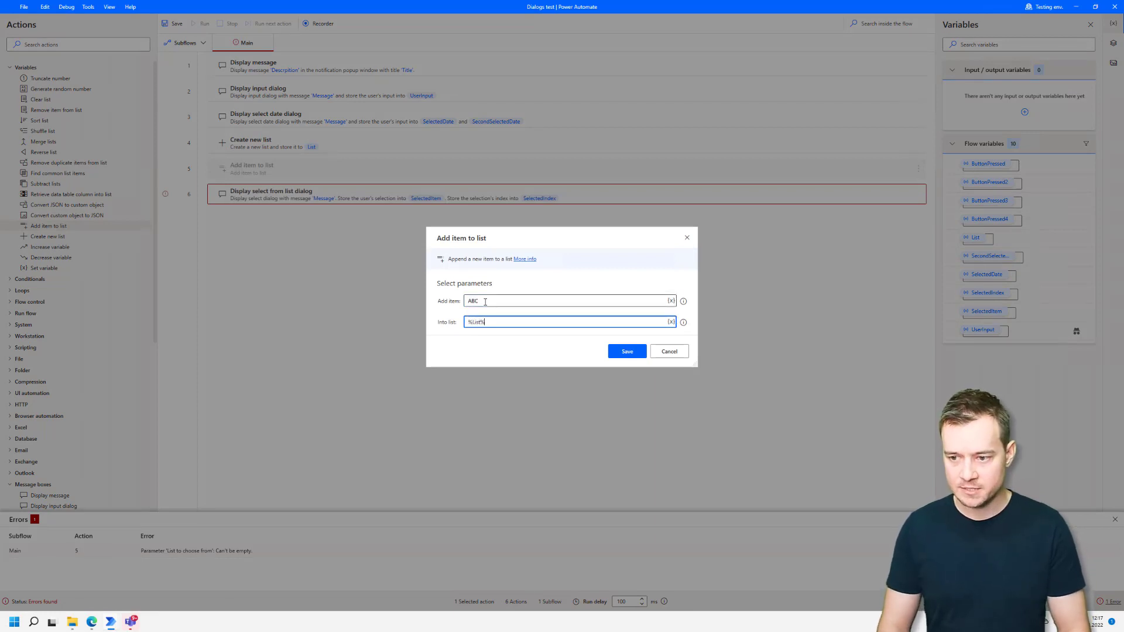
{"action": "left_click", "coordinate": [621, 356]}
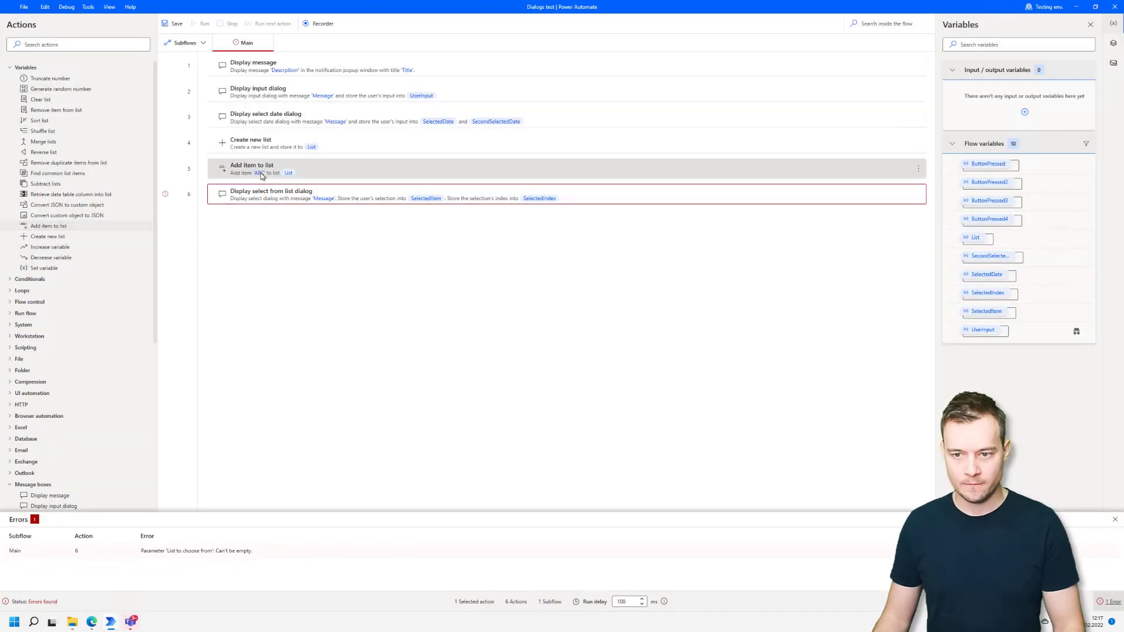
Paste two copies of the Add item to list action below the original and leave their parameters as they are
{"action": "key", "text": "ctrl+v"}
{"action": "key", "text": "ctrl+v"}
{"action": "double_click", "coordinate": [265, 196]}
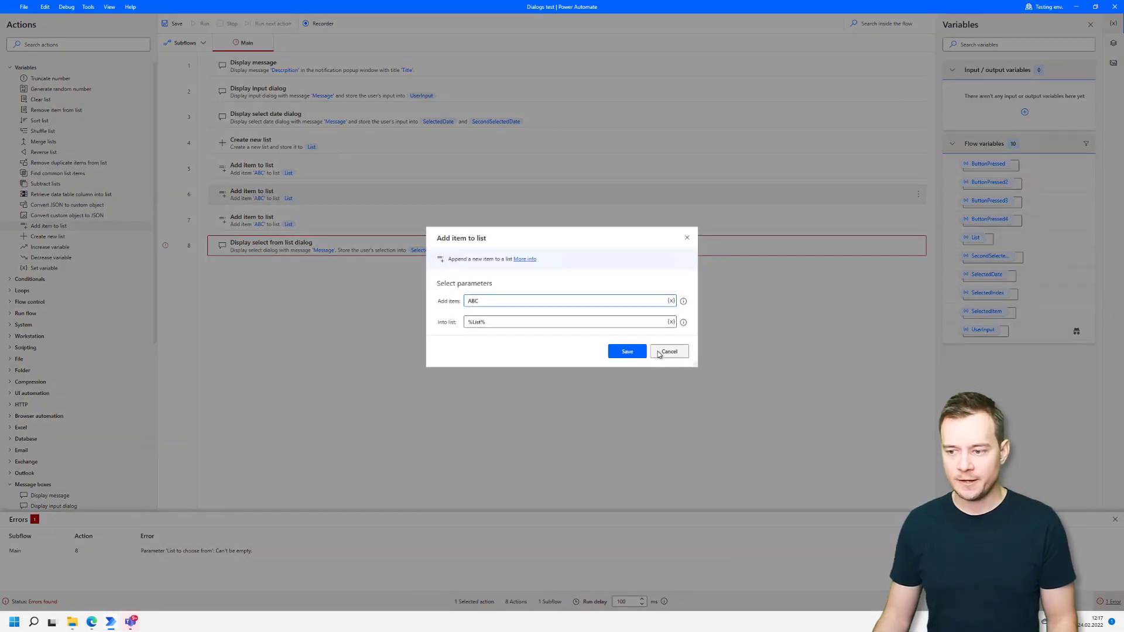
{"action": "left_click", "coordinate": [669, 351]}
Open the Display select from list dialog action and set its list to choose from to the variable %List%
{"action": "left_click", "coordinate": [290, 251]}
{"action": "double_click", "coordinate": [283, 255]}
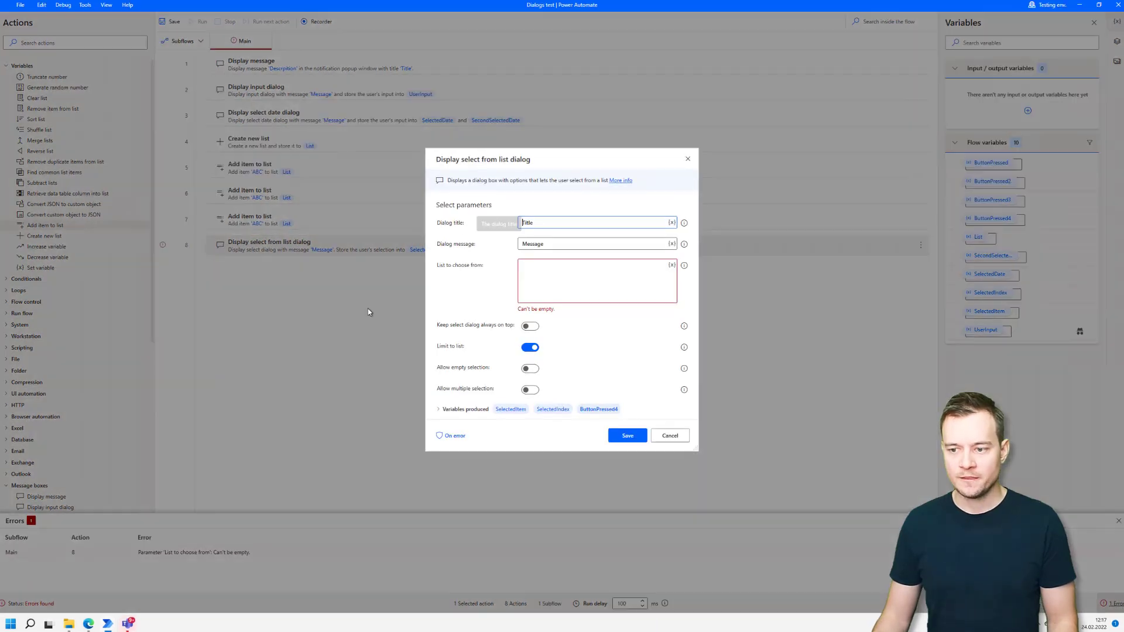
{"action": "left_click", "coordinate": [695, 254]}
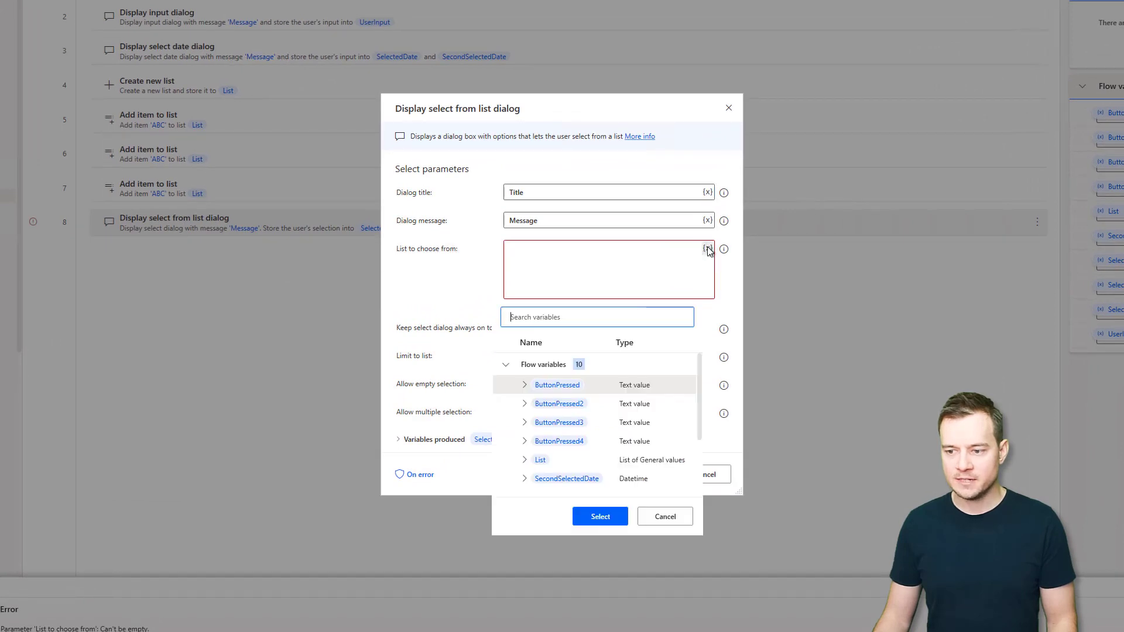
{"action": "double_click", "coordinate": [540, 459]}
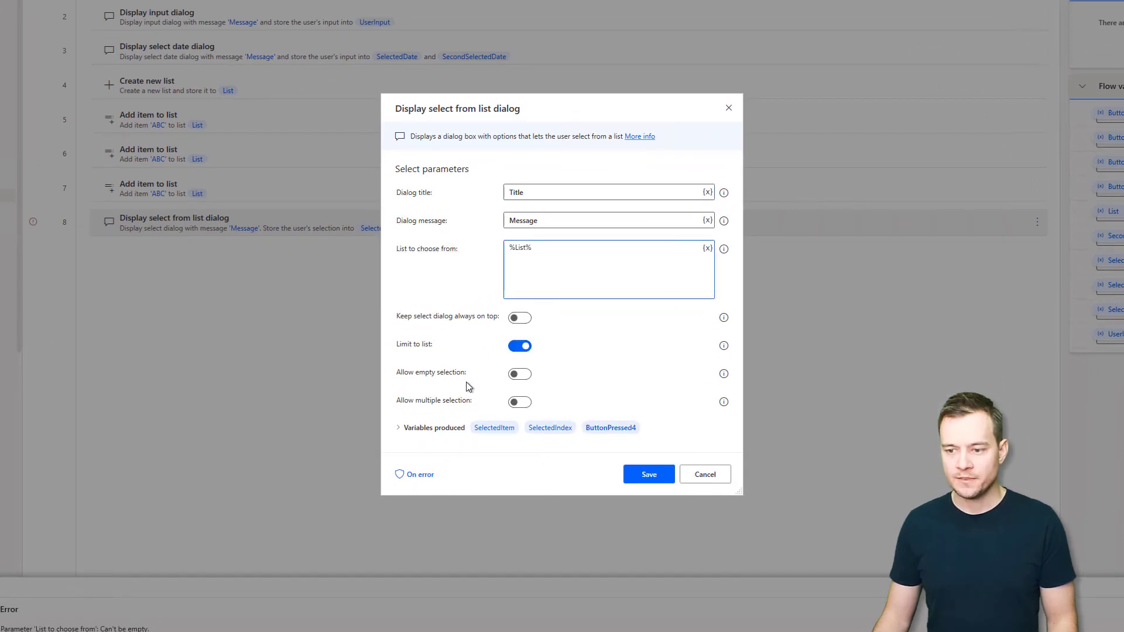
Enable empty selection, multiple selection and preselecting items starting with a + sign for the list dialog
{"action": "left_click", "coordinate": [525, 377]}
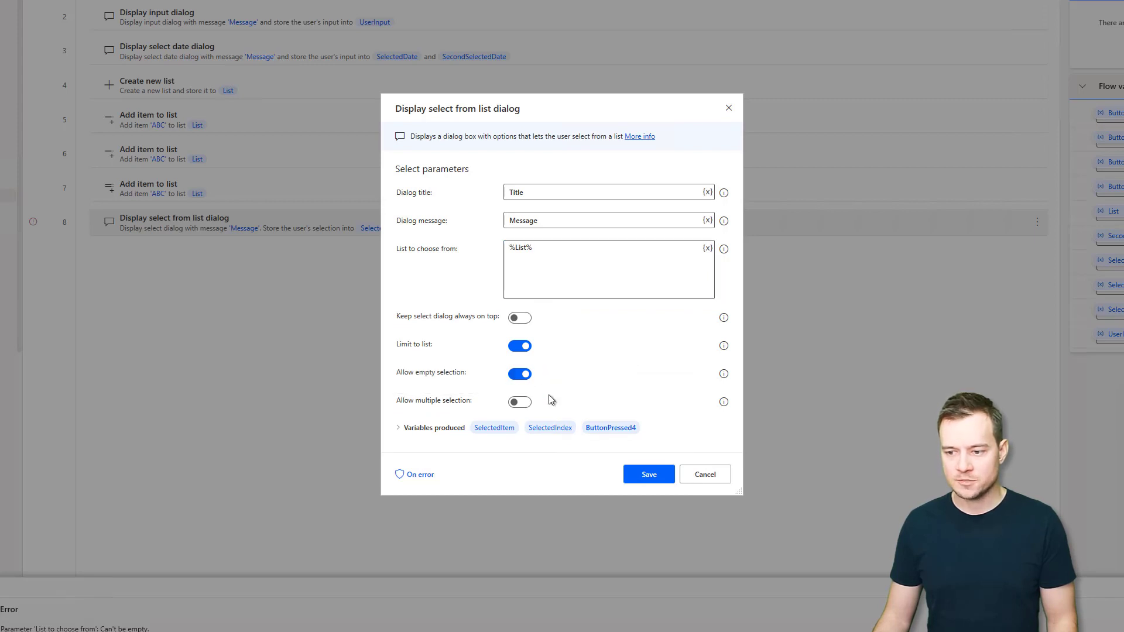
{"action": "left_click", "coordinate": [518, 404]}
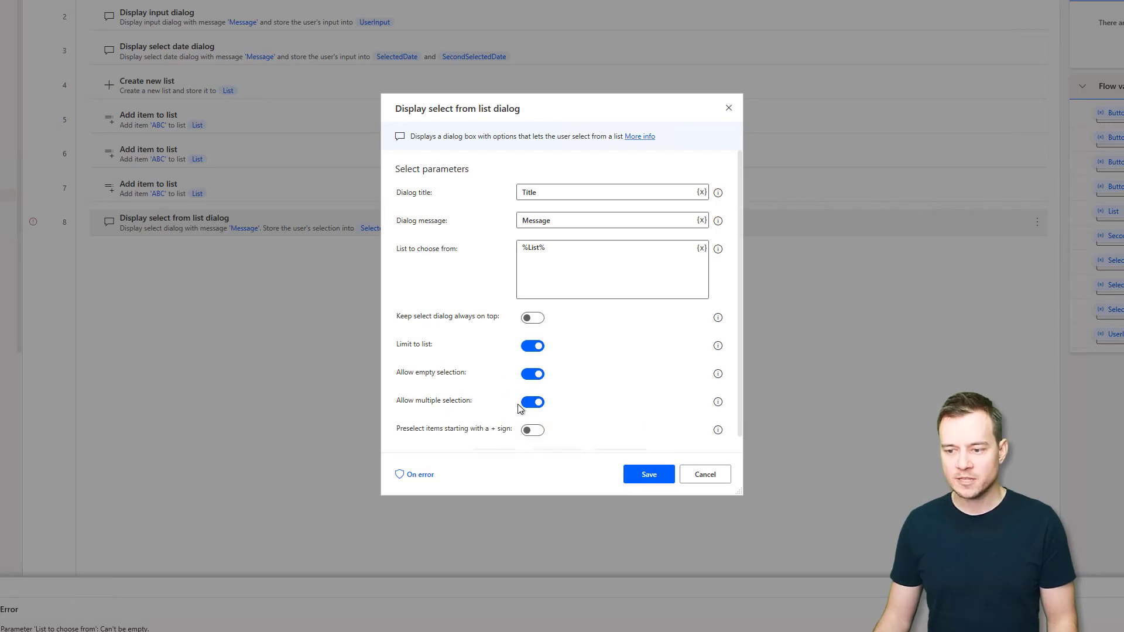
{"action": "scroll", "coordinate": [478, 436], "scroll_direction": "down", "scroll_amount": 1}
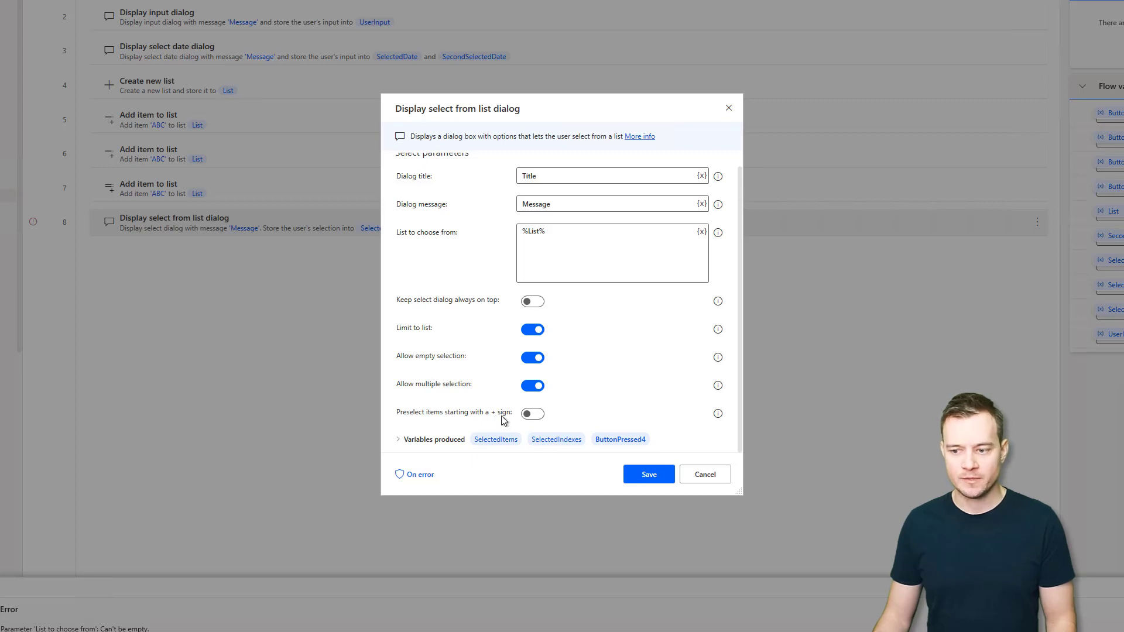
{"action": "left_click", "coordinate": [533, 416]}
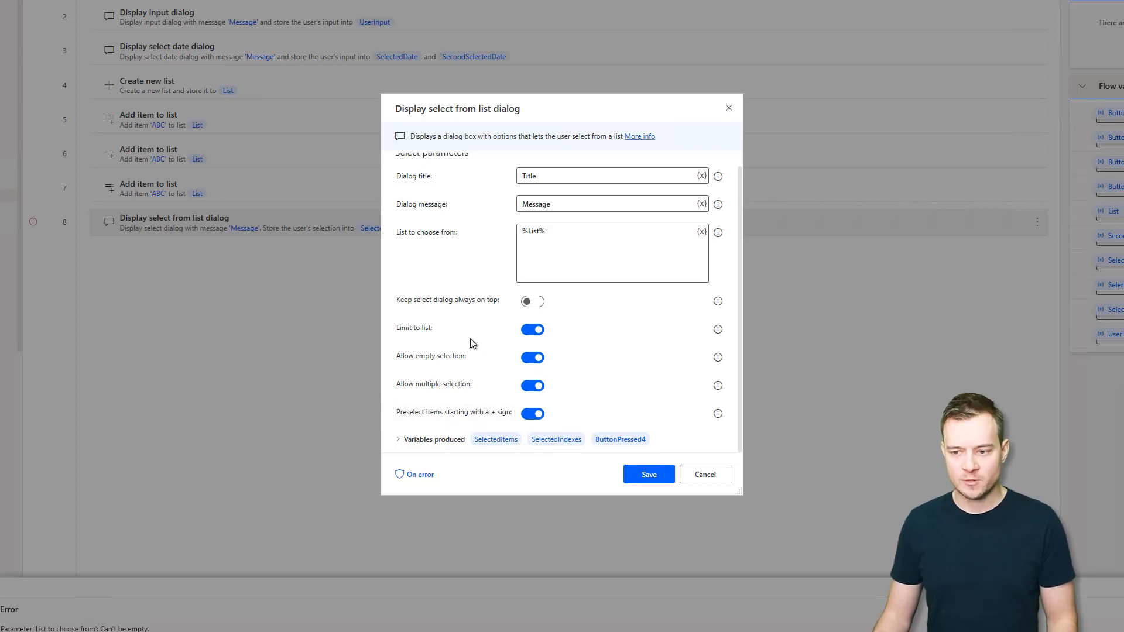
Turn Limit to list off and back on, and do the same with Allow multiple selection, to compare the available options
{"action": "left_click", "coordinate": [535, 331]}
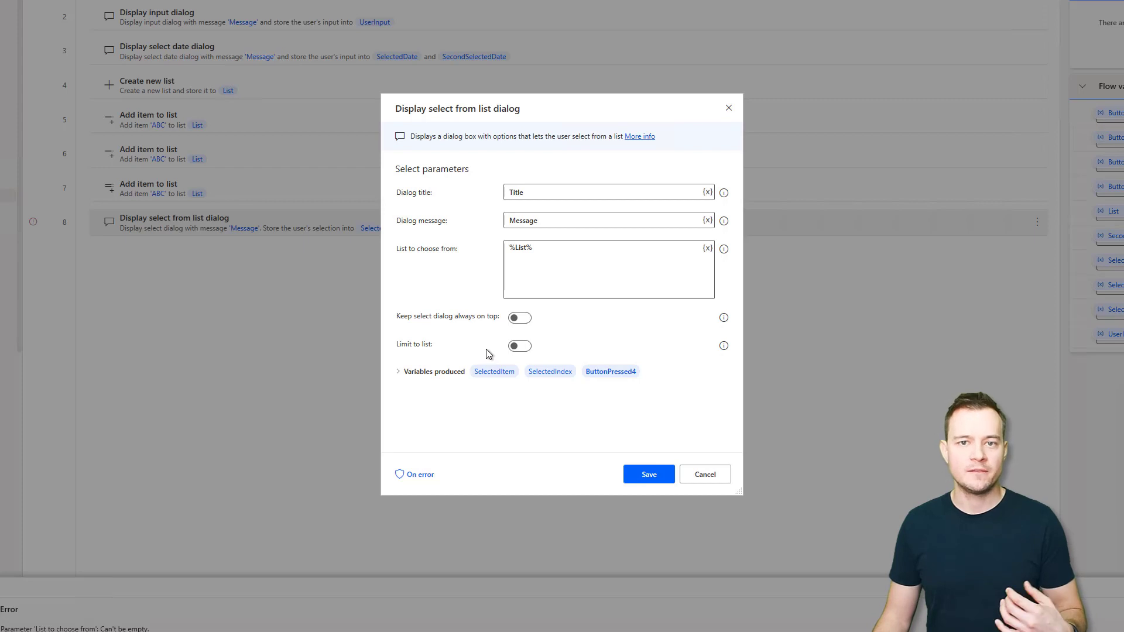
{"action": "left_click", "coordinate": [521, 346]}
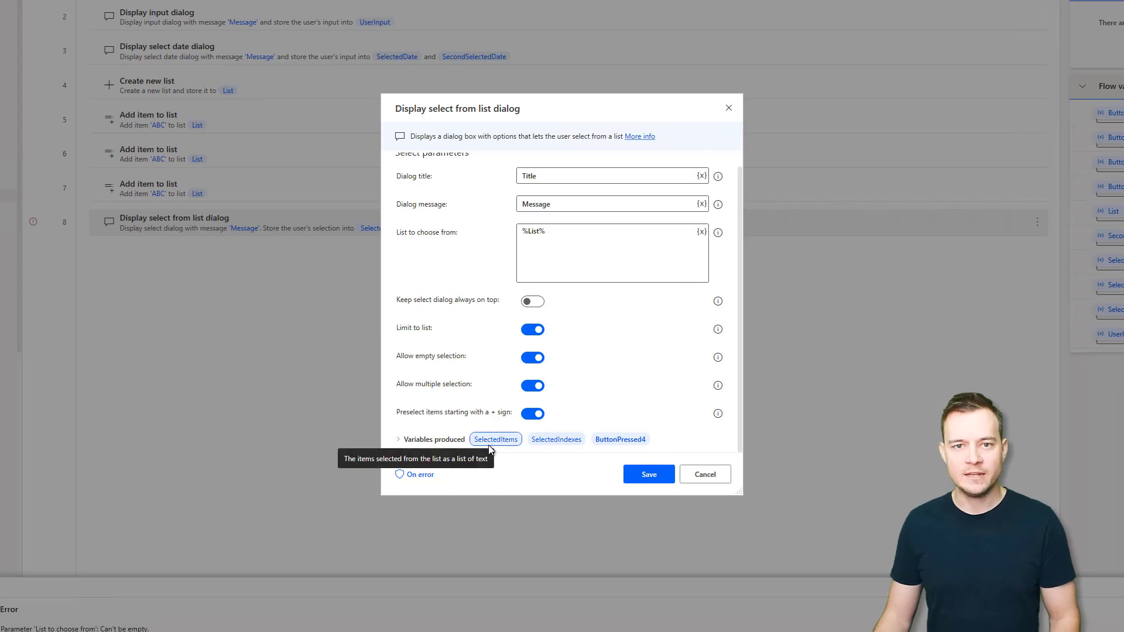
{"action": "left_click", "coordinate": [536, 386]}
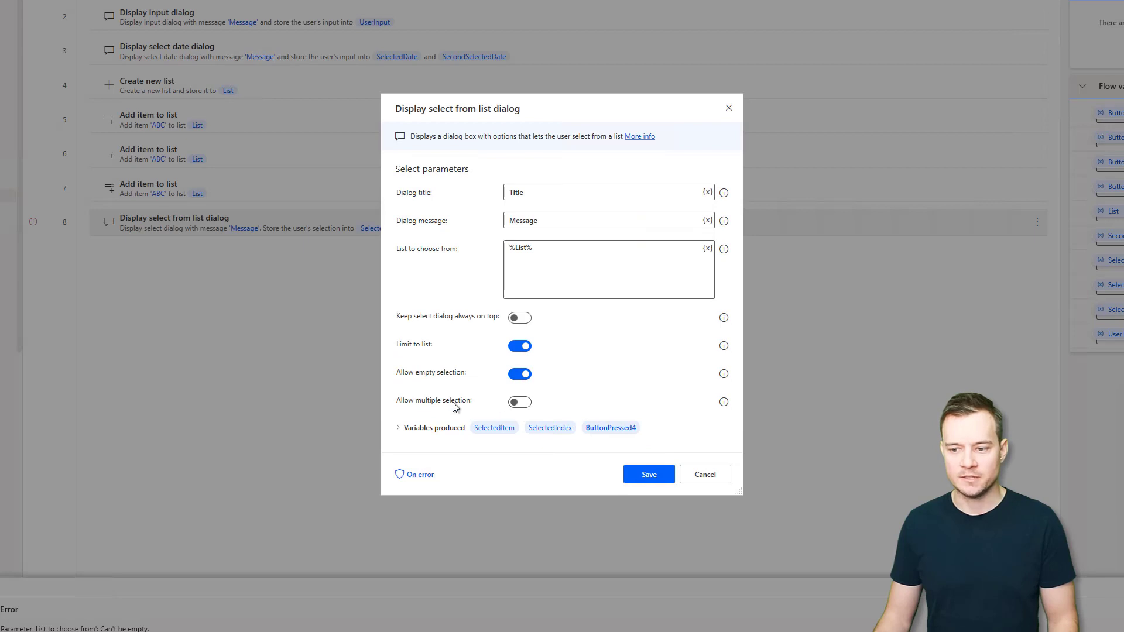
{"action": "left_click", "coordinate": [517, 402]}
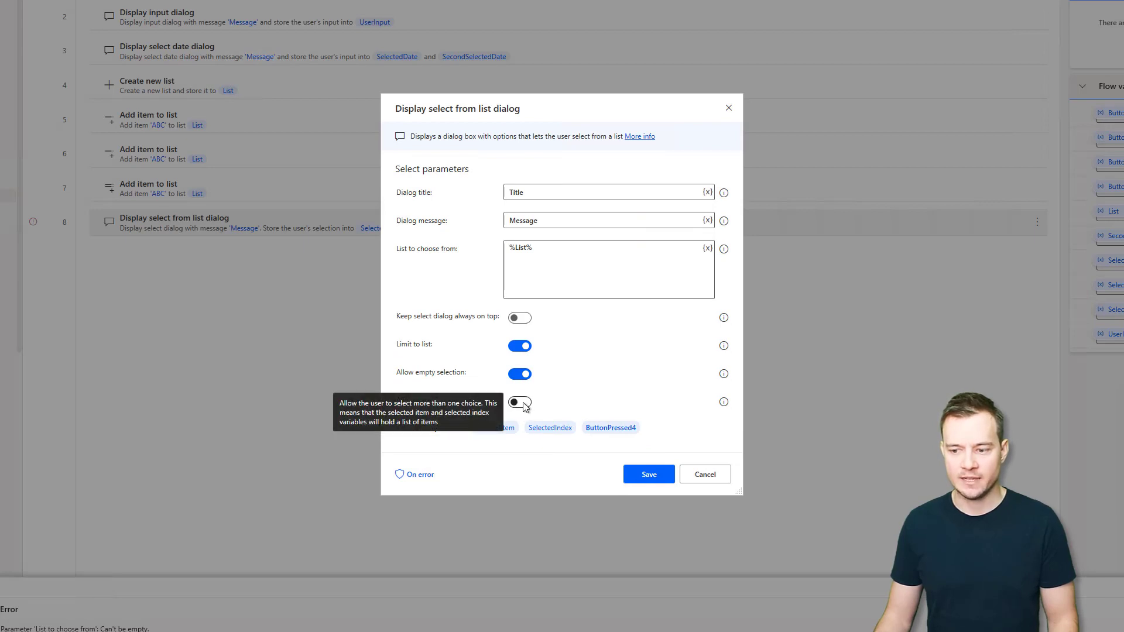
Check the variables produced by the select from list dialog and save the action
{"action": "mouse_move", "coordinate": [571, 439]}
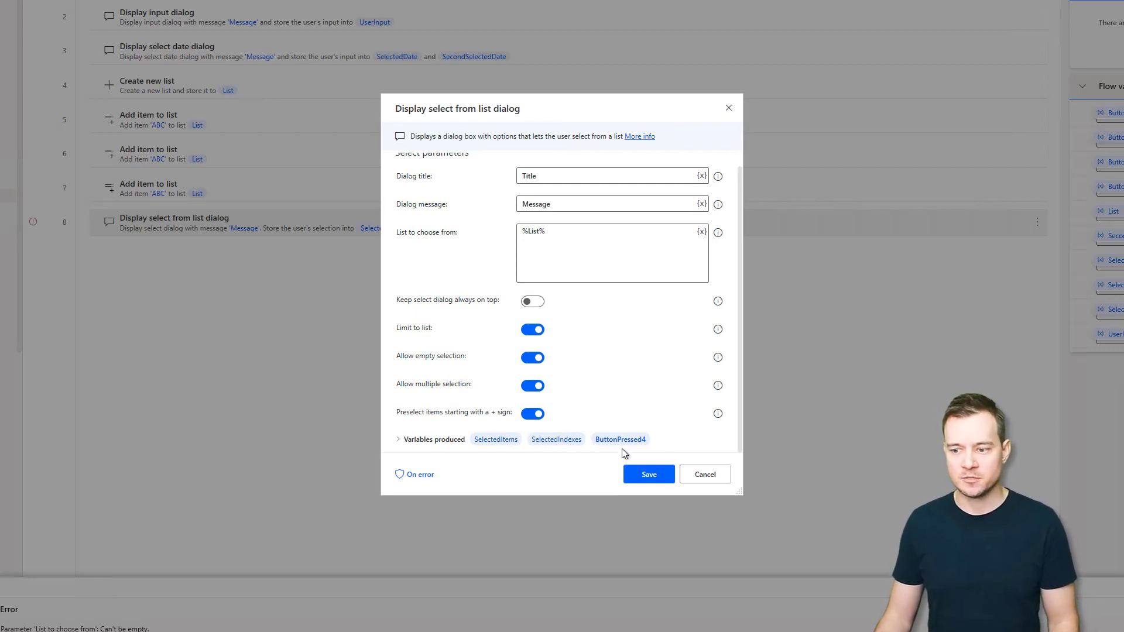
{"action": "mouse_move", "coordinate": [638, 445]}
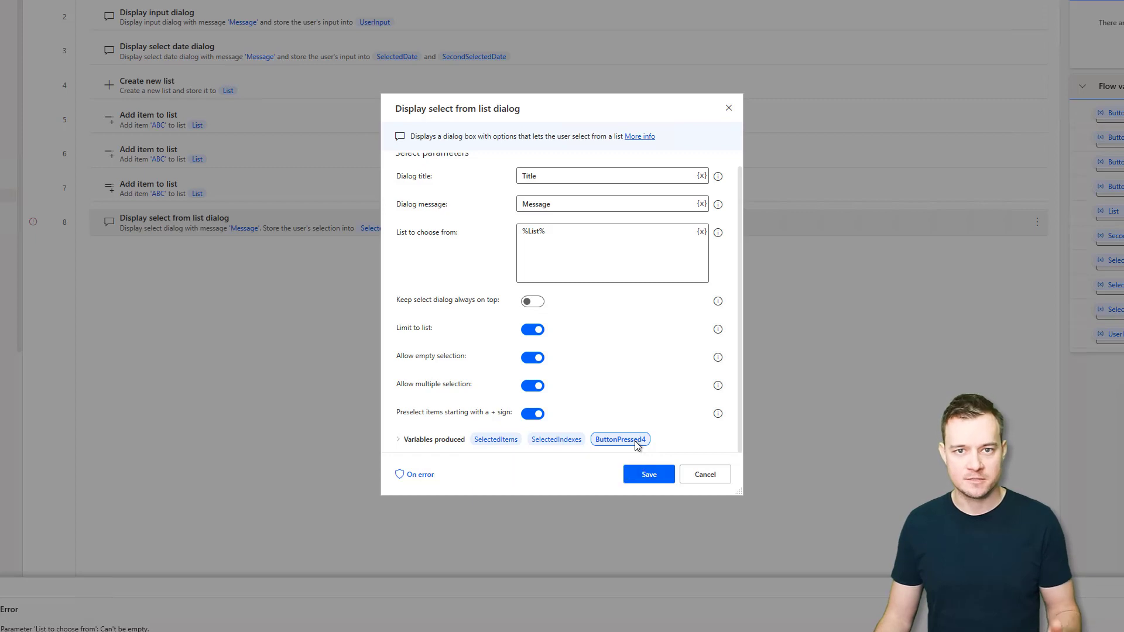
{"action": "left_click", "coordinate": [648, 474]}
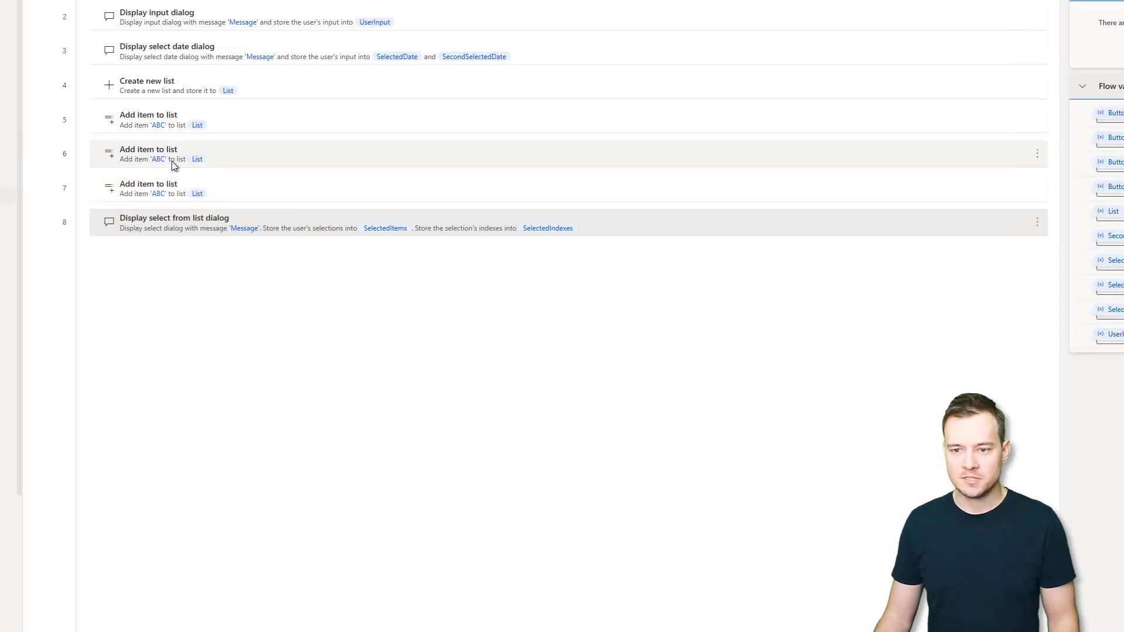
Change the item of the second Add item to list action to %'+CBS'% and save the action
{"action": "double_click", "coordinate": [173, 165]}
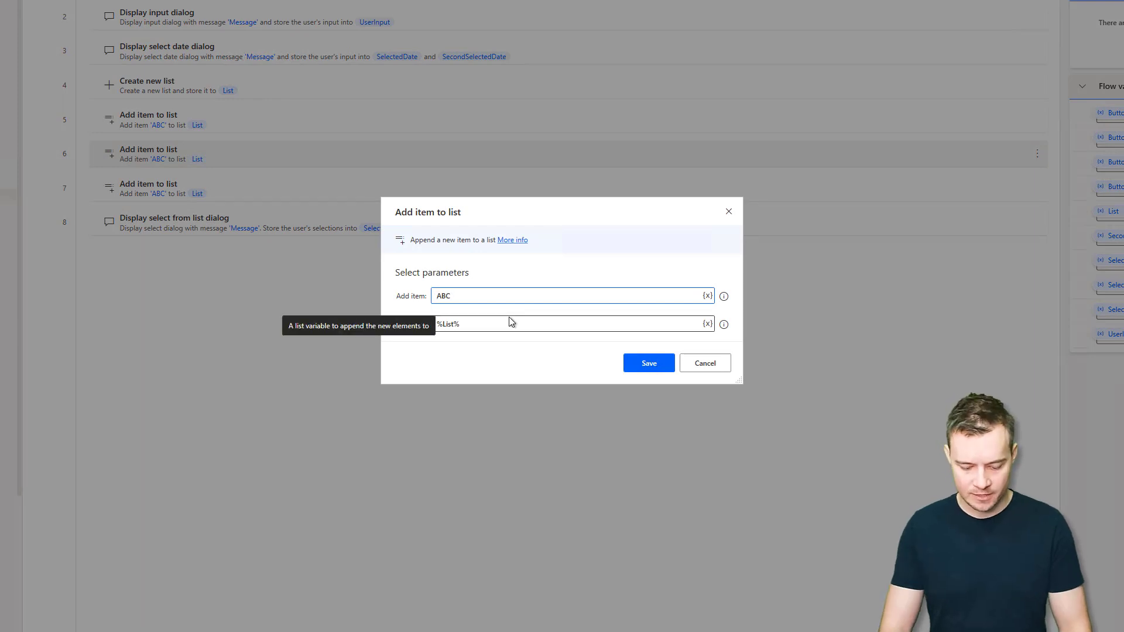
{"action": "type", "text": "%'"}
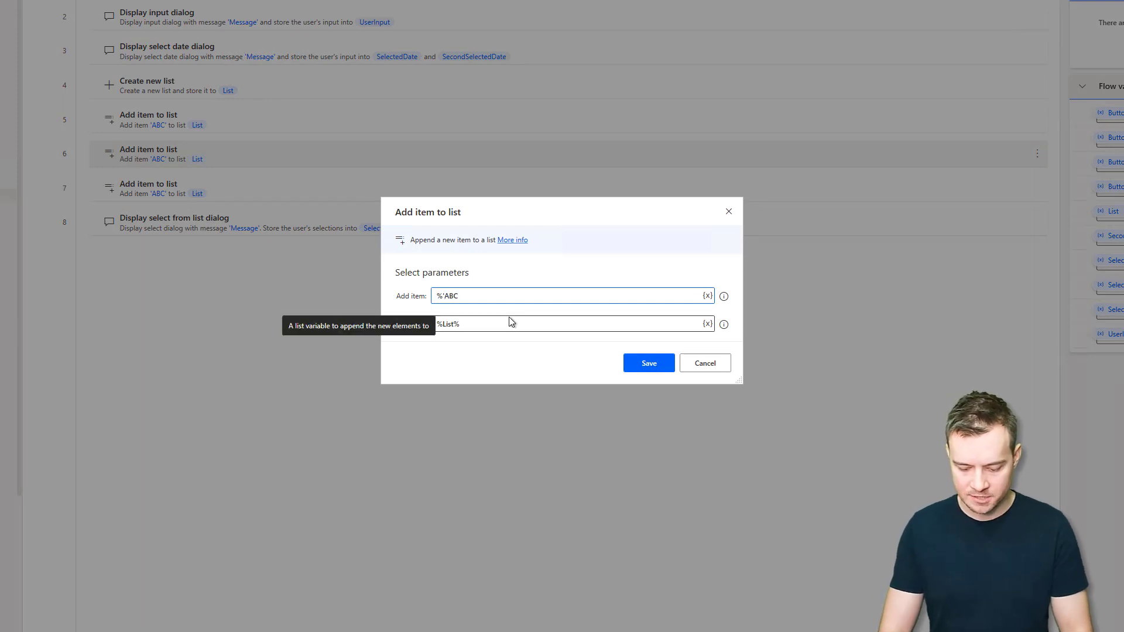
{"action": "type", "text": "+"}
{"action": "key", "text": "shift+End"}
{"action": "type", "text": "CBS"}
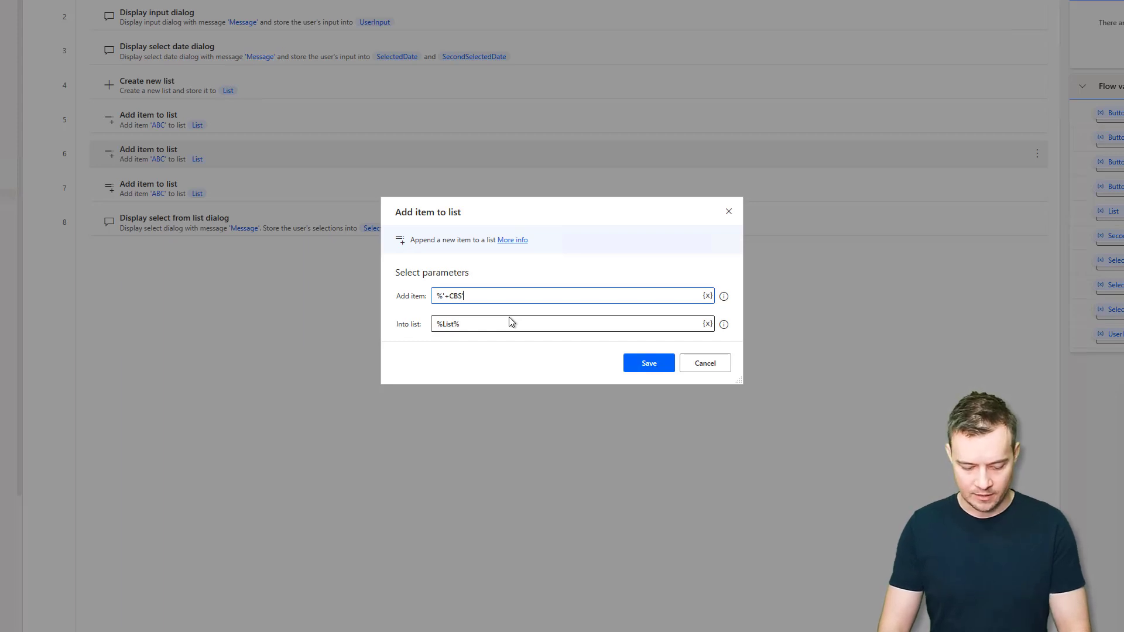
{"action": "type", "text": "'%"}
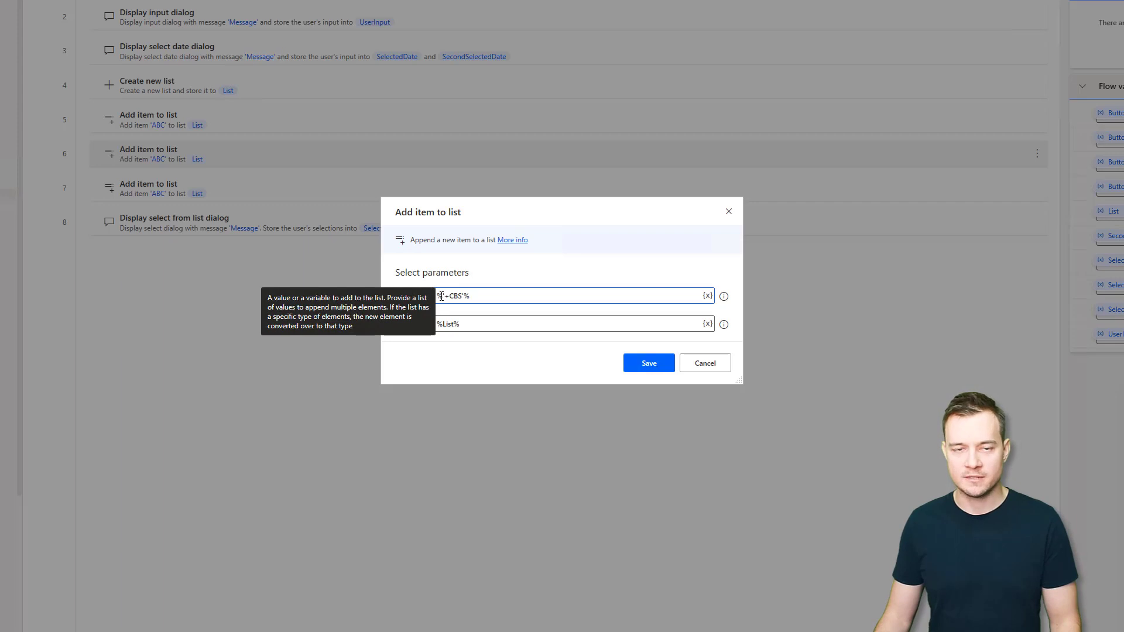
{"action": "left_click", "coordinate": [638, 373]}
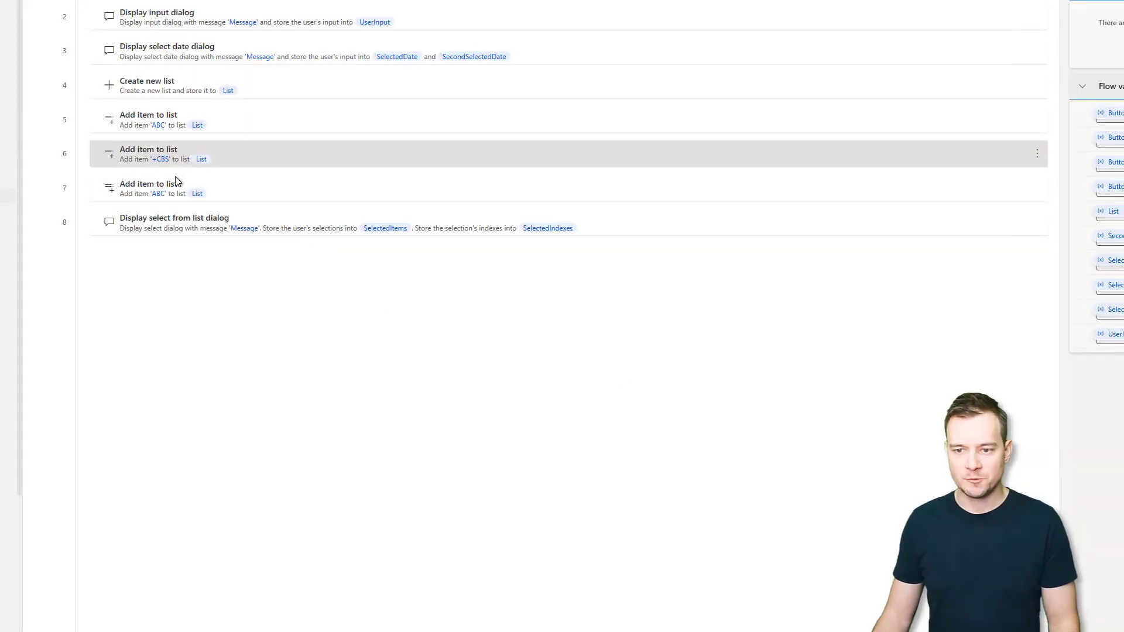
Change the item of the third Add item to list action to 123 and save the action
{"action": "double_click", "coordinate": [164, 191]}
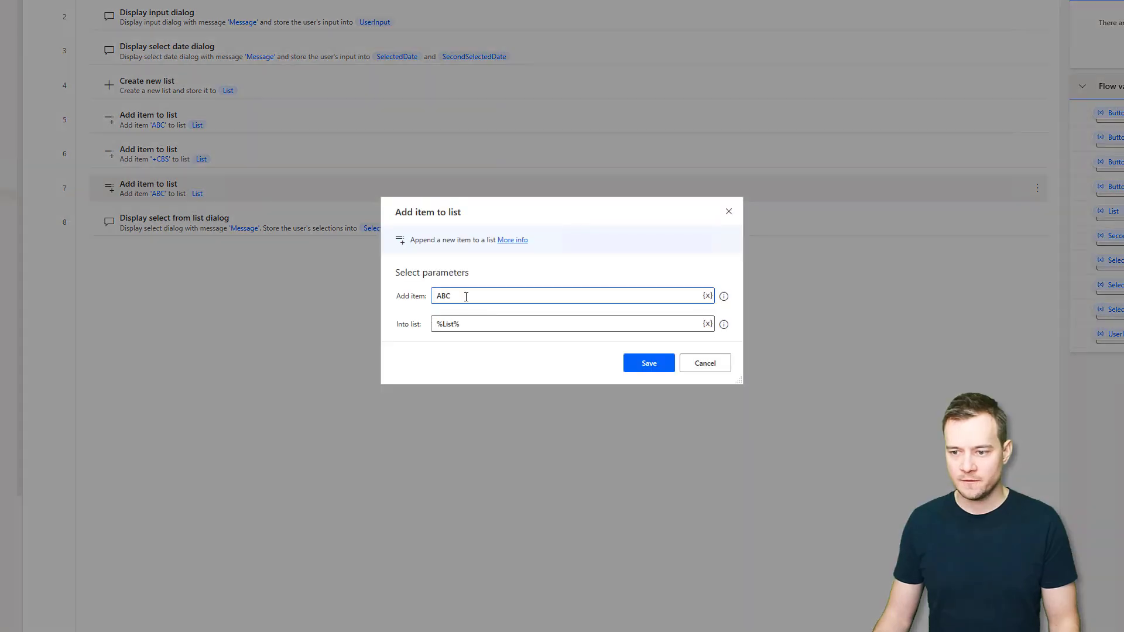
{"action": "left_click_drag", "start_coordinate": [466, 297], "coordinate": [359, 293]}
{"action": "type", "text": "123"}
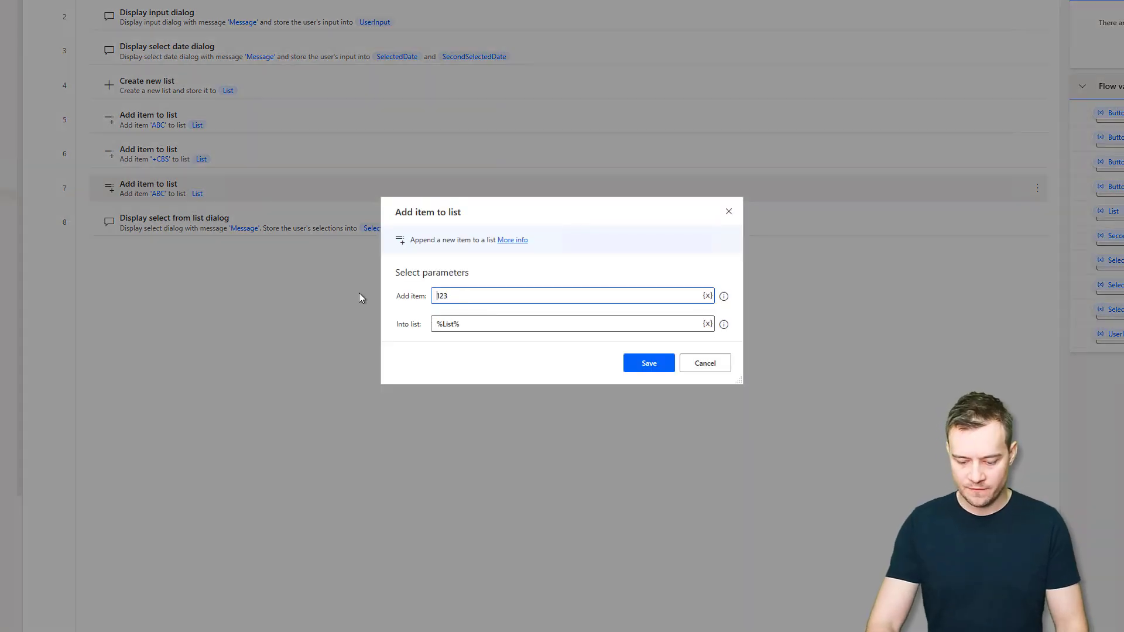
{"action": "type", "text": "+"}
{"action": "key", "text": "BackSpace"}
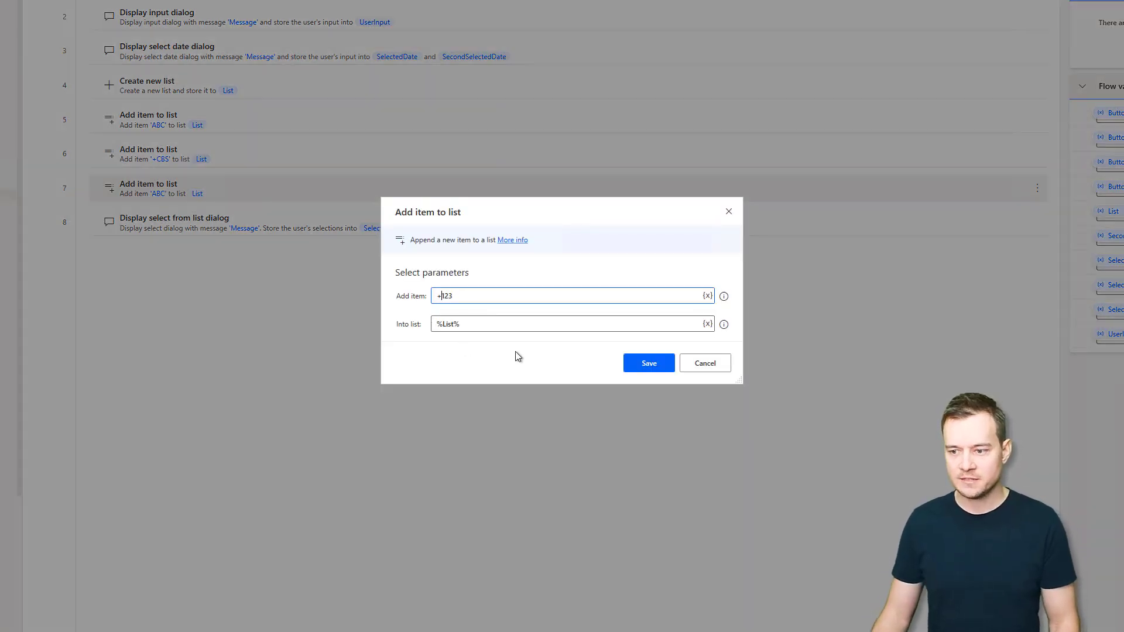
{"action": "left_click", "coordinate": [648, 363]}
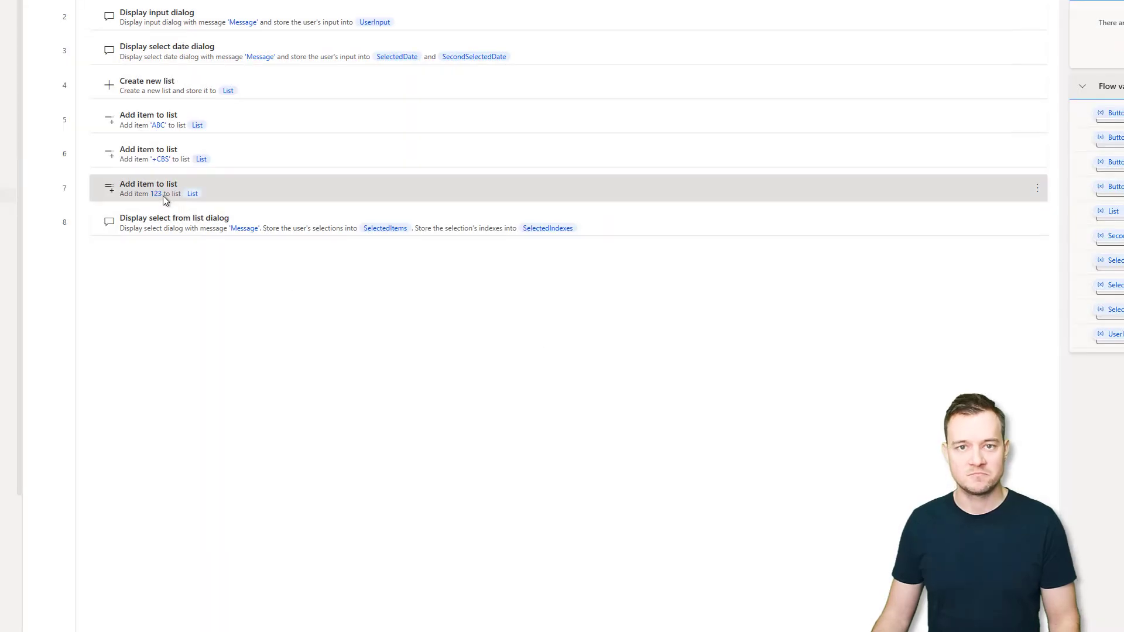
Review the item expression in the second Add item to list action and close it
{"action": "double_click", "coordinate": [148, 157]}
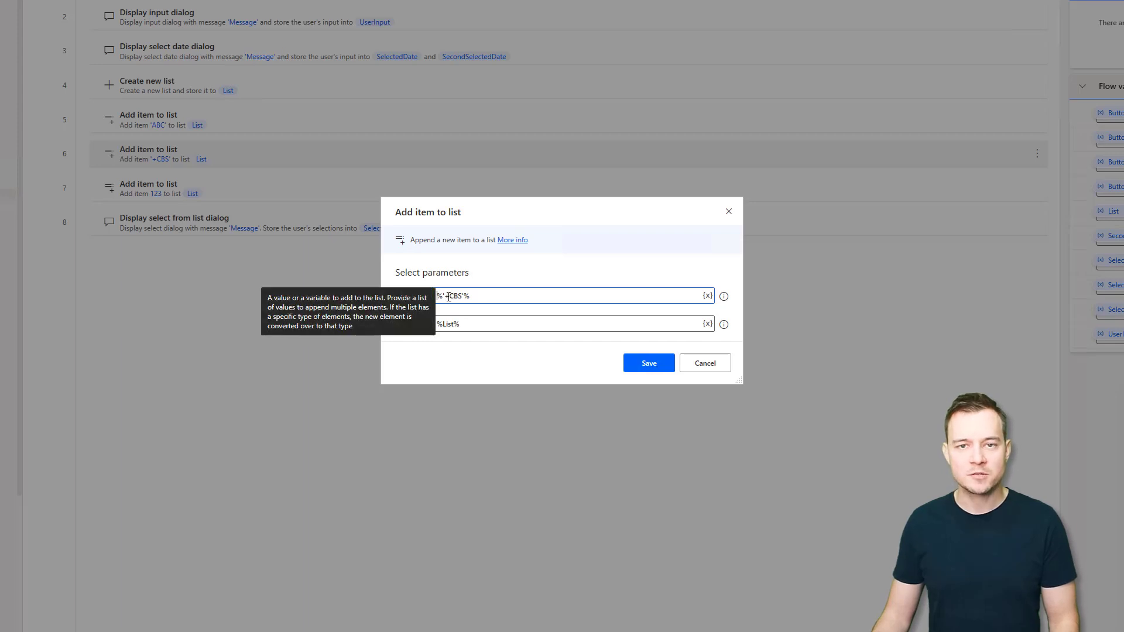
{"action": "left_click", "coordinate": [649, 364]}
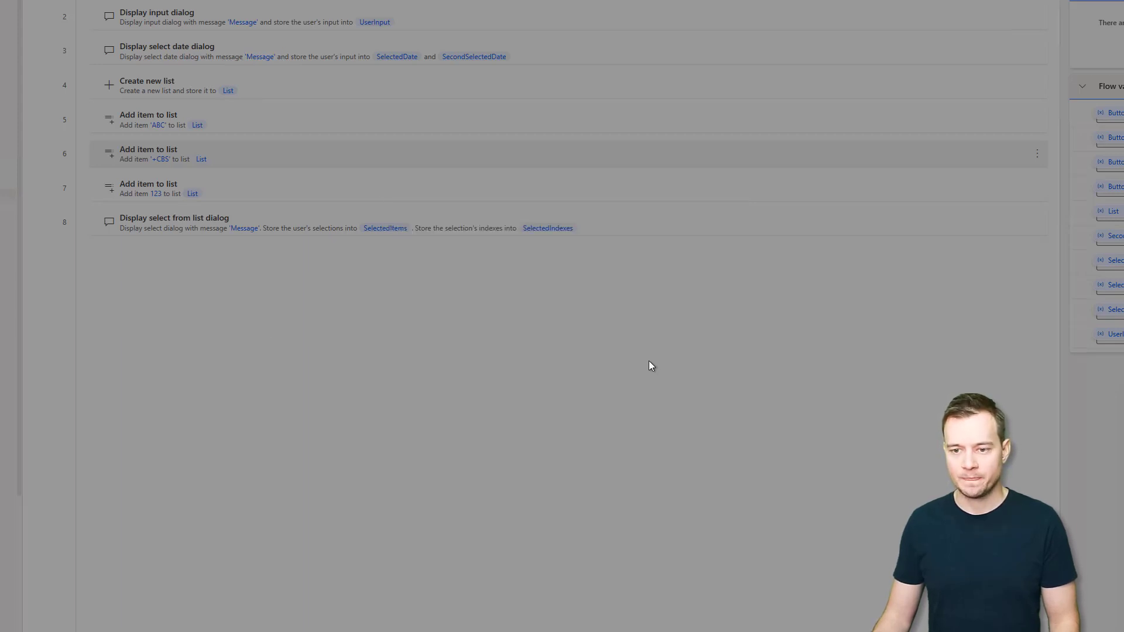
Add a Display select file dialog action after the select from list dialog, with dialog title "Title" and initial folder "Message"
{"action": "left_click", "coordinate": [196, 233]}
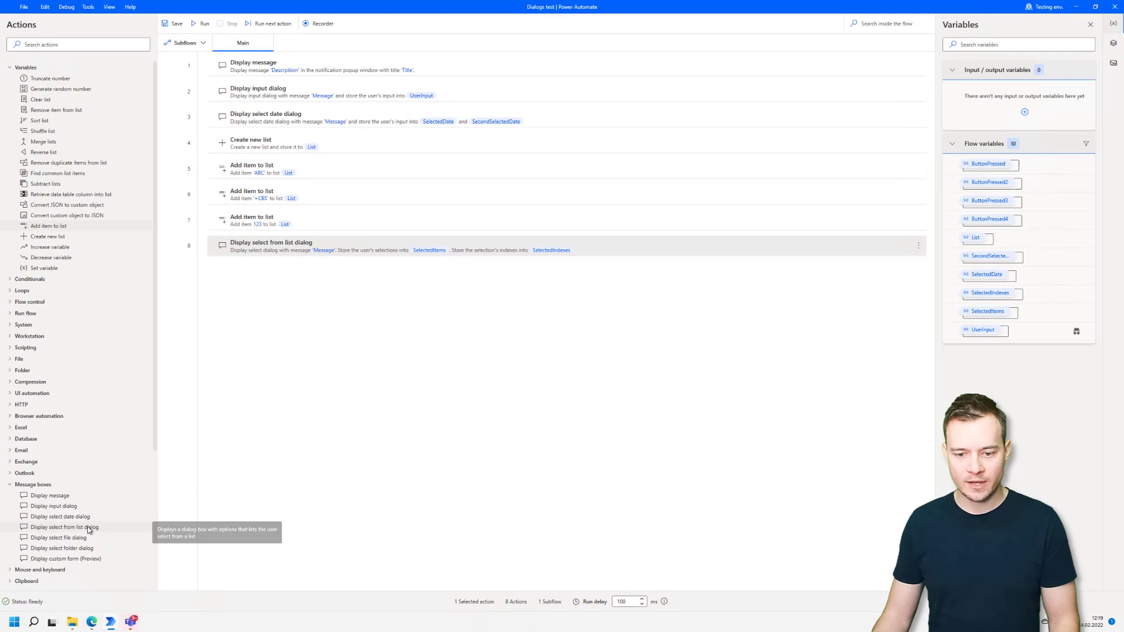
{"action": "left_click_drag", "start_coordinate": [155, 446], "coordinate": [155, 486]}
{"action": "left_click_drag", "start_coordinate": [62, 475], "coordinate": [272, 291]}
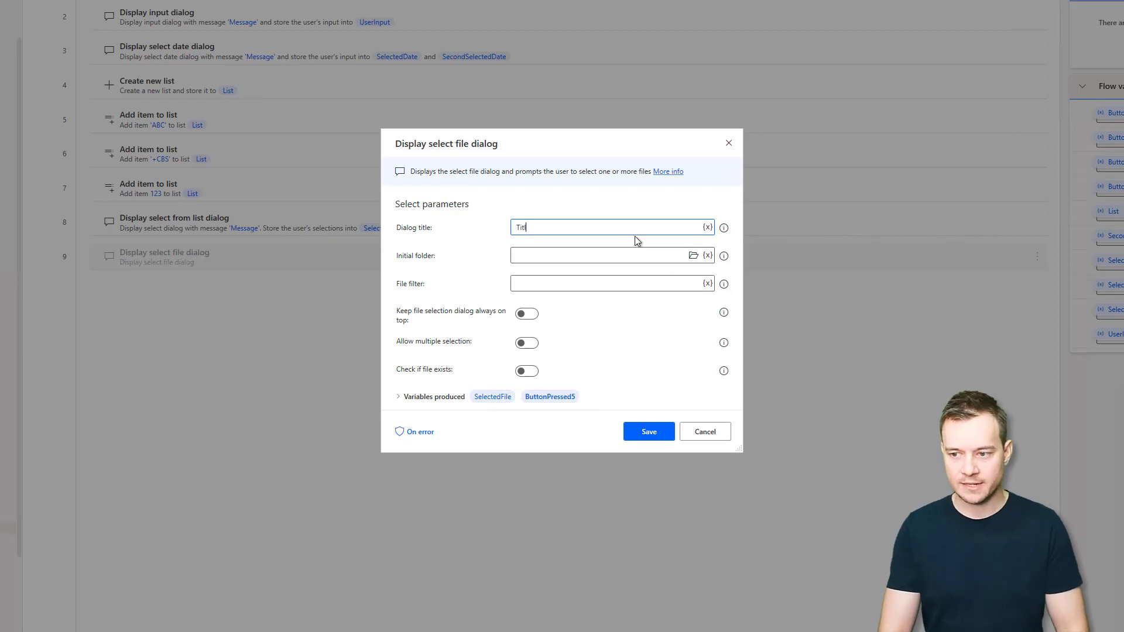
{"action": "key", "text": "Tab"}
{"action": "type", "text": "M"}
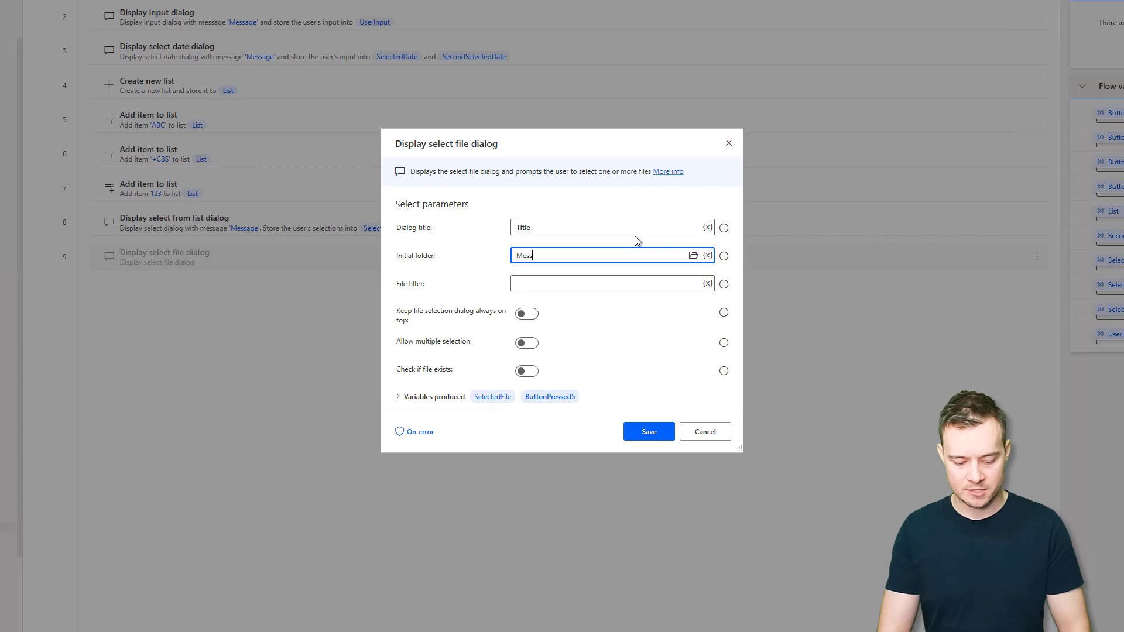
{"action": "left_click", "coordinate": [603, 288]}
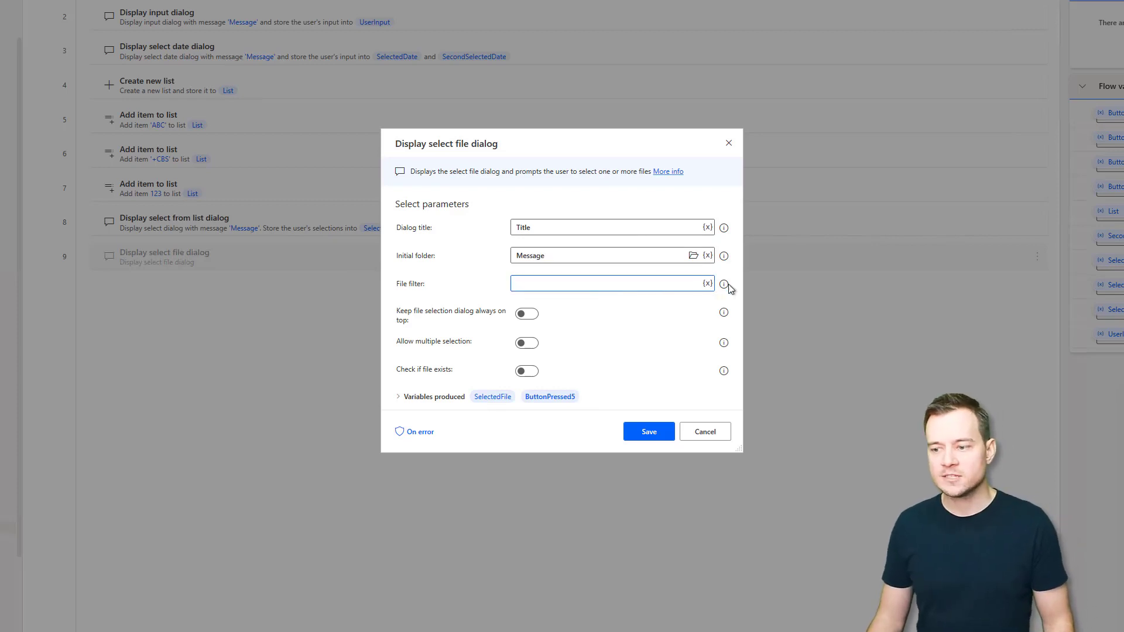
{"action": "mouse_move", "coordinate": [725, 287]}
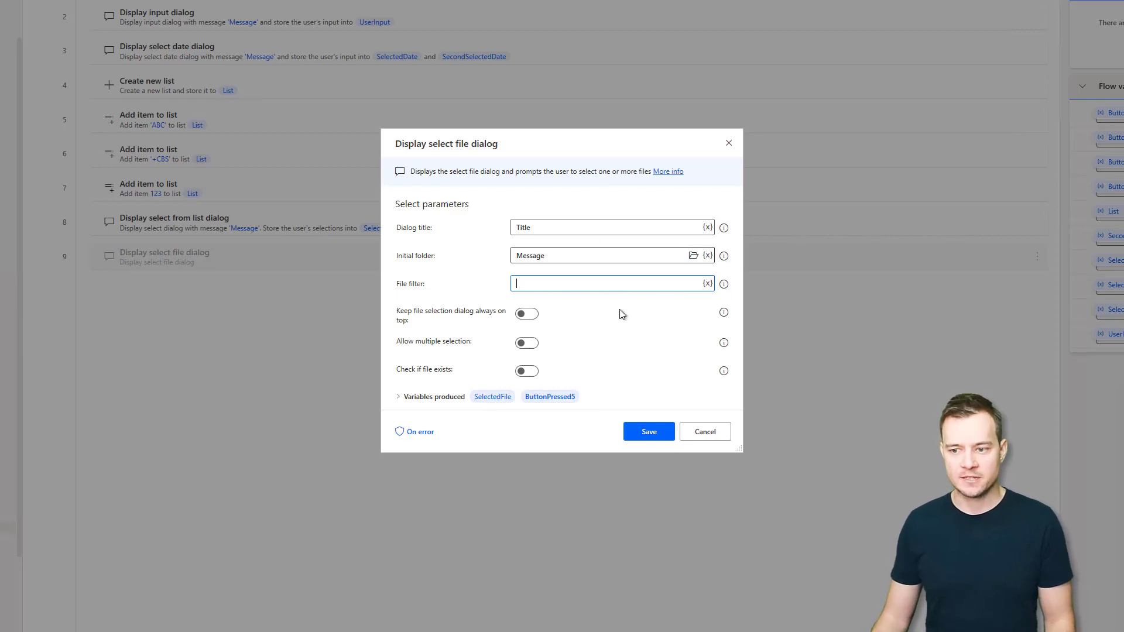
Allow multiple selection, set the file dialog's initial folder to Downloads, enable the file existence check, and save the action
{"action": "left_click", "coordinate": [526, 349]}
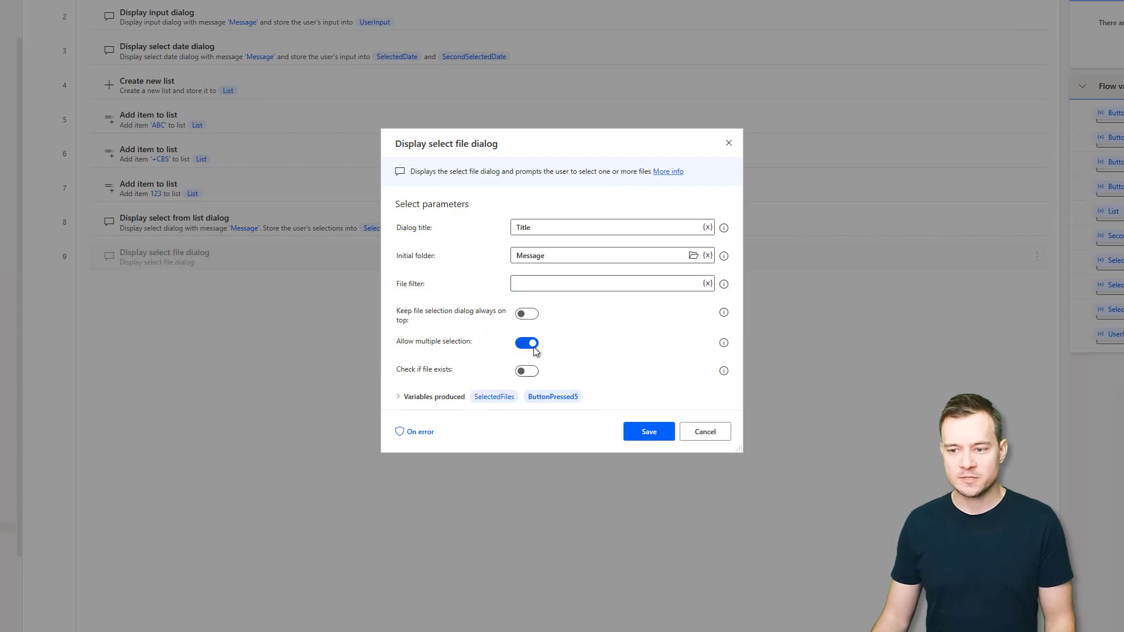
{"action": "left_click", "coordinate": [694, 256]}
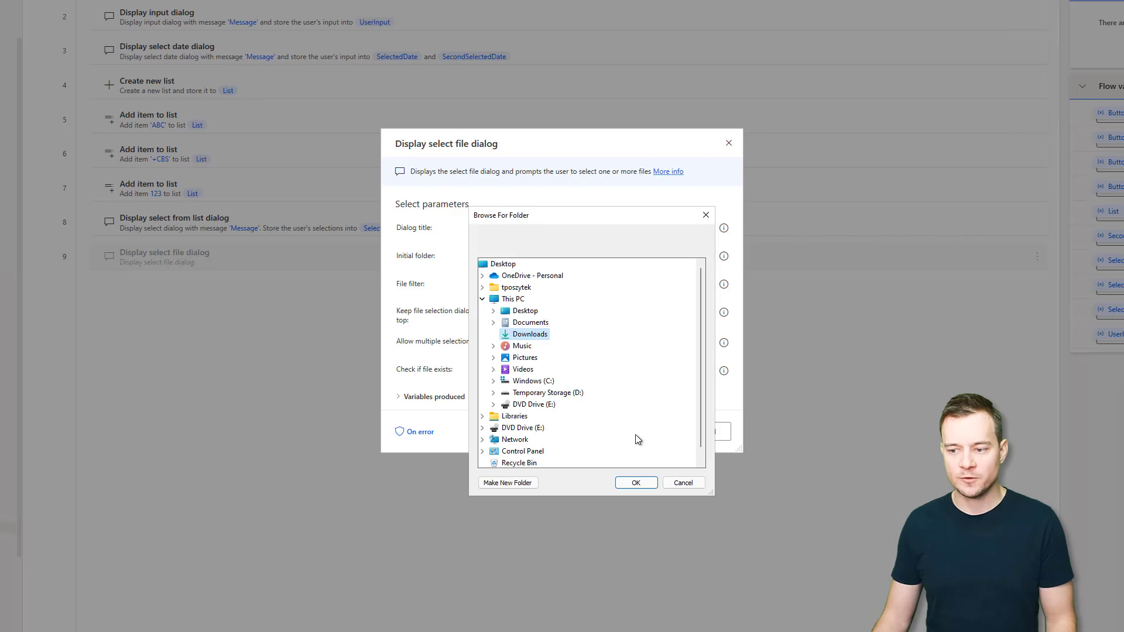
{"action": "left_click", "coordinate": [636, 483]}
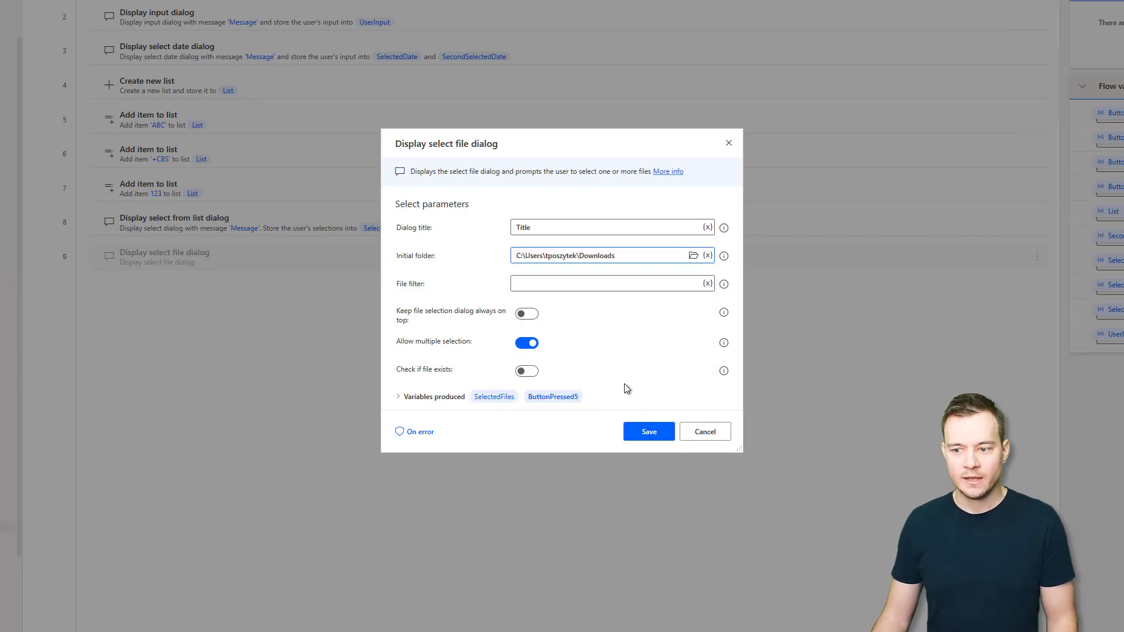
{"action": "left_click", "coordinate": [525, 373]}
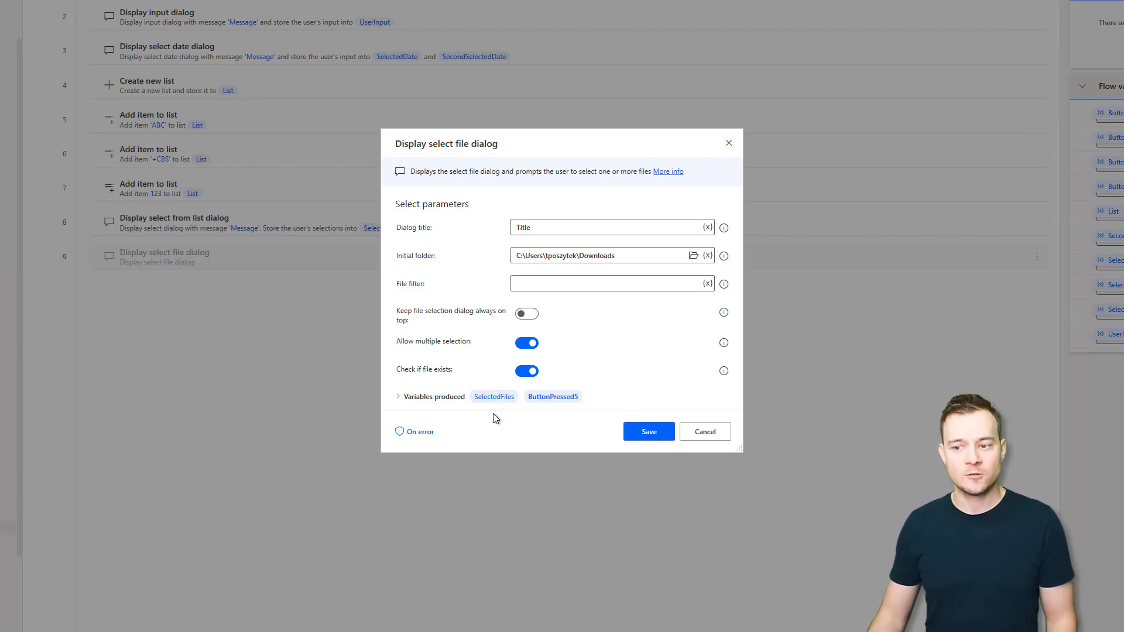
{"action": "left_click", "coordinate": [666, 435]}
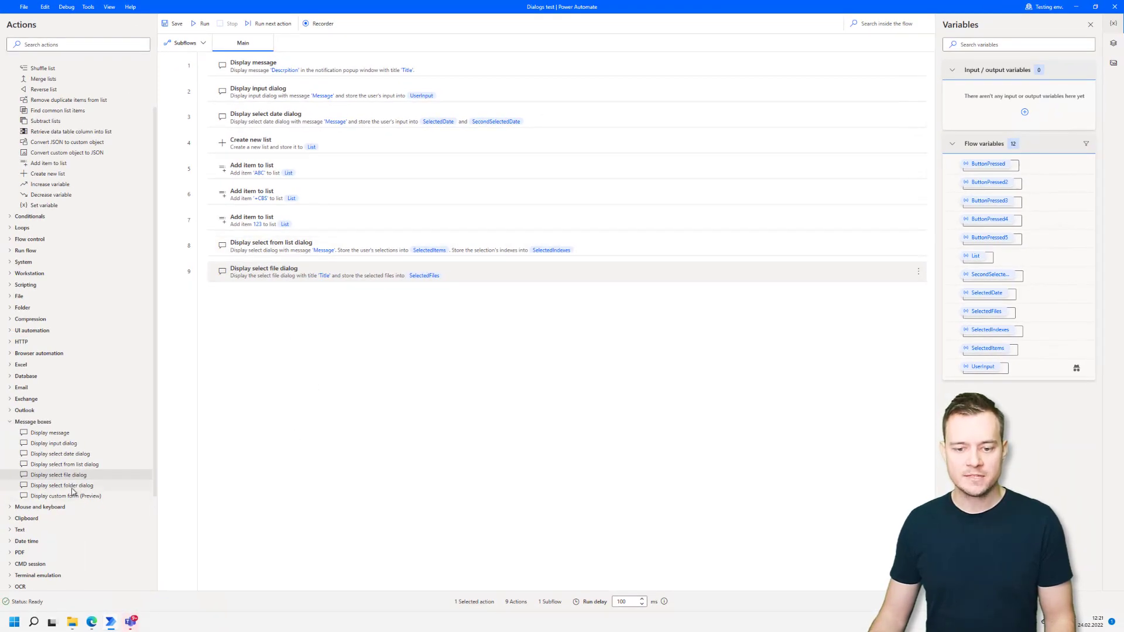
Add a Display select folder dialog action at the end of the flow with the description "Select a folder"
{"action": "left_click_drag", "start_coordinate": [70, 487], "coordinate": [259, 322]}
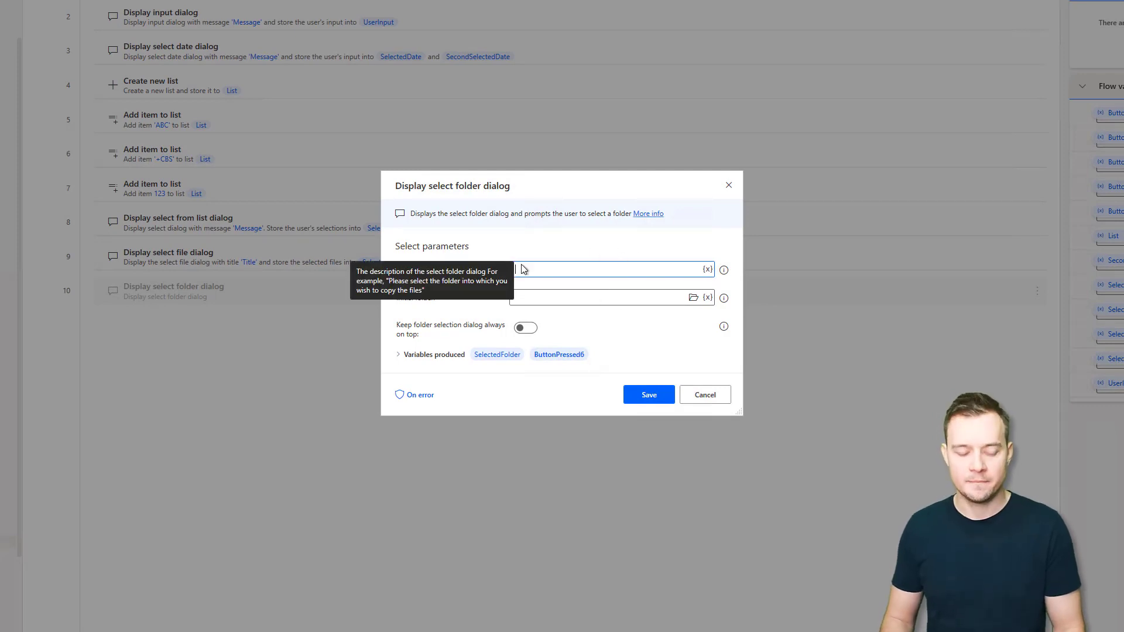
{"action": "type", "text": "Sele"}
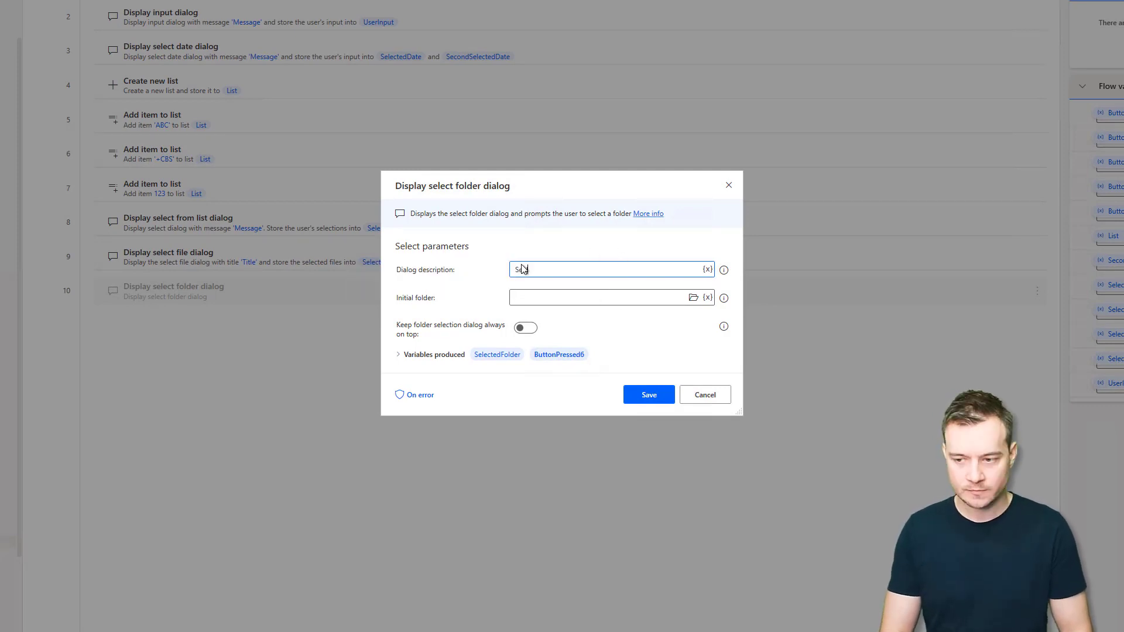
{"action": "type", "text": "ct"}
{"action": "key", "text": "BackSpace"}
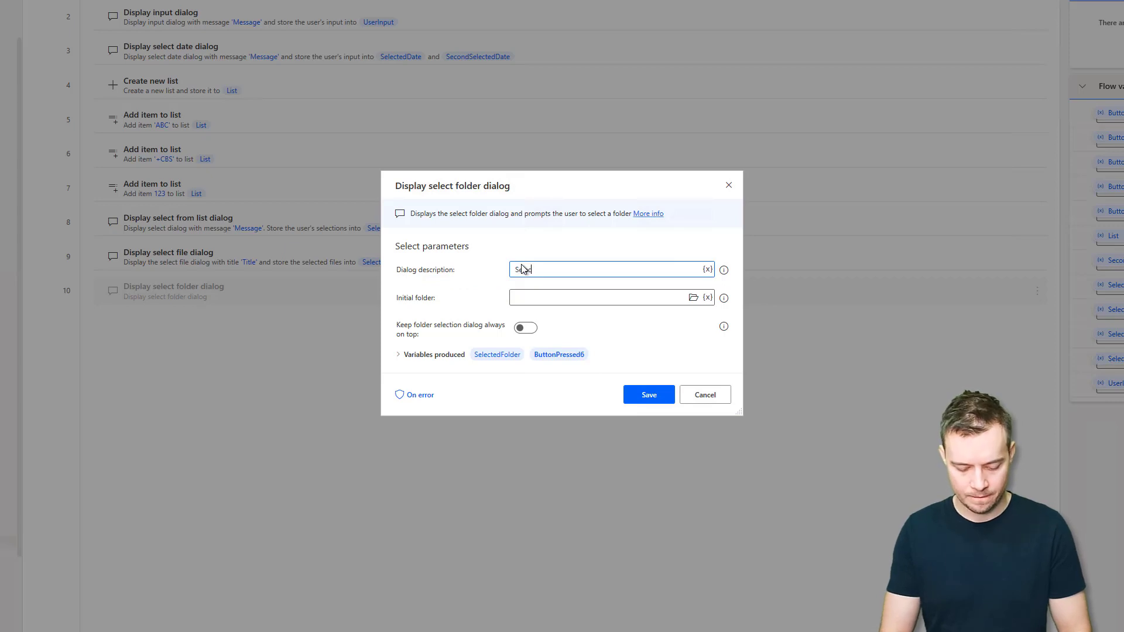
{"action": "type", "text": "t a folder"}
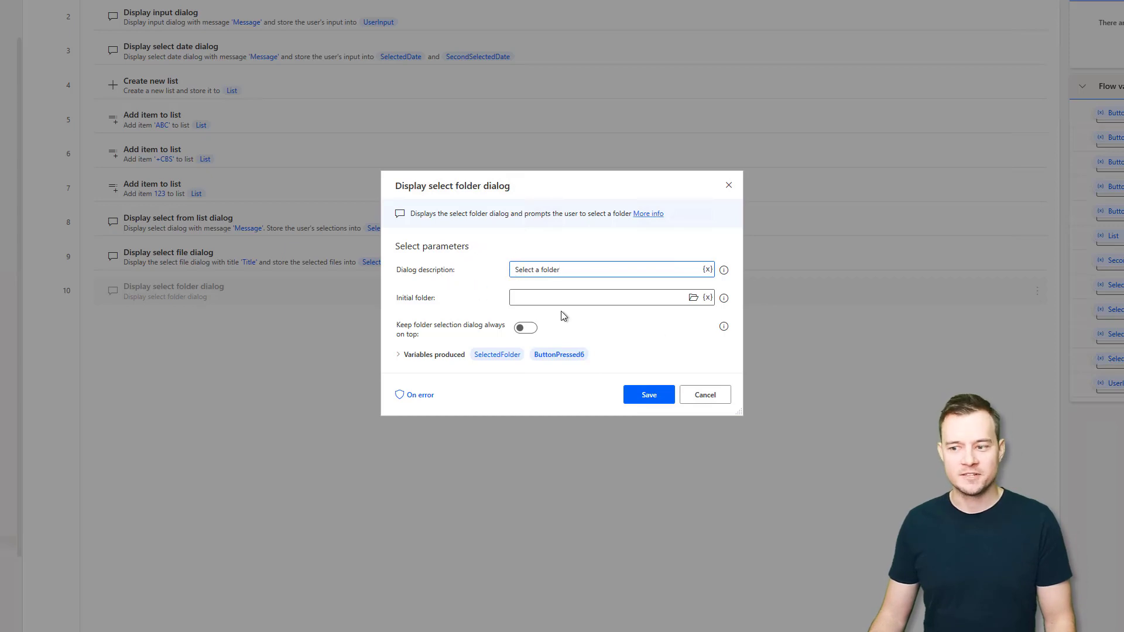
Set the folder dialog's initial folder to Documents and save the action
{"action": "left_click", "coordinate": [693, 297]}
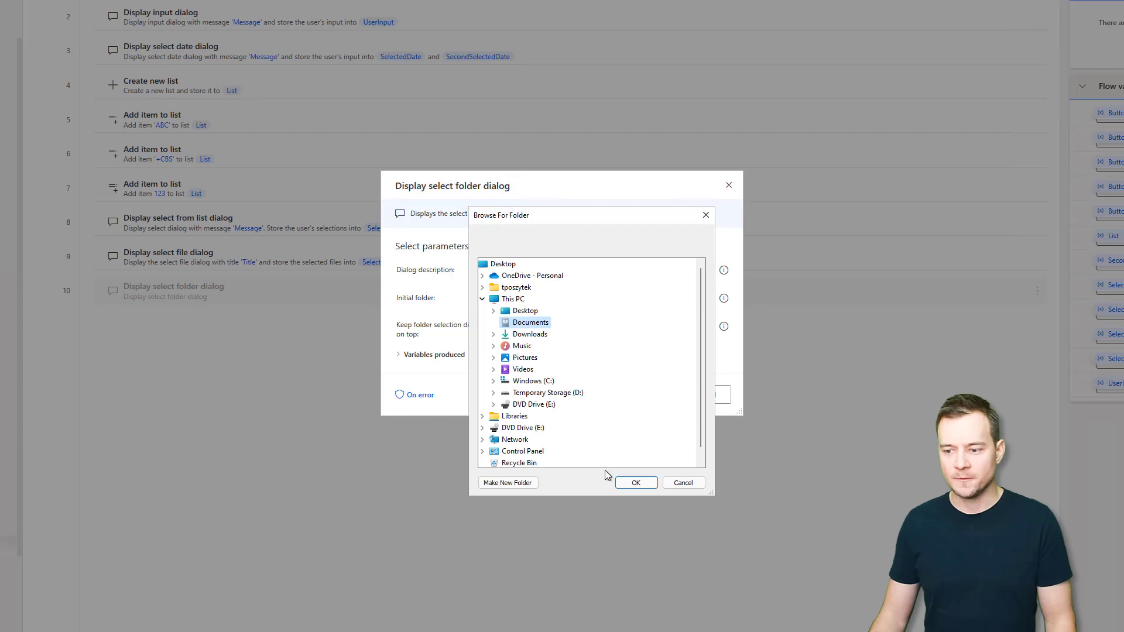
{"action": "left_click", "coordinate": [625, 482]}
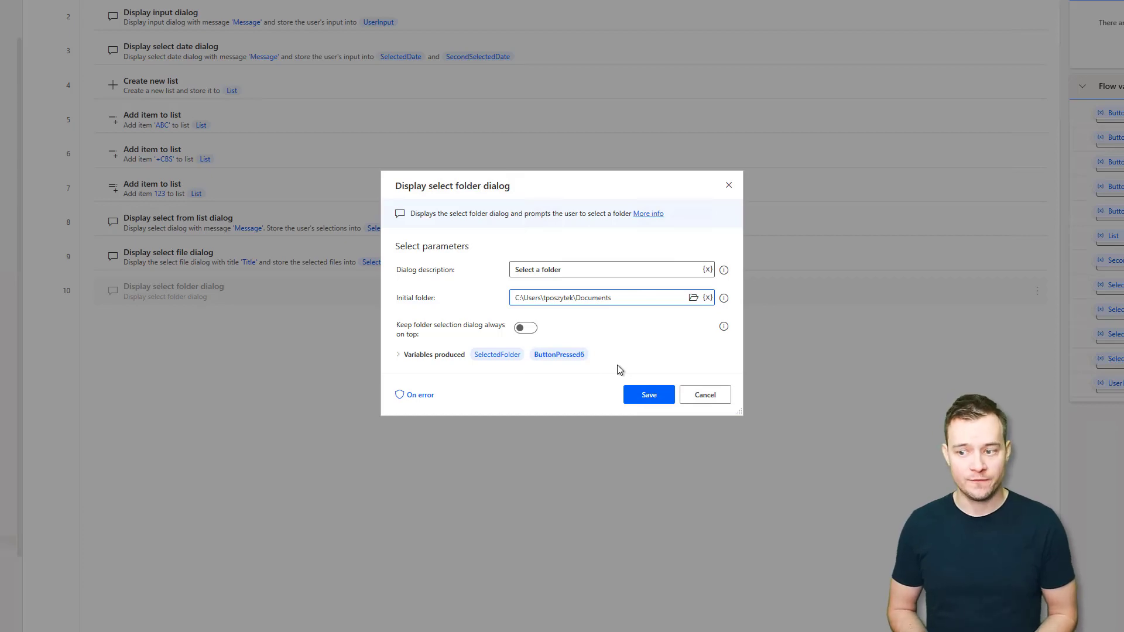
{"action": "left_click", "coordinate": [647, 395]}
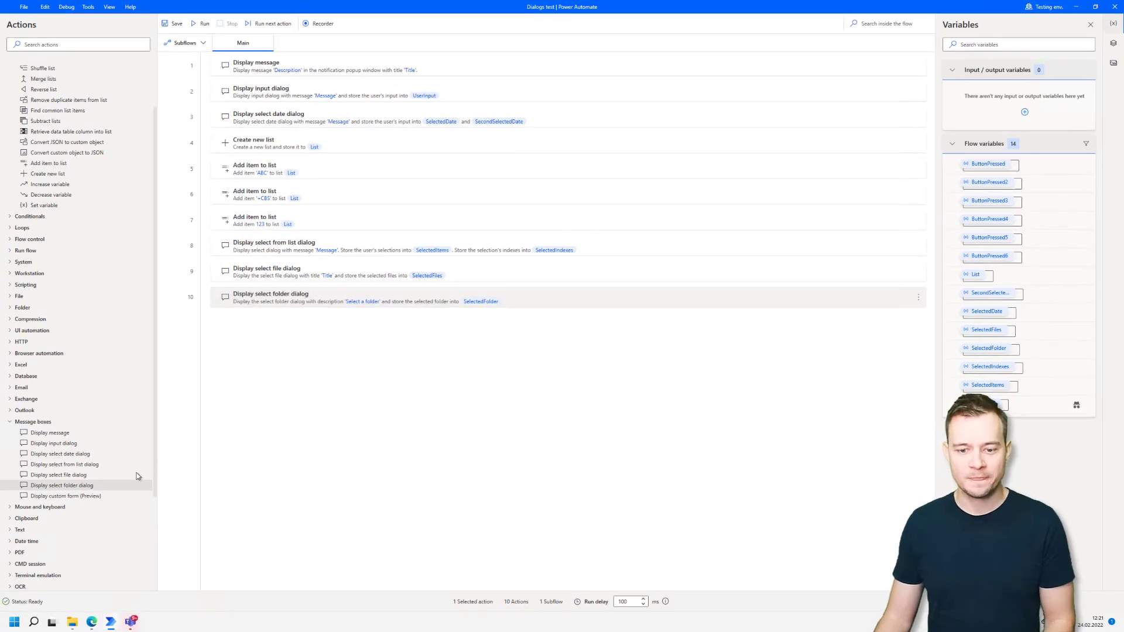
Add a Display custom form (Preview) action at the end of the flow and open its custom form designer
{"action": "left_click_drag", "start_coordinate": [59, 500], "coordinate": [273, 346]}
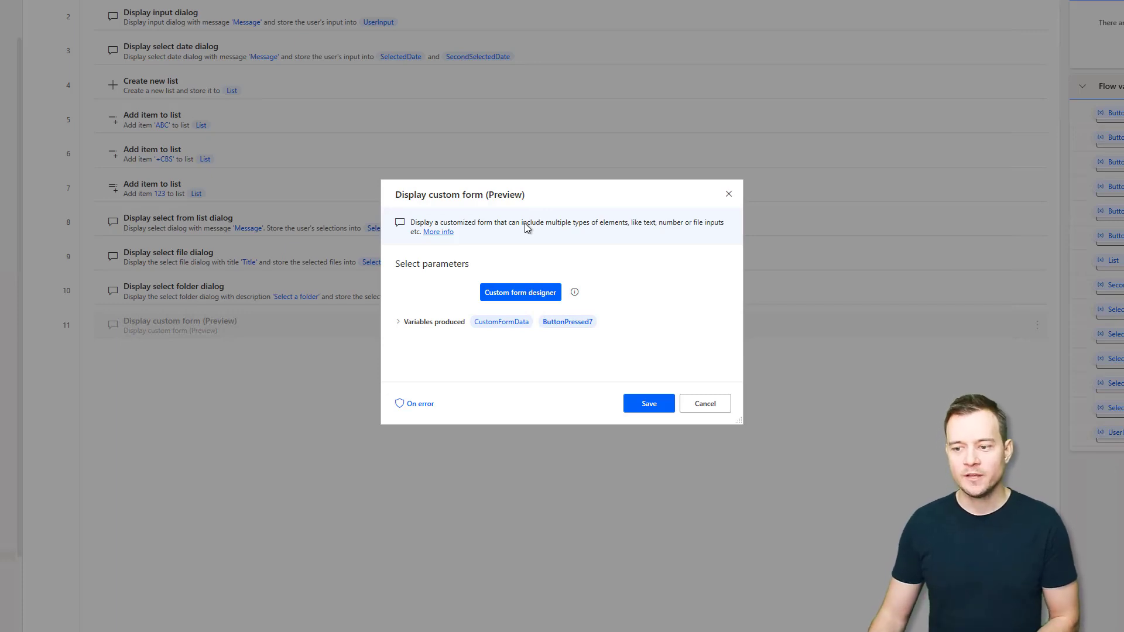
{"action": "left_click", "coordinate": [534, 299]}
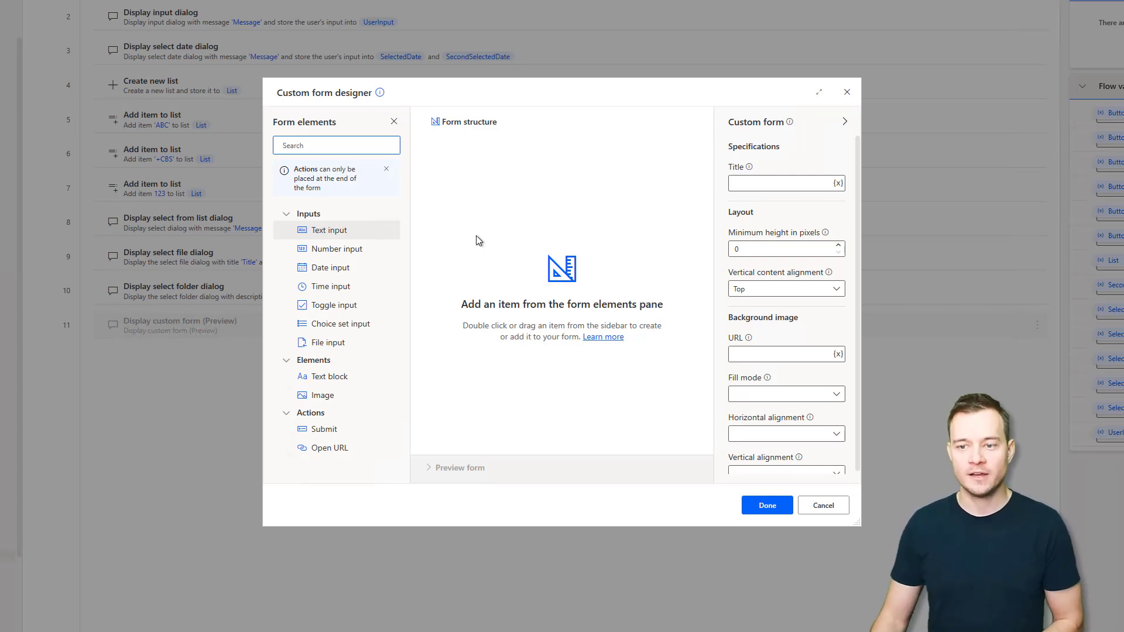
{"action": "left_click_drag", "start_coordinate": [477, 100], "coordinate": [515, 135]}
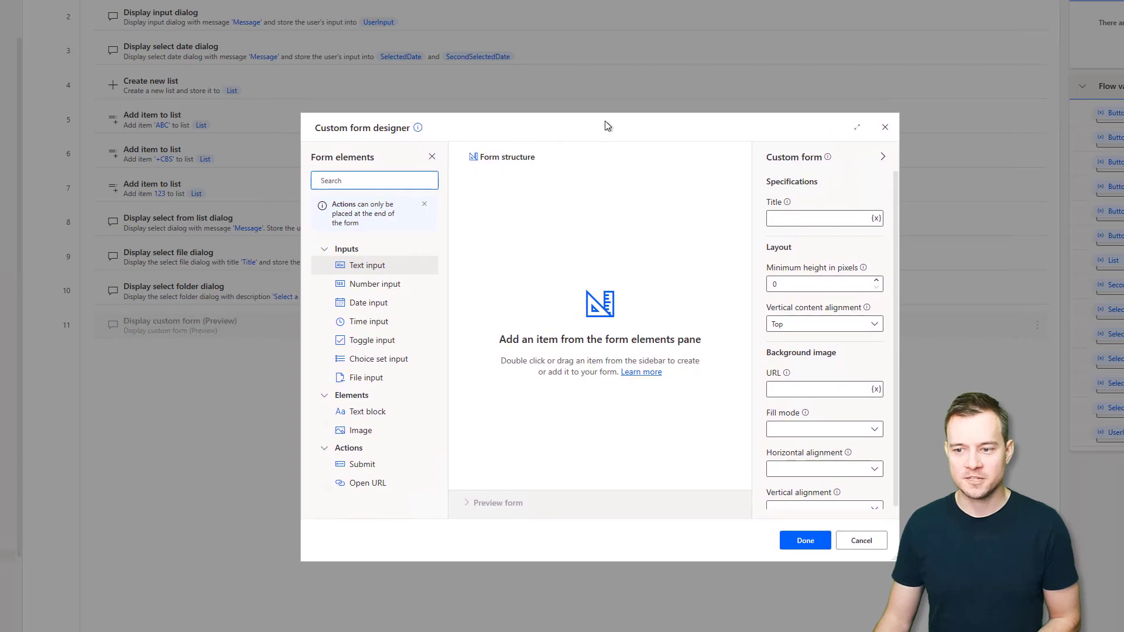
{"action": "left_click_drag", "start_coordinate": [606, 122], "coordinate": [623, 105]}
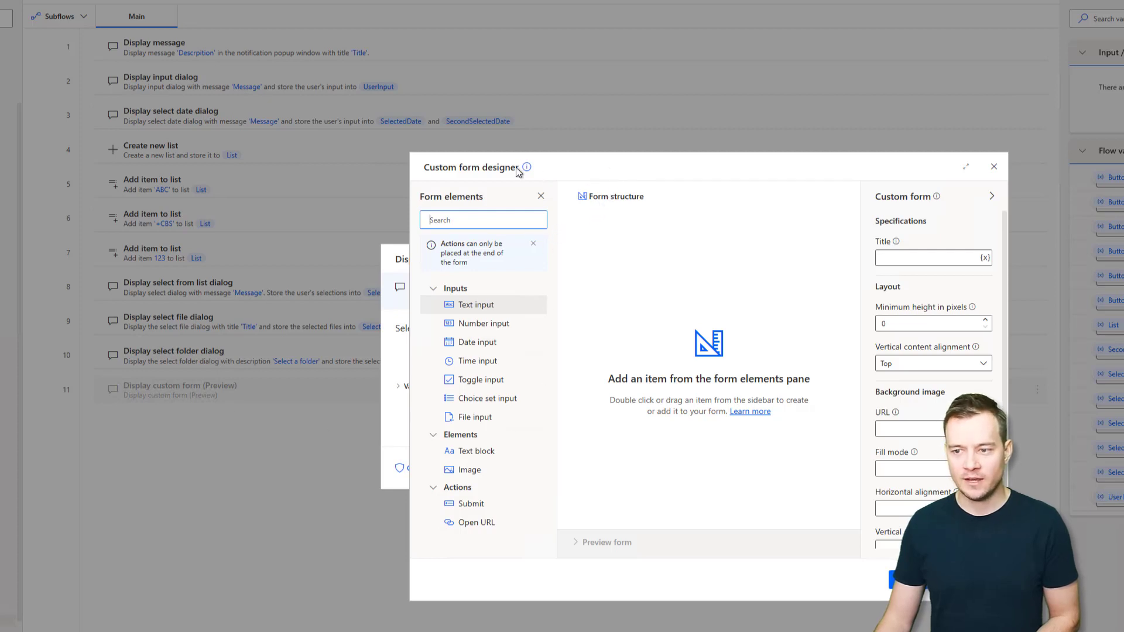
{"action": "left_click_drag", "start_coordinate": [613, 176], "coordinate": [379, 170]}
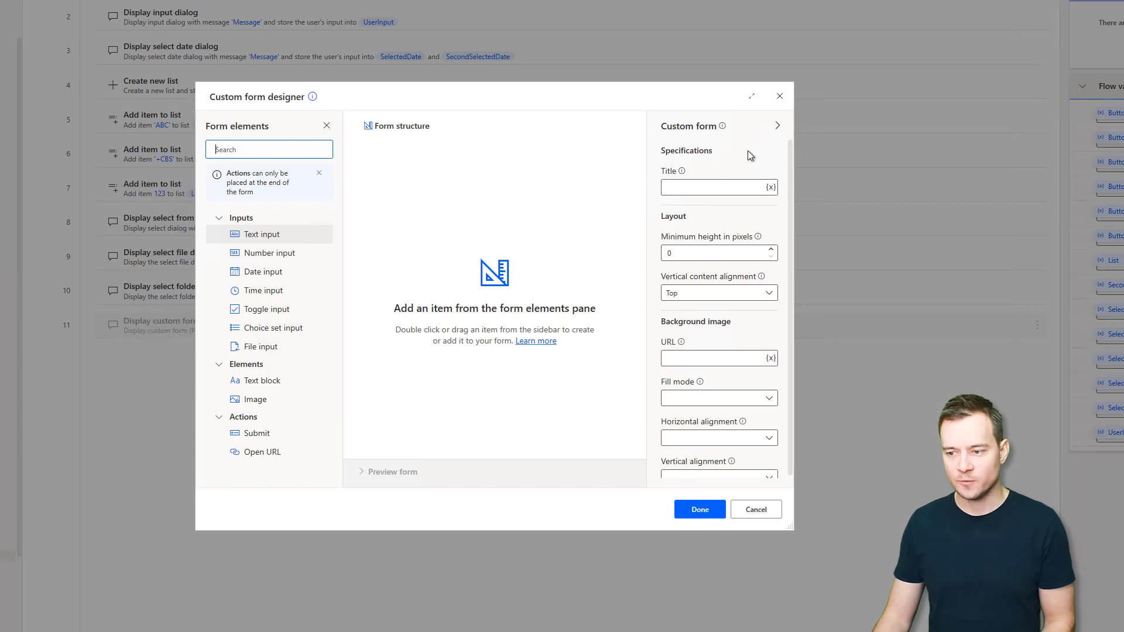
Set the custom form's title to "Custom form" and its minimum height to 500 pixels
{"action": "left_click", "coordinate": [731, 189]}
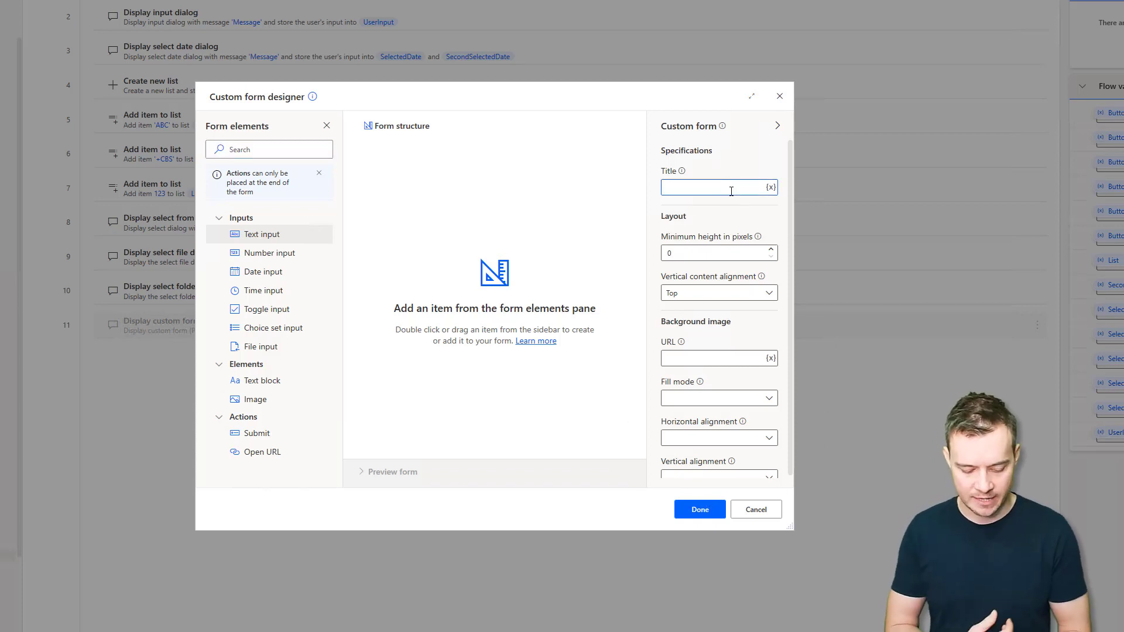
{"action": "type", "text": "Custom f"}
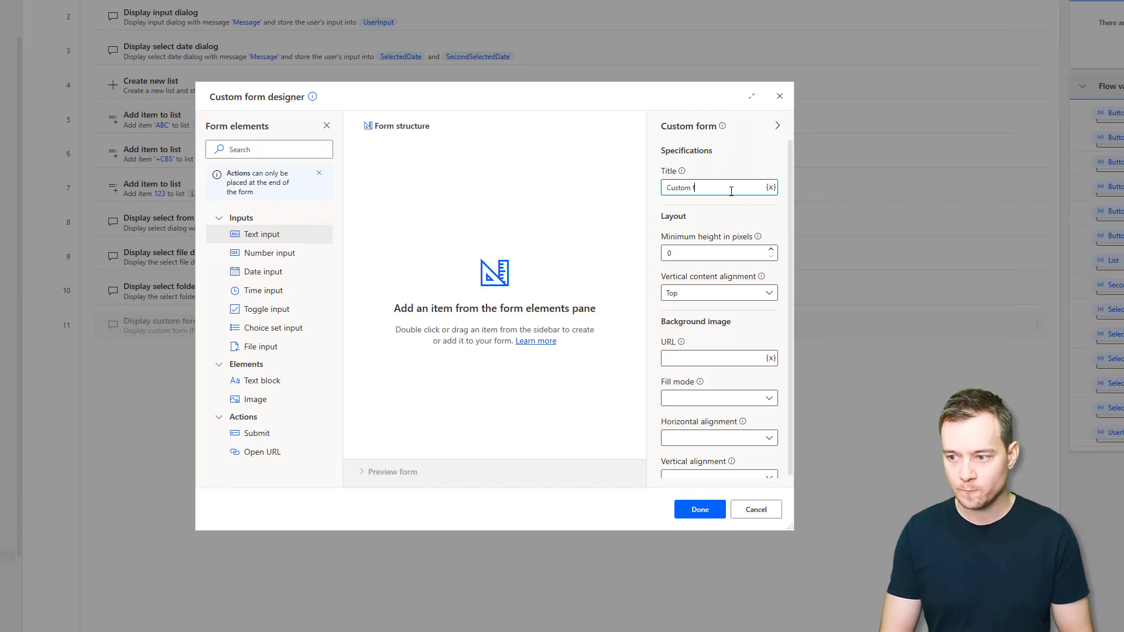
{"action": "type", "text": "orm"}
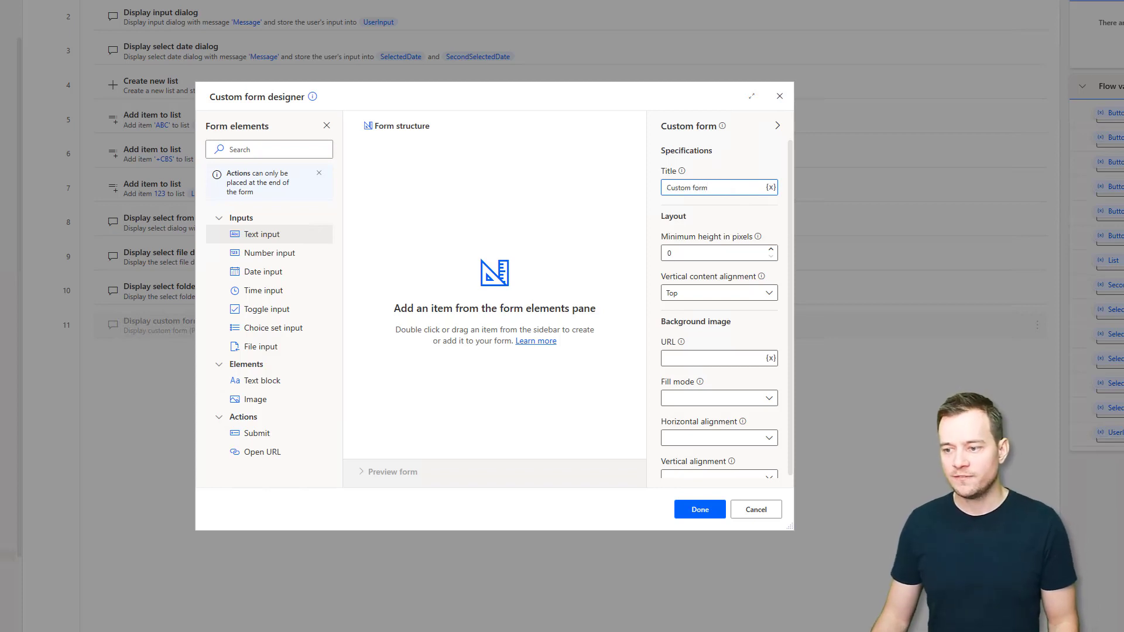
{"action": "double_click", "coordinate": [677, 255]}
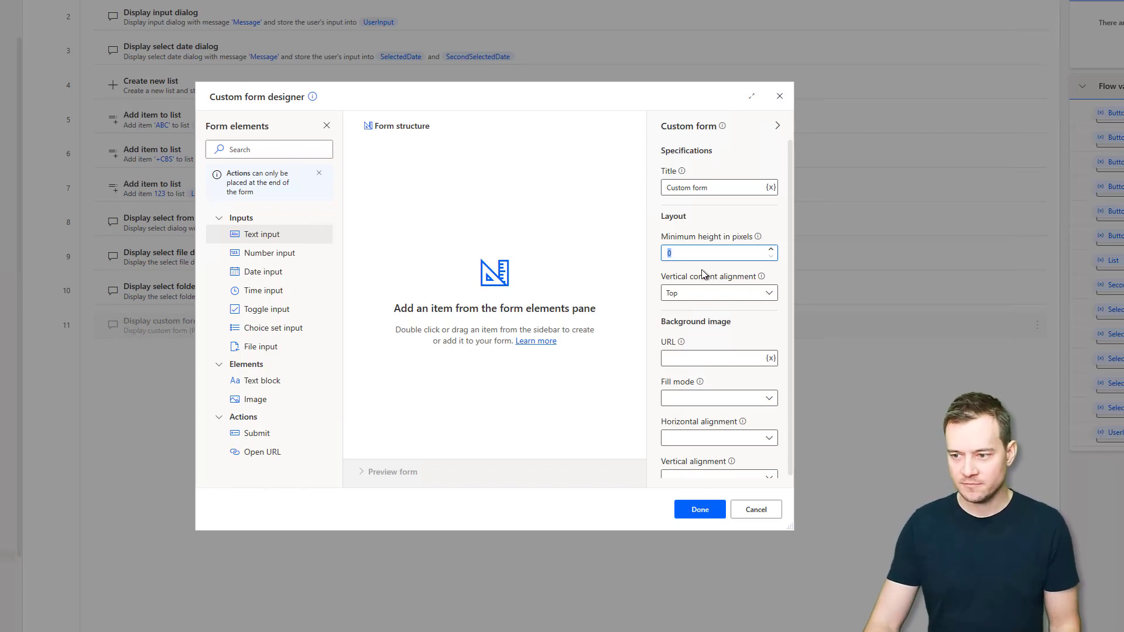
{"action": "type", "text": "500"}
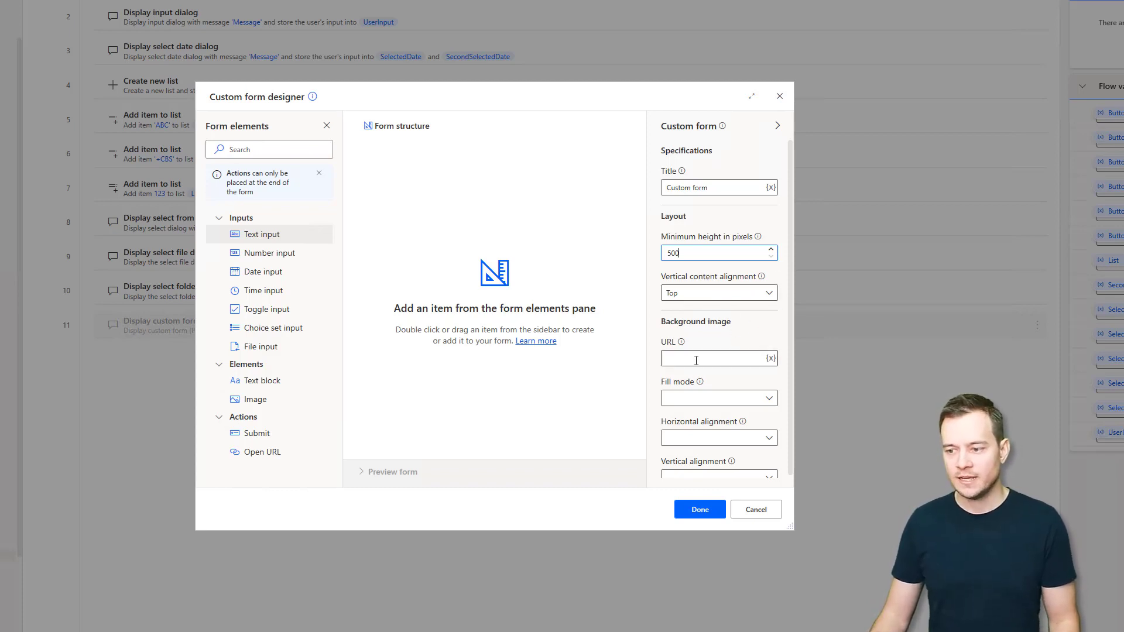
Switch to the Edge browser and open the stethoscope image from the medical background search results in its own page
{"action": "scroll", "coordinate": [714, 340], "scroll_direction": "down", "scroll_amount": 1}
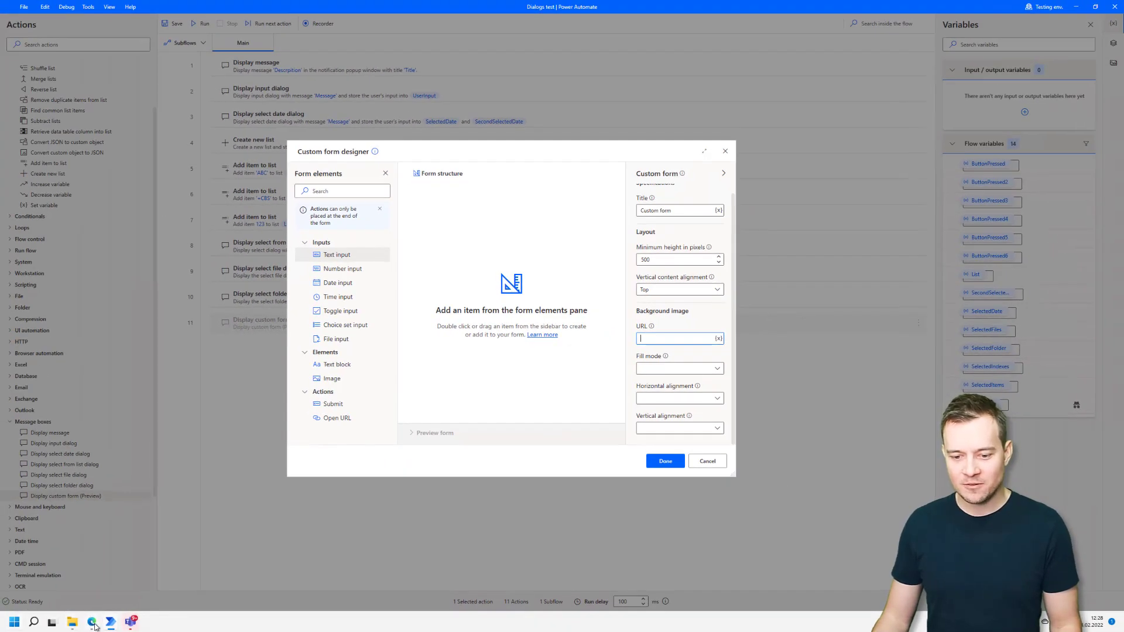
{"action": "left_click", "coordinate": [92, 623]}
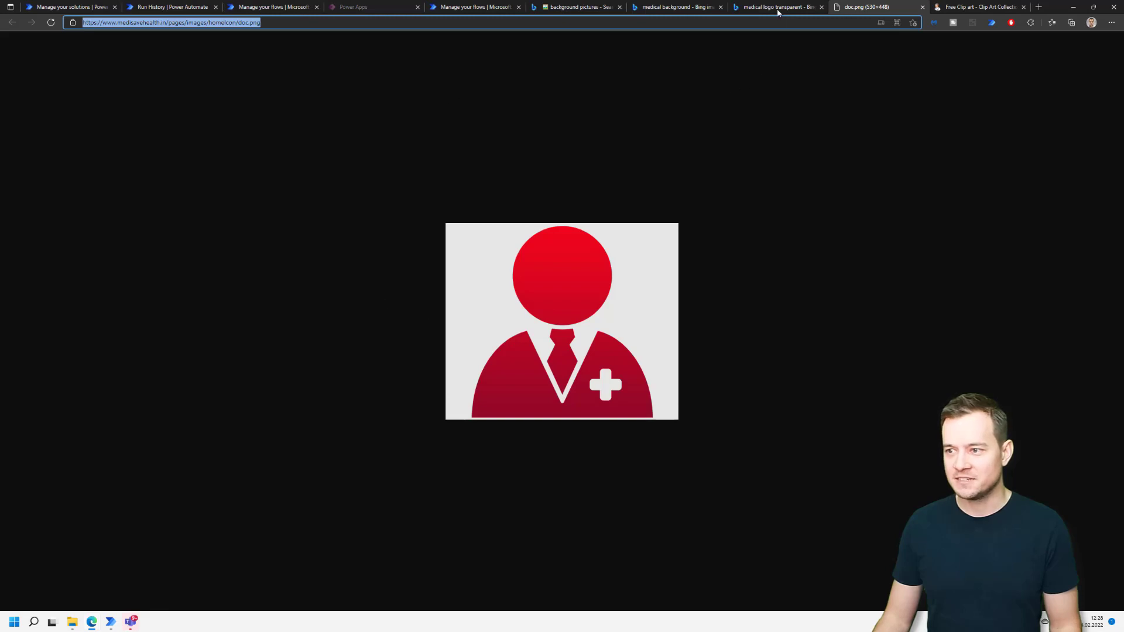
{"action": "left_click", "coordinate": [671, 8]}
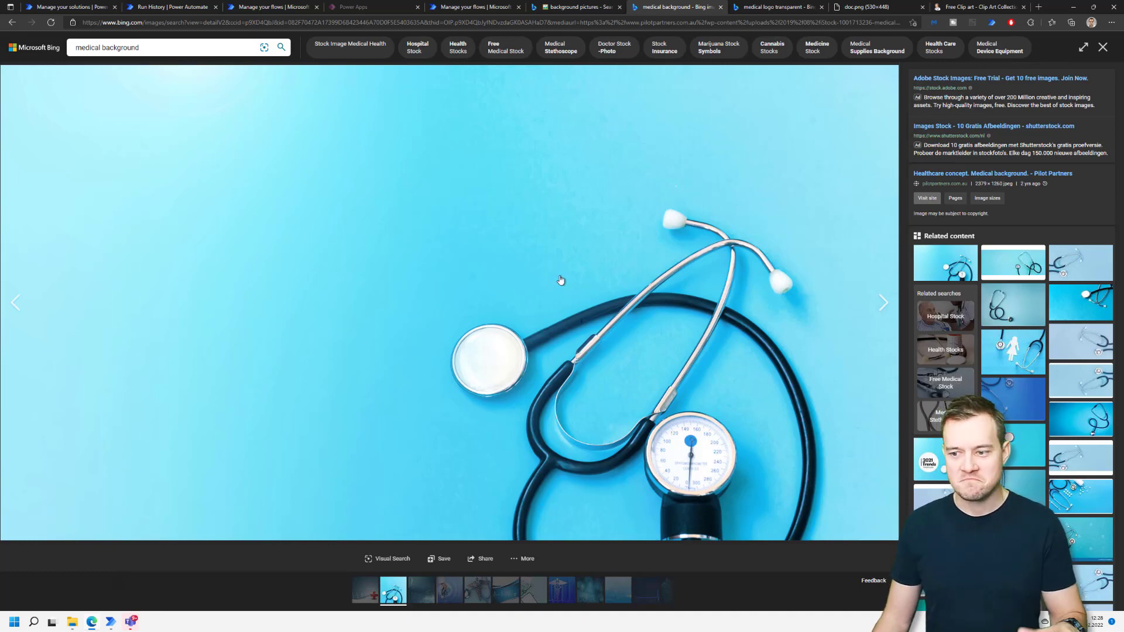
{"action": "right_click", "coordinate": [484, 250]}
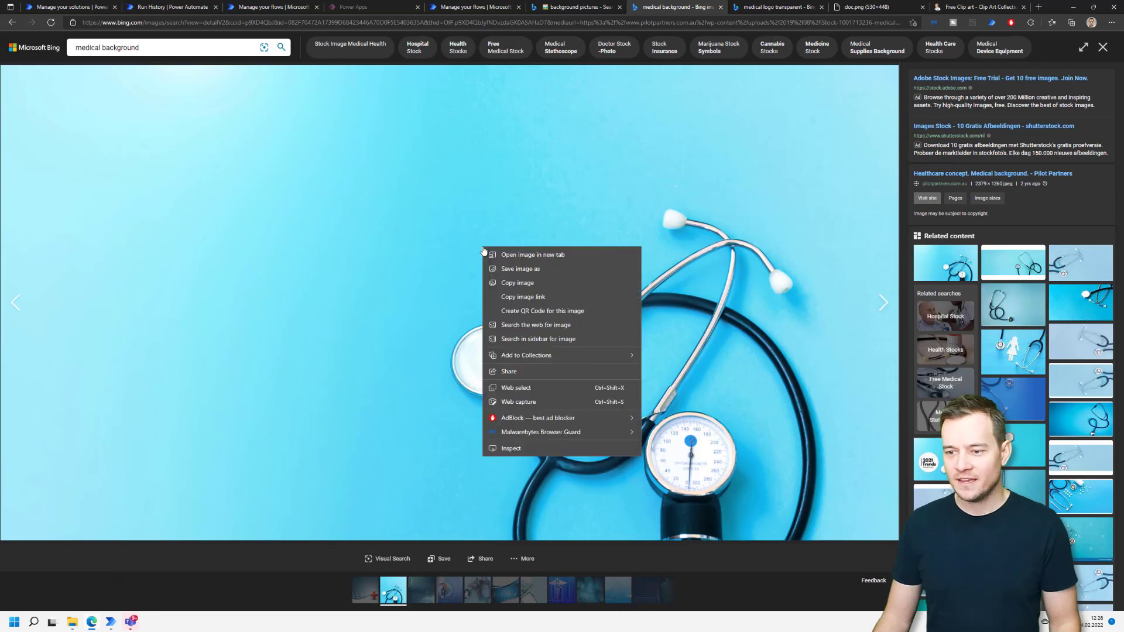
{"action": "left_click", "coordinate": [513, 559]}
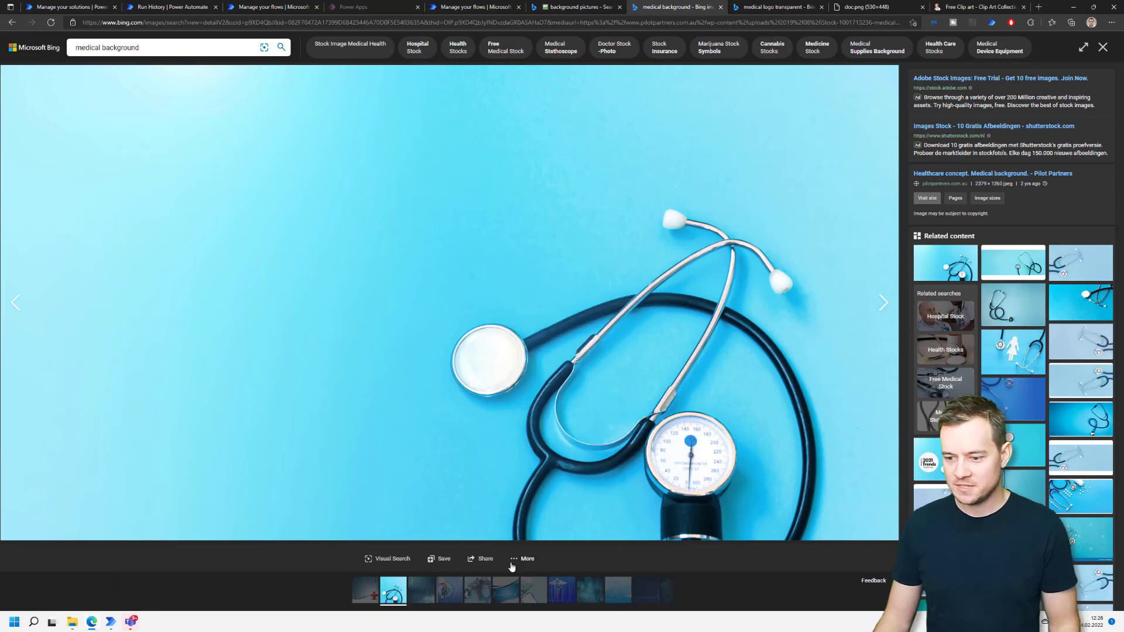
{"action": "left_click", "coordinate": [513, 512]}
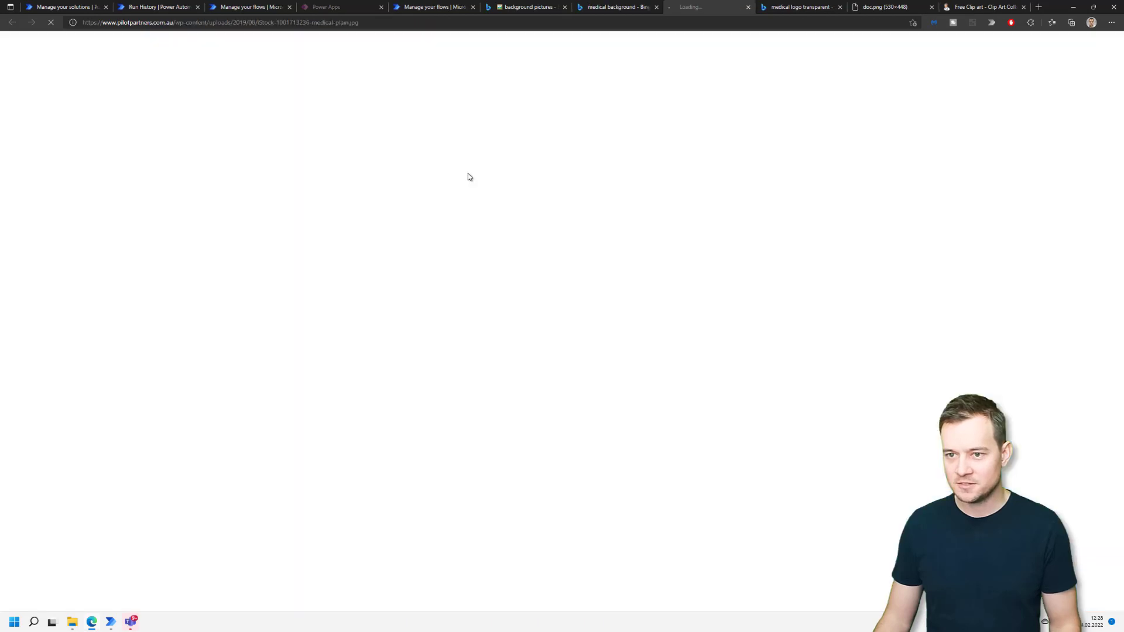
Copy the stethoscope image's web address and paste it as the custom form's background image URL in Power Automate
{"action": "left_click", "coordinate": [386, 25]}
{"action": "key", "text": "ctrl+c"}
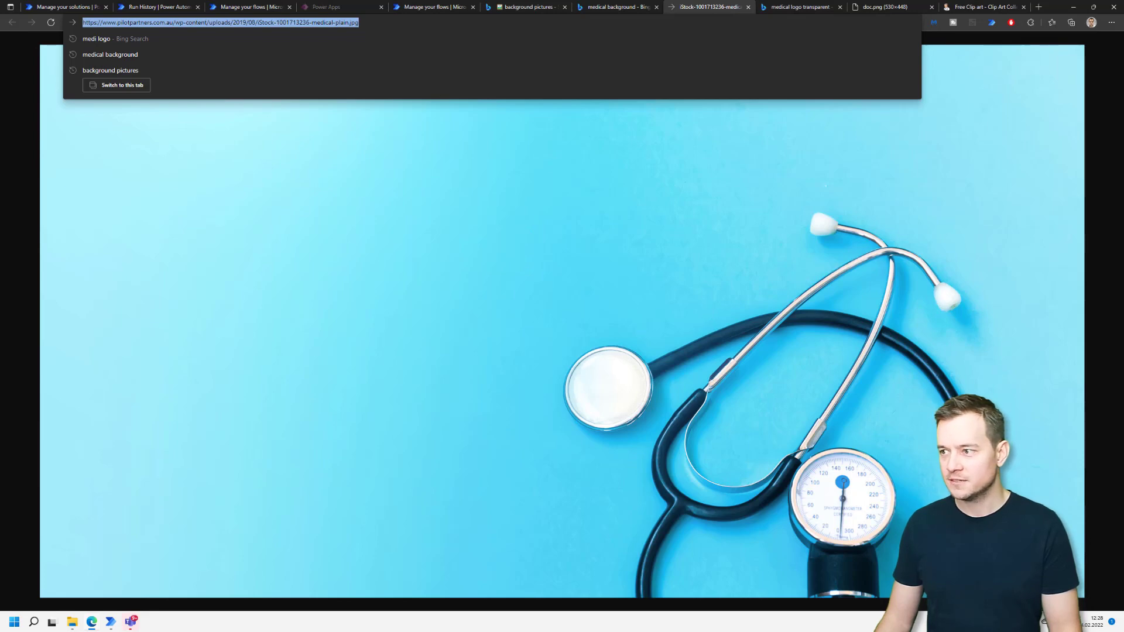
{"action": "left_click", "coordinate": [1072, 10]}
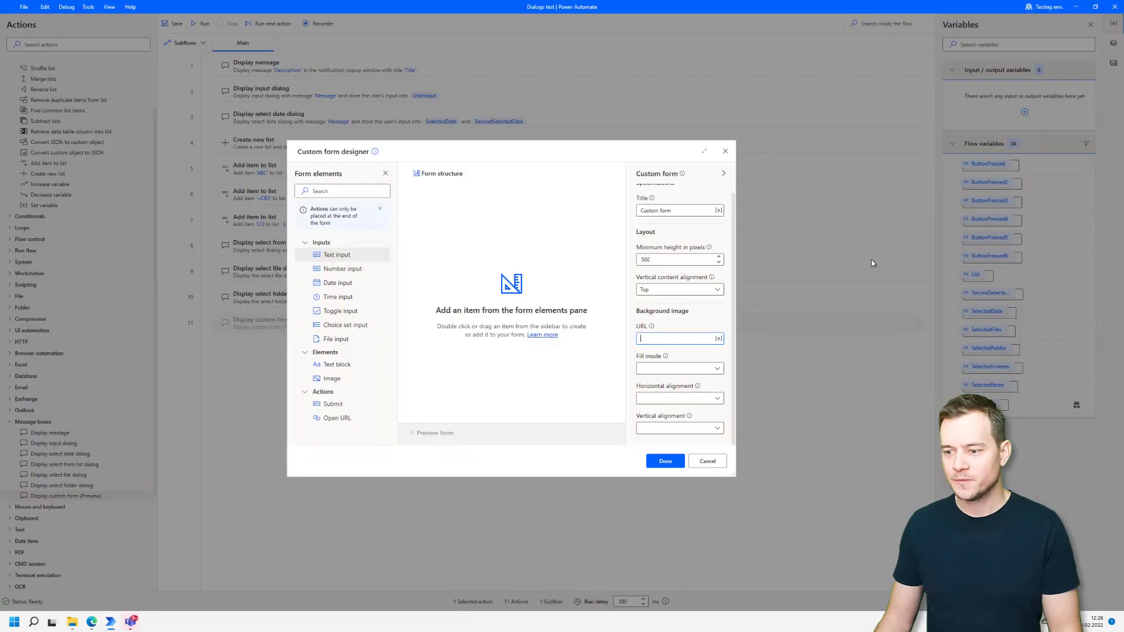
{"action": "key", "text": "ctrl+v"}
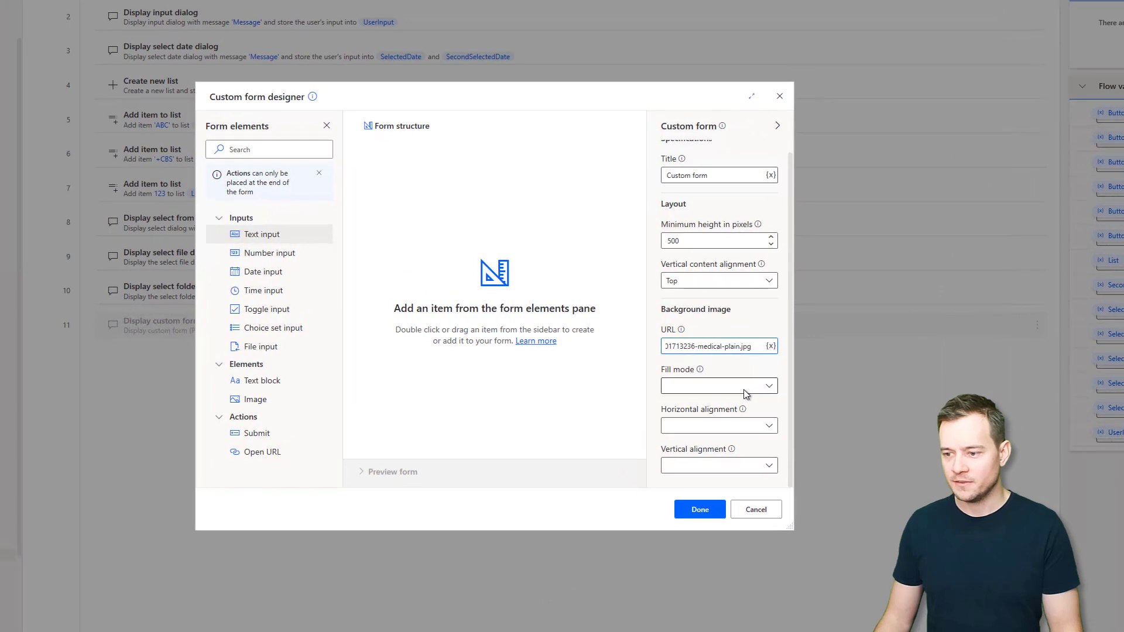
Set the background image's fill mode to Repeat, horizontal alignment to Center and vertical alignment to Top
{"action": "left_click", "coordinate": [746, 387]}
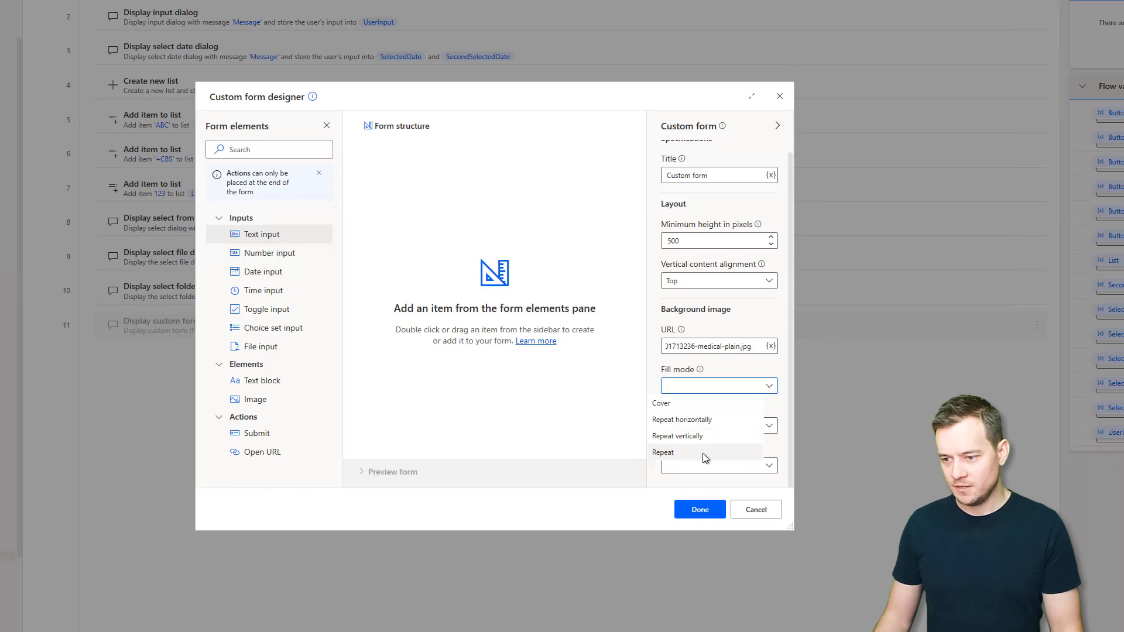
{"action": "left_click", "coordinate": [703, 454]}
{"action": "left_click", "coordinate": [726, 428]}
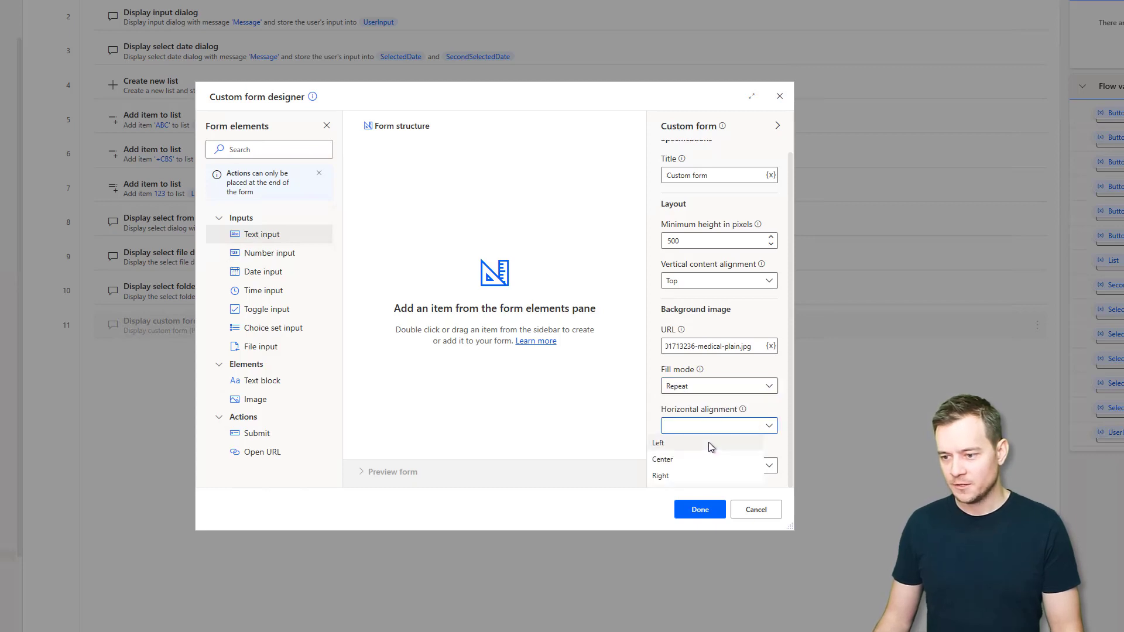
{"action": "left_click", "coordinate": [698, 460]}
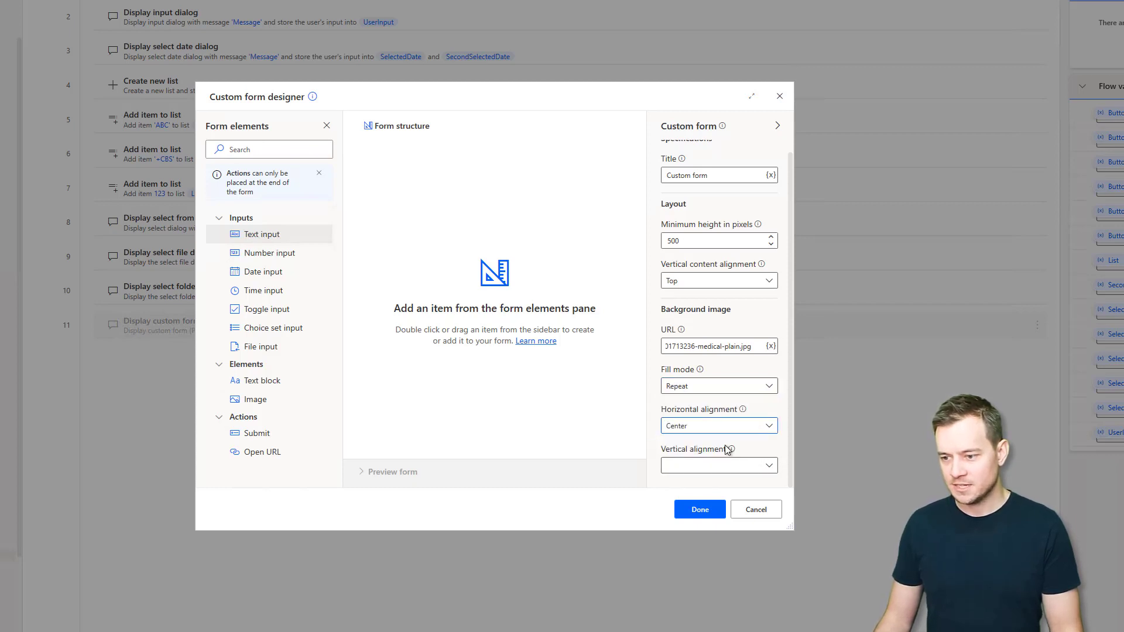
{"action": "left_click", "coordinate": [730, 464]}
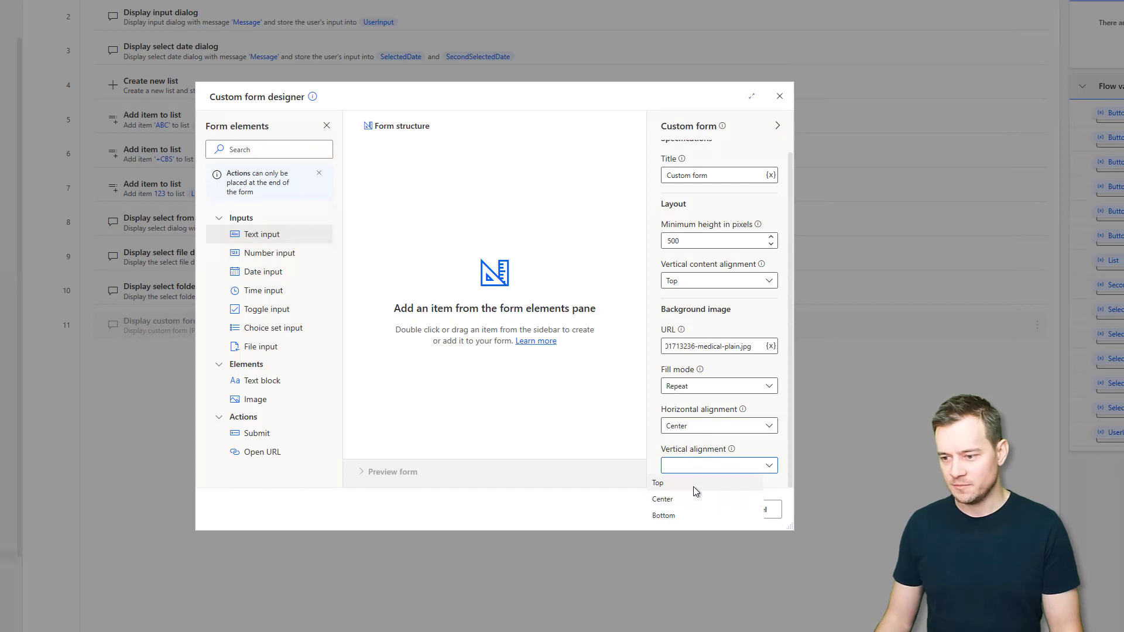
{"action": "left_click", "coordinate": [693, 484]}
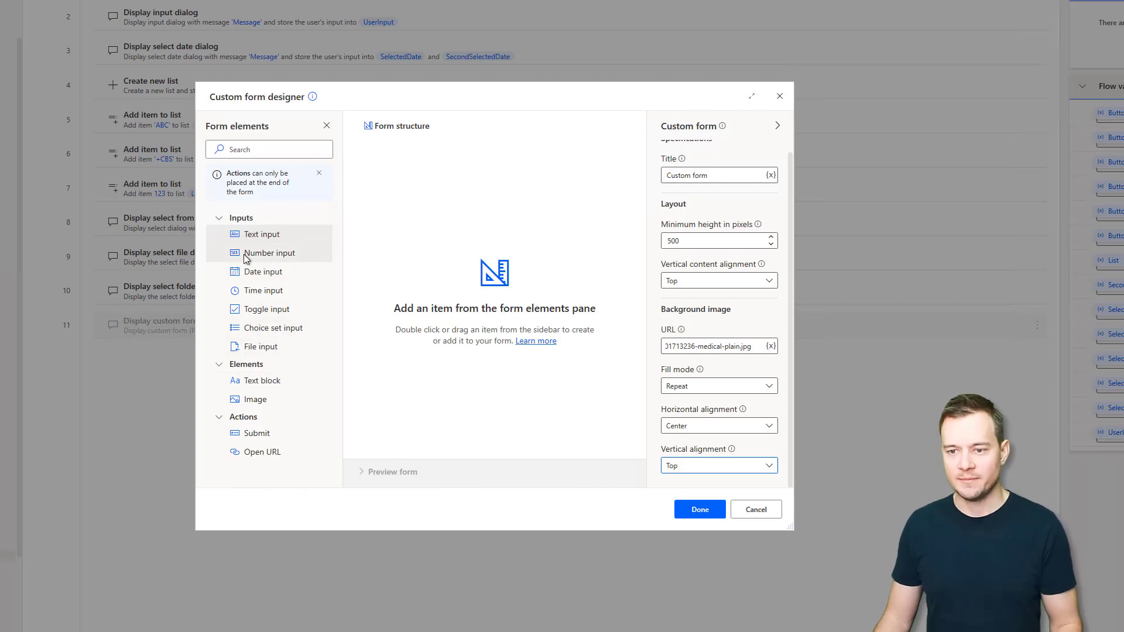
Add a text input to the form structure and set its ID to Text1
{"action": "left_click_drag", "start_coordinate": [262, 236], "coordinate": [412, 176]}
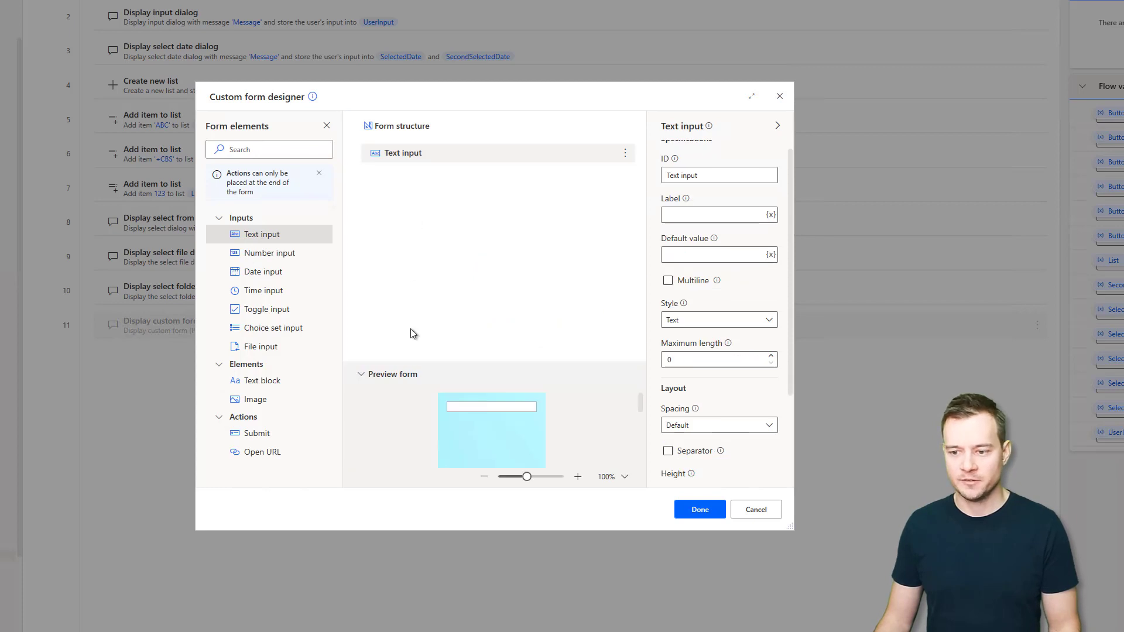
{"action": "scroll", "coordinate": [530, 422], "scroll_direction": "down", "scroll_amount": 3}
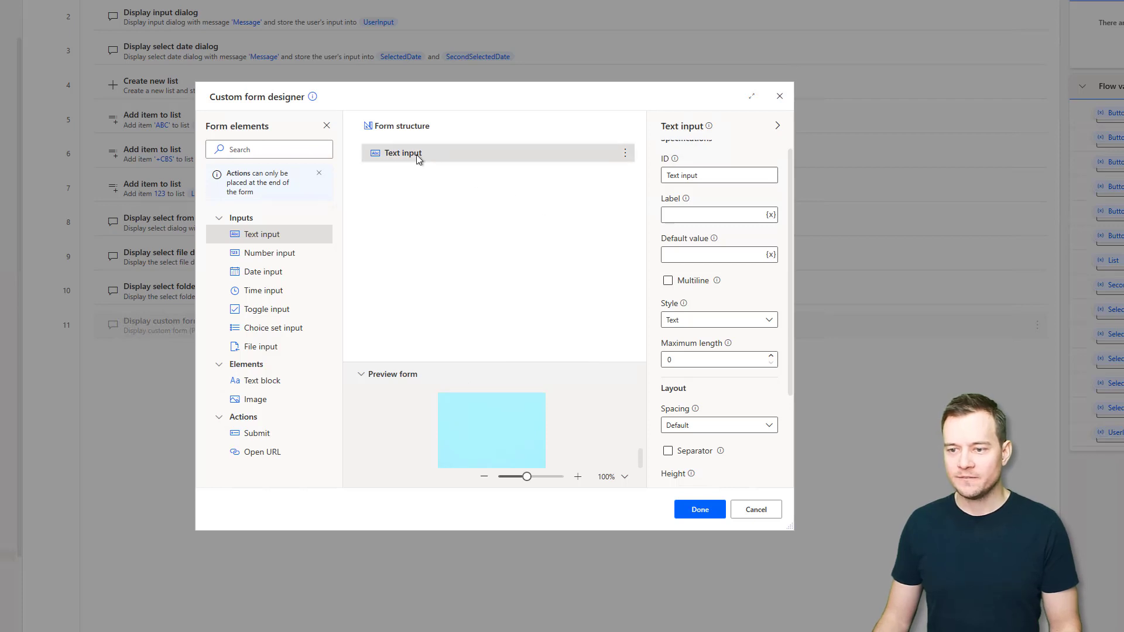
{"action": "scroll", "coordinate": [747, 231], "scroll_direction": "up", "scroll_amount": 1}
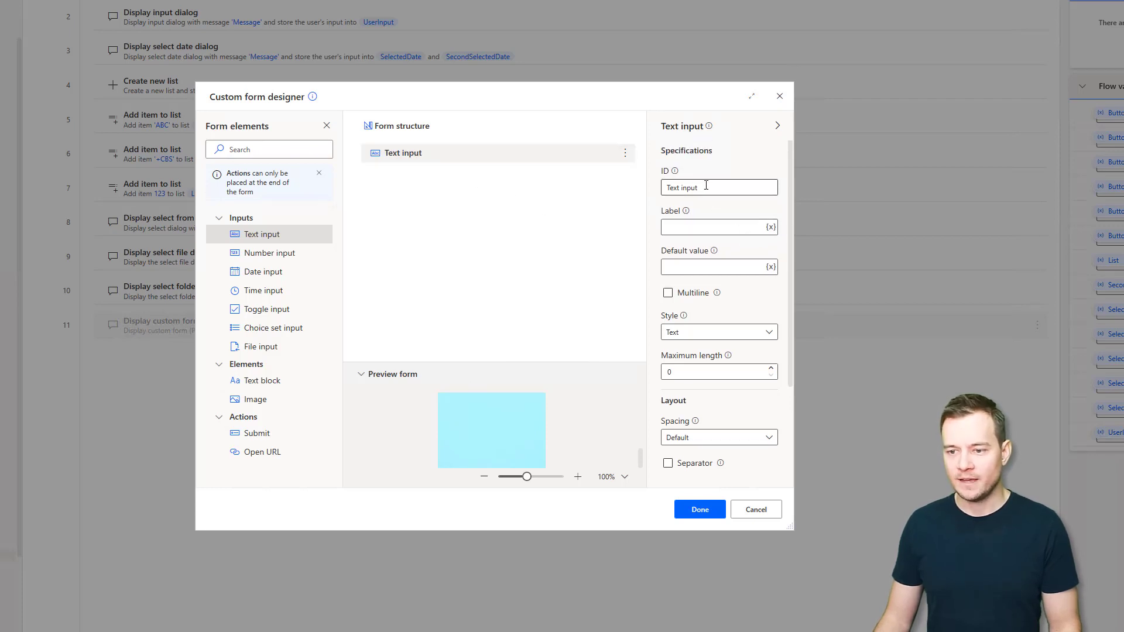
{"action": "left_click_drag", "start_coordinate": [715, 185], "coordinate": [658, 194]}
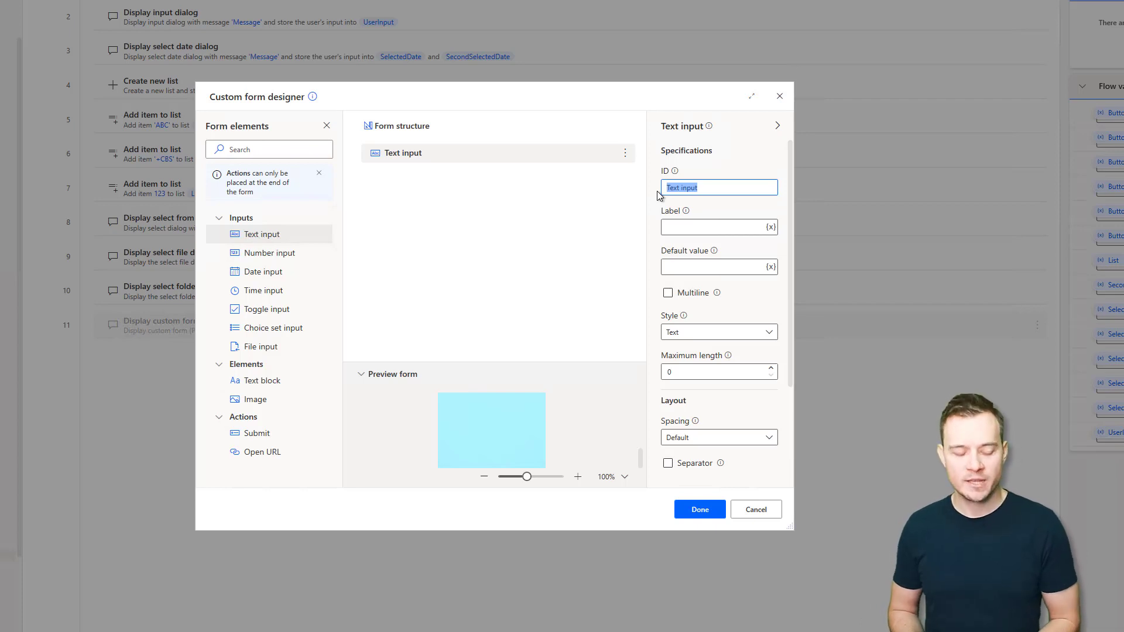
{"action": "type", "text": "Te"}
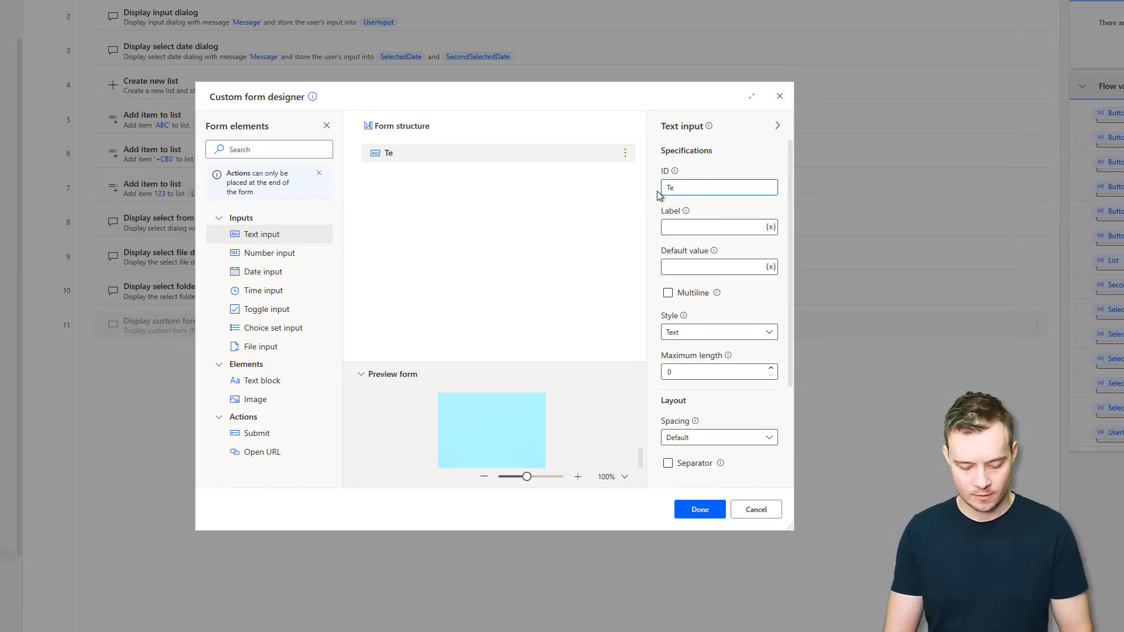
{"action": "type", "text": "xt1"}
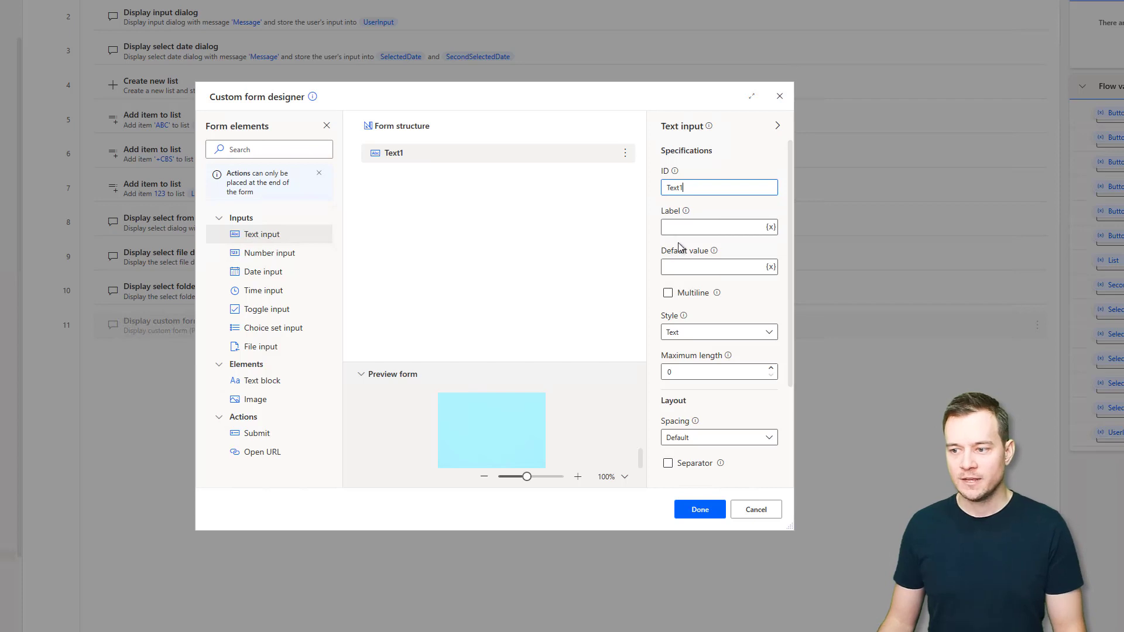
Label the Text1 input "Name and lastname" and choose the Text style for it
{"action": "left_click", "coordinate": [692, 228]}
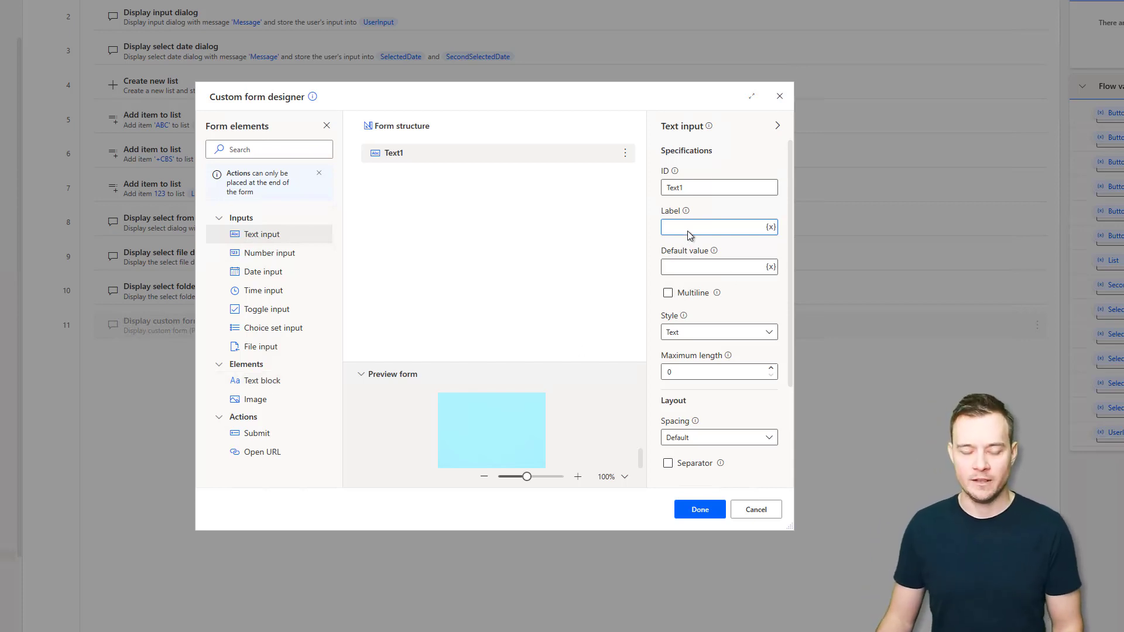
{"action": "type", "text": "Nam"}
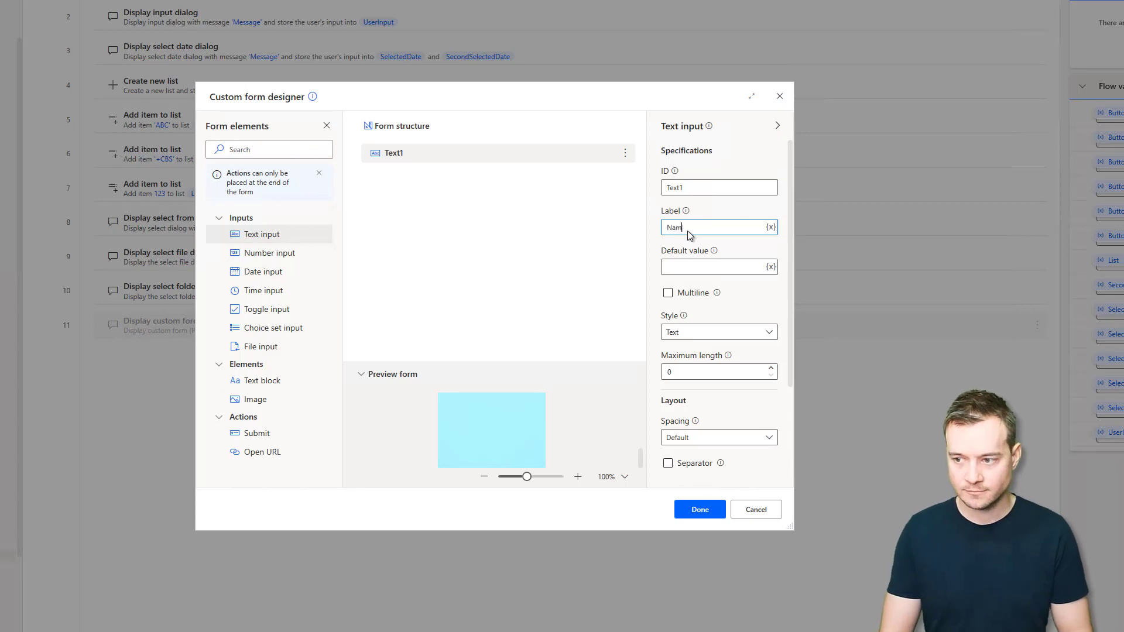
{"action": "type", "text": "e and lastname"}
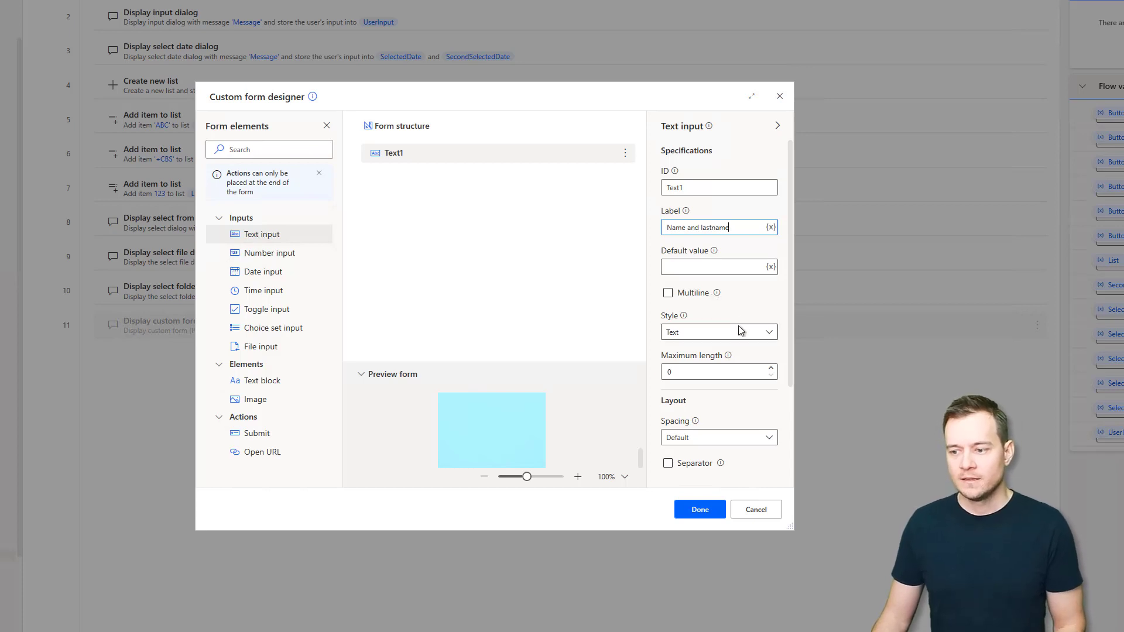
{"action": "scroll", "coordinate": [739, 319], "scroll_direction": "down", "scroll_amount": 1}
{"action": "scroll", "coordinate": [739, 314], "scroll_direction": "down", "scroll_amount": 3}
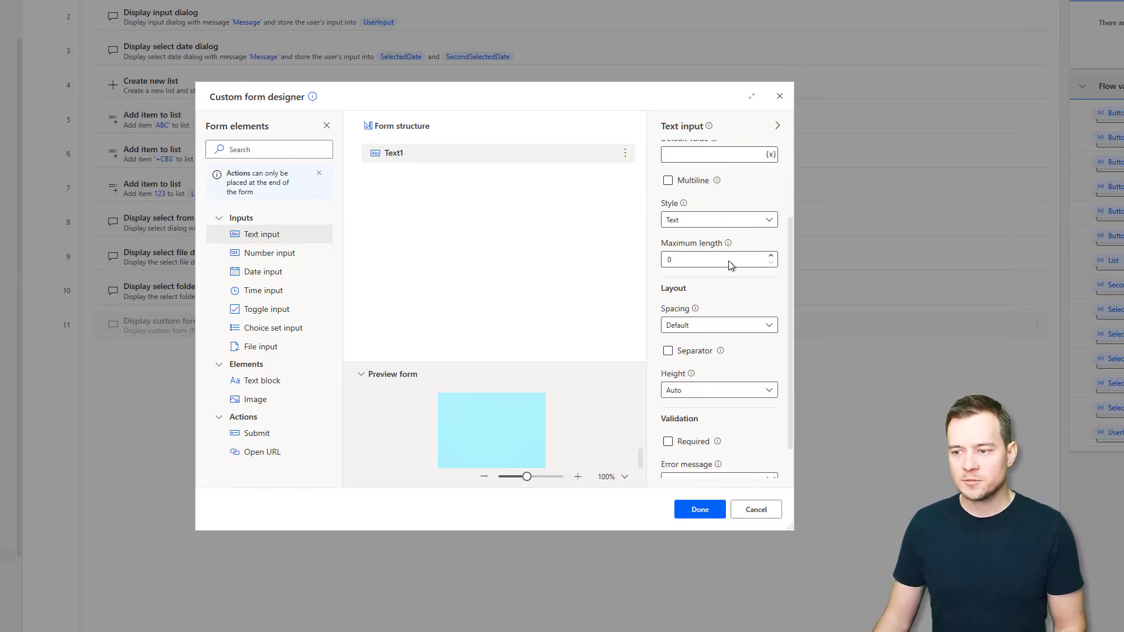
{"action": "left_click", "coordinate": [666, 182]}
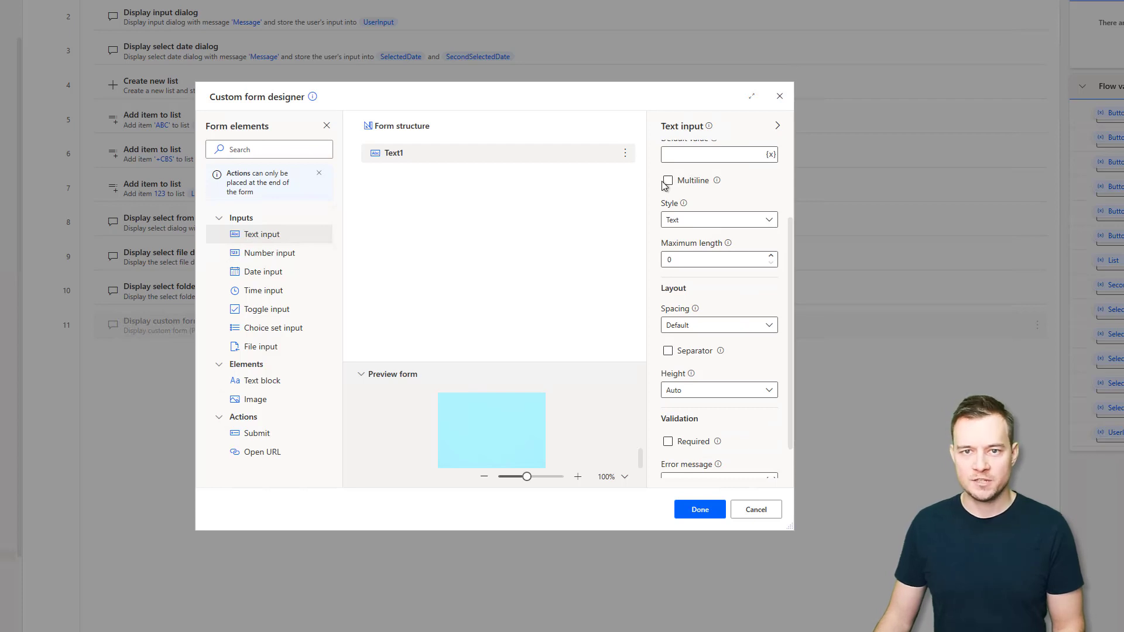
{"action": "left_click", "coordinate": [703, 220]}
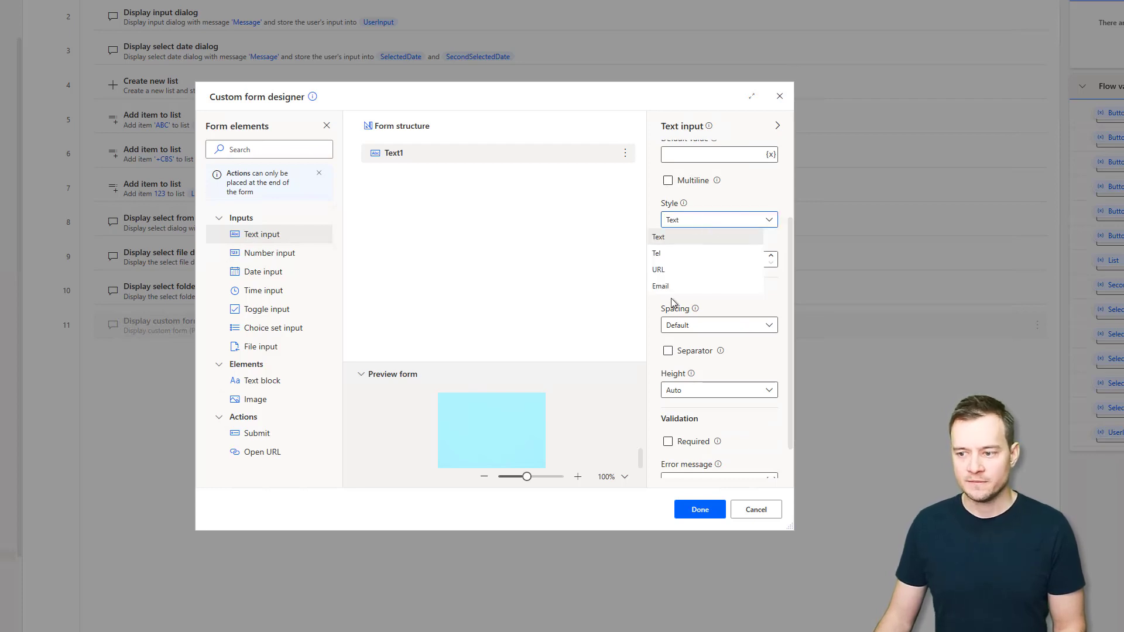
{"action": "left_click", "coordinate": [705, 237]}
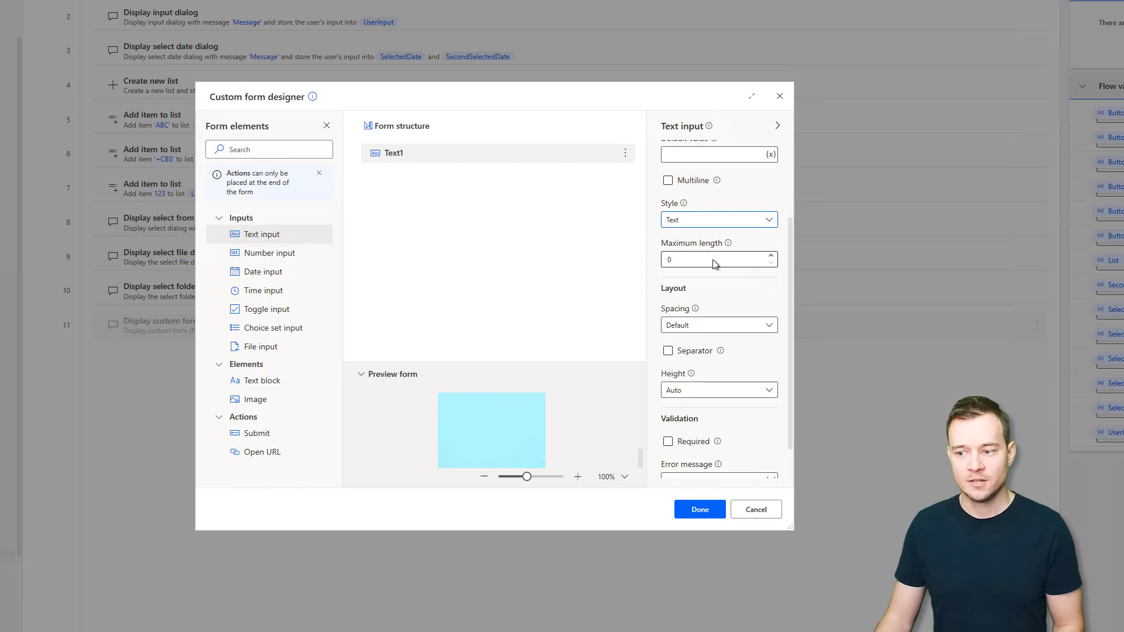
Make the Text1 input required with the error message "Please provide your name"
{"action": "scroll", "coordinate": [735, 325], "scroll_direction": "down", "scroll_amount": 2}
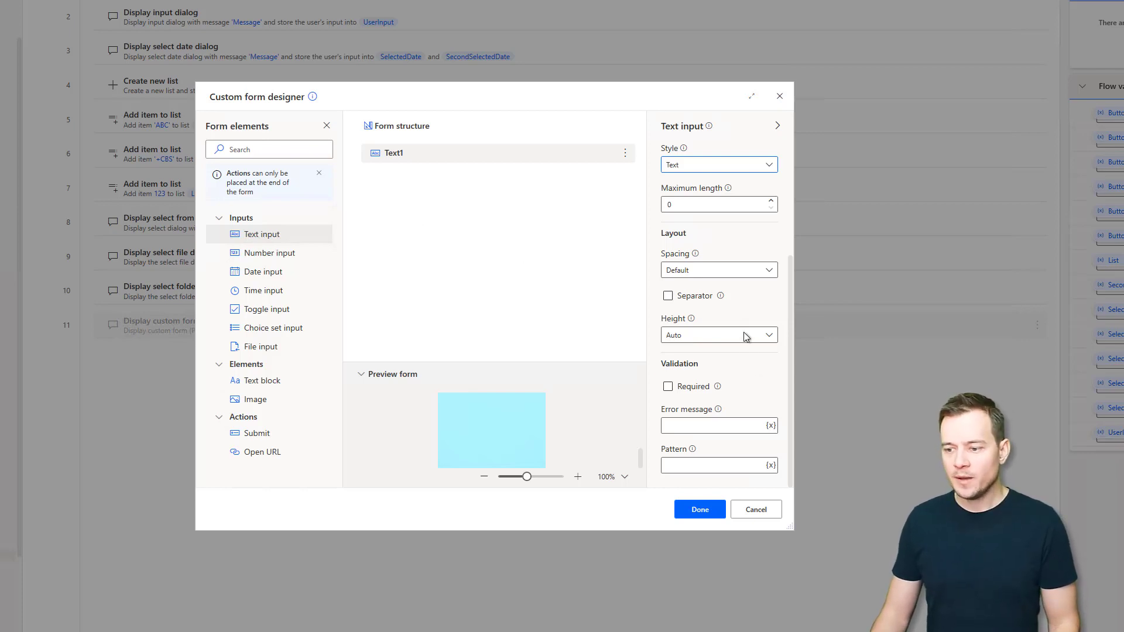
{"action": "left_click", "coordinate": [668, 387]}
{"action": "left_click", "coordinate": [688, 425]}
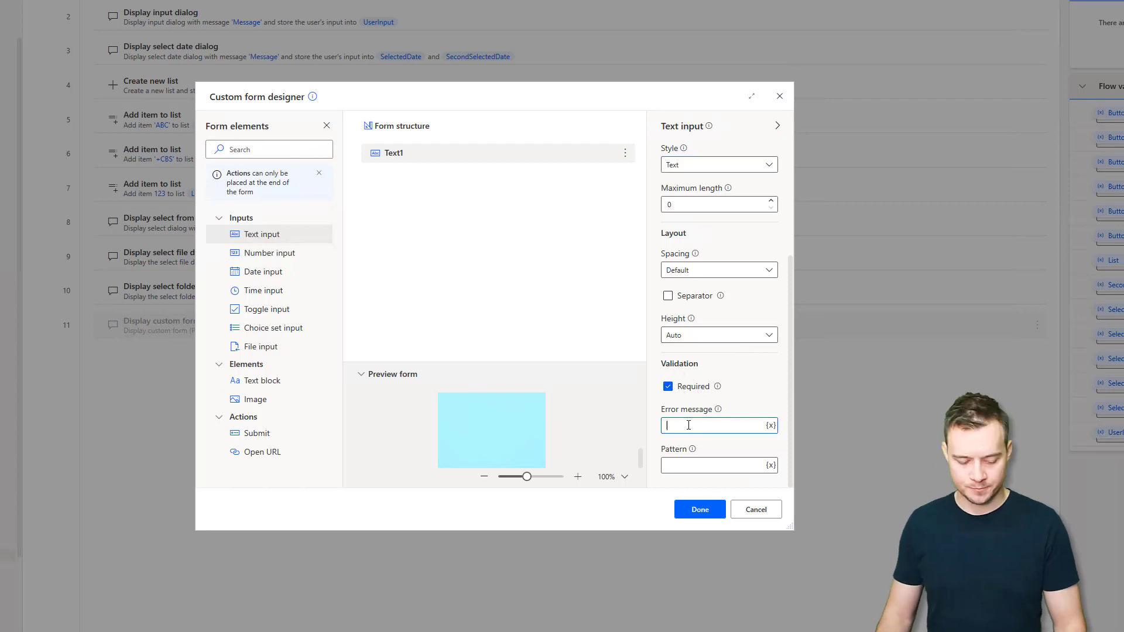
{"action": "type", "text": "Please provide your name"}
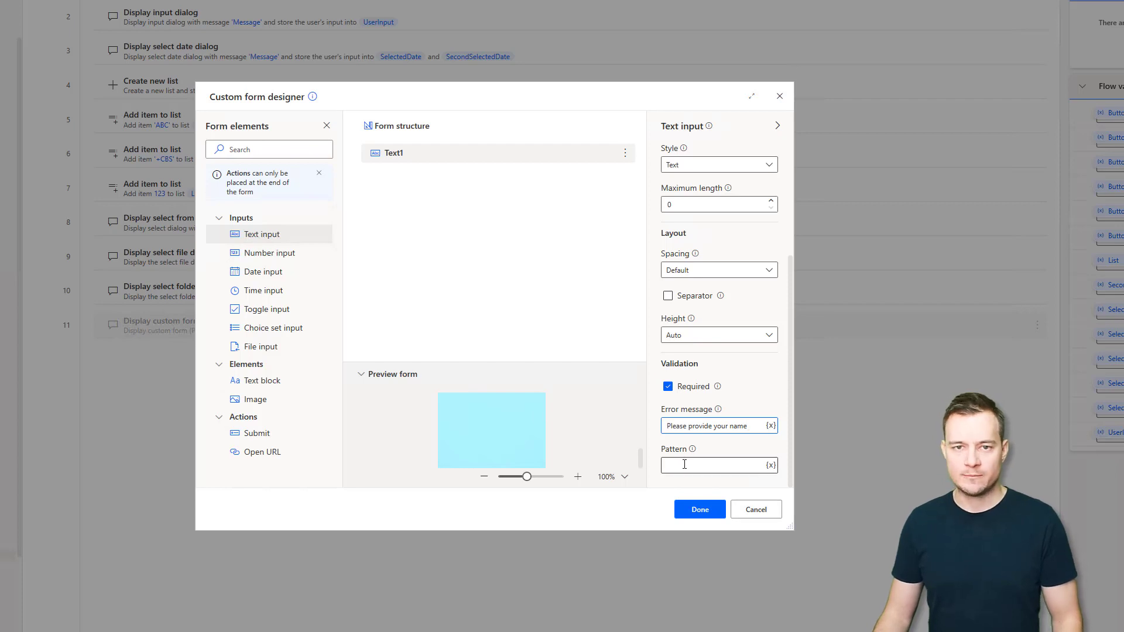
{"action": "mouse_move", "coordinate": [693, 449]}
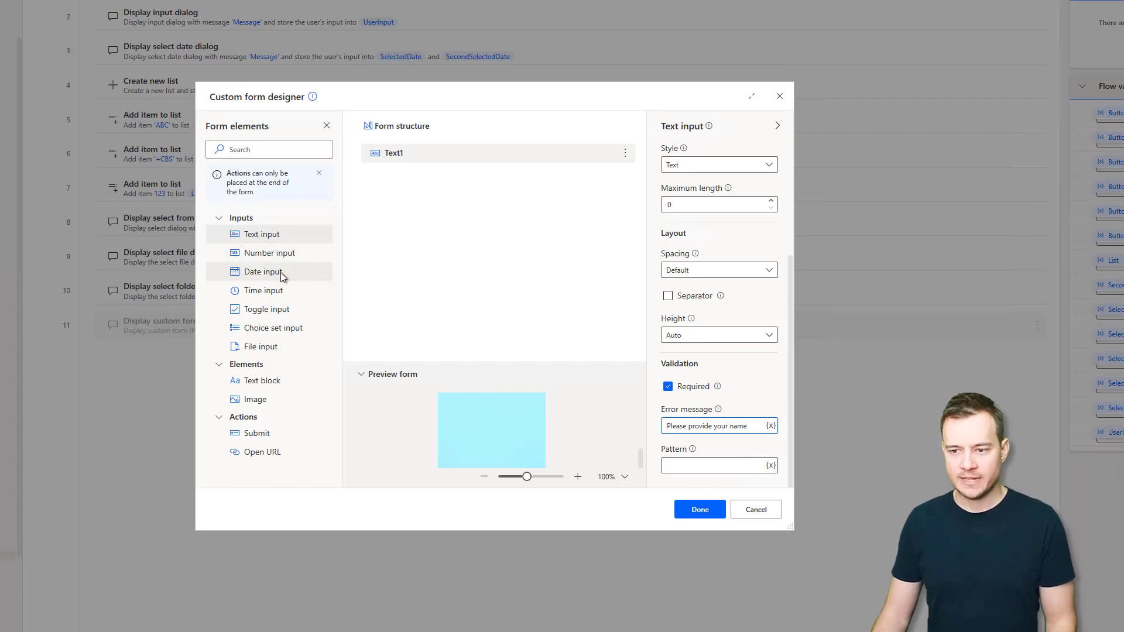
Add a date input below Text1 in the form structure and set its ID to DateFrom
{"action": "left_click_drag", "start_coordinate": [282, 276], "coordinate": [429, 189]}
{"action": "left_click_drag", "start_coordinate": [498, 210], "coordinate": [499, 212]}
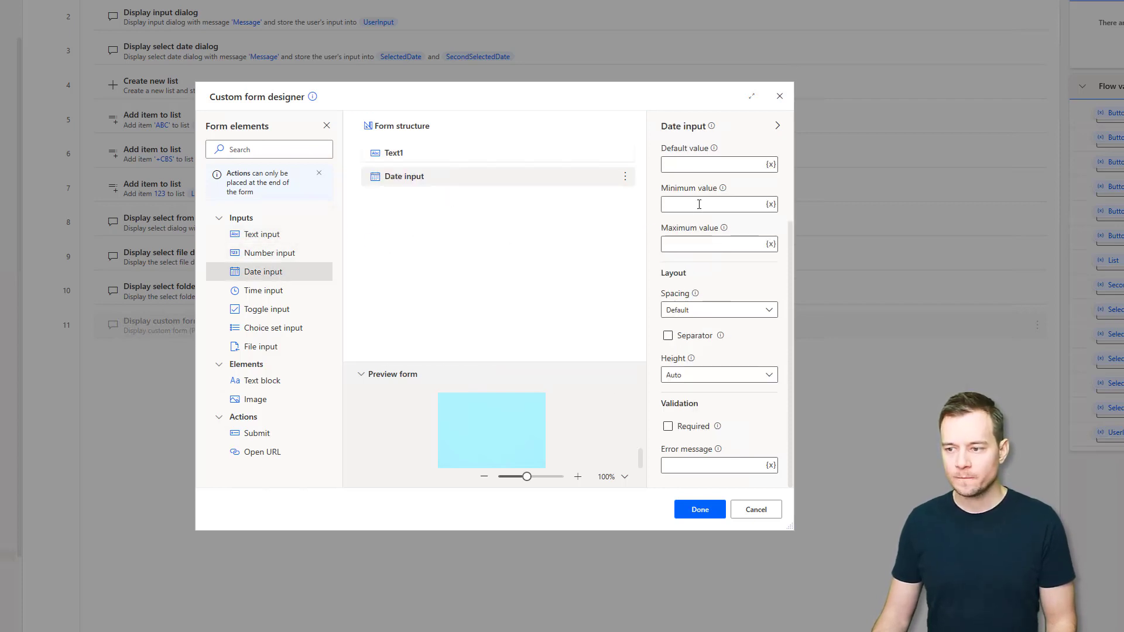
{"action": "scroll", "coordinate": [700, 186], "scroll_direction": "up", "scroll_amount": 3}
{"action": "left_click_drag", "start_coordinate": [713, 190], "coordinate": [654, 188]}
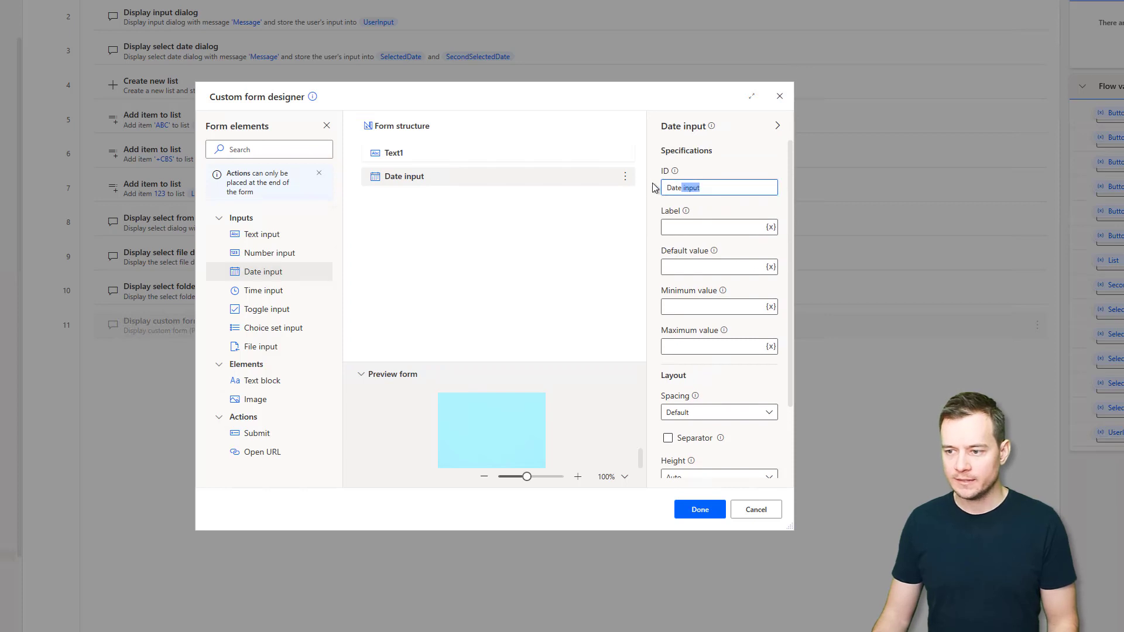
{"action": "type", "text": "DateFrom"}
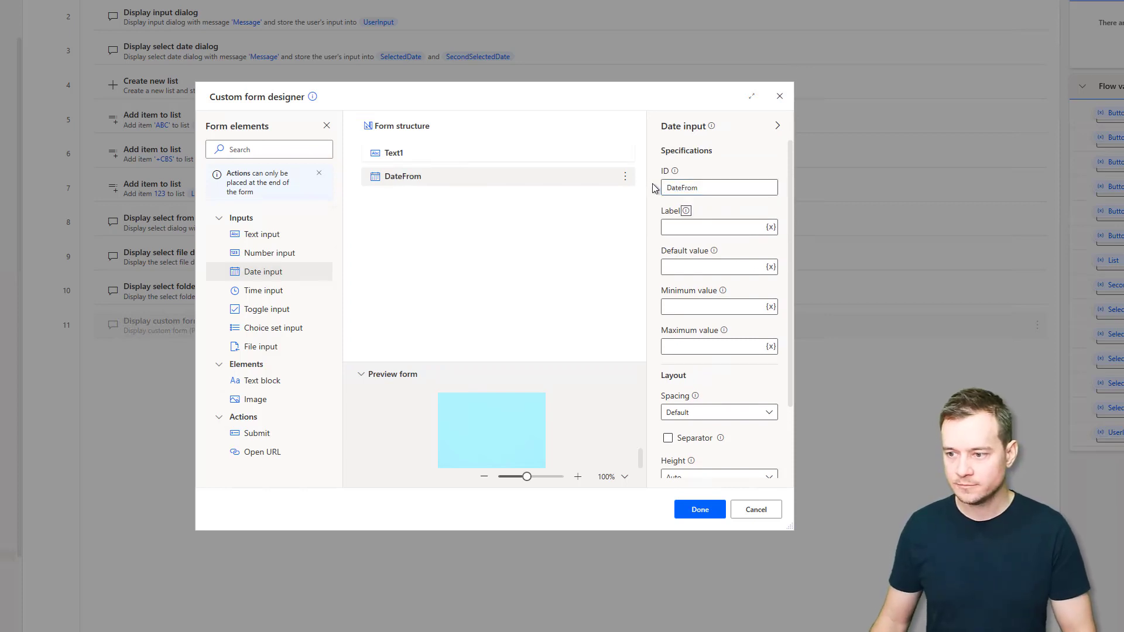
{"action": "key", "text": "Tab"}
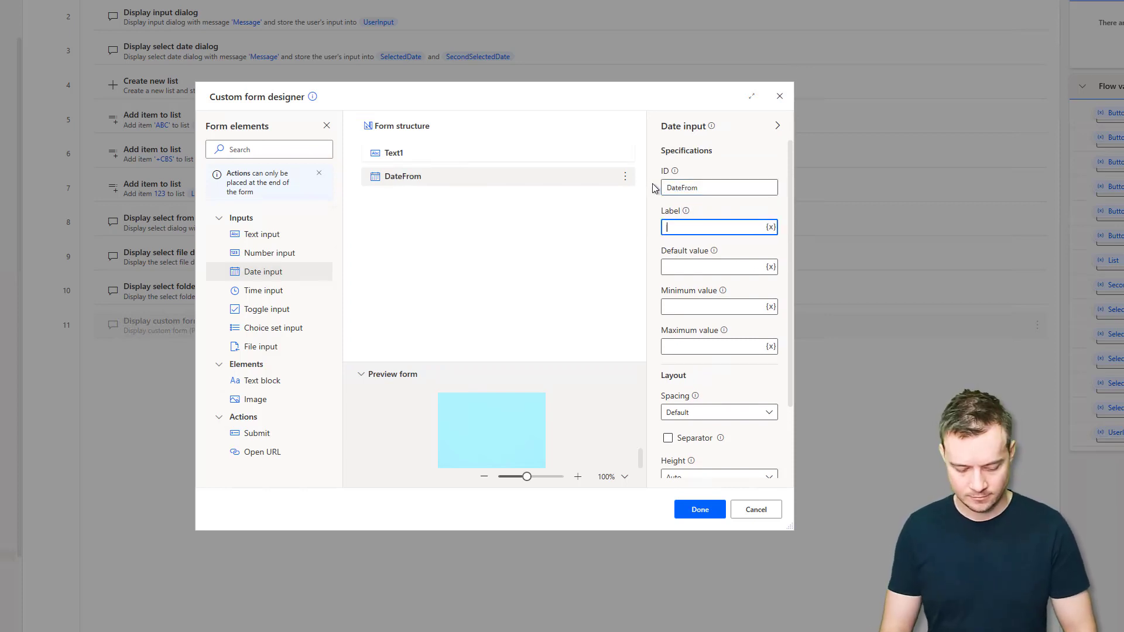
Label DateFrom "Date from" and add a second date input below it with ID DateTo and label "Date to"
{"action": "type", "text": "Date from"}
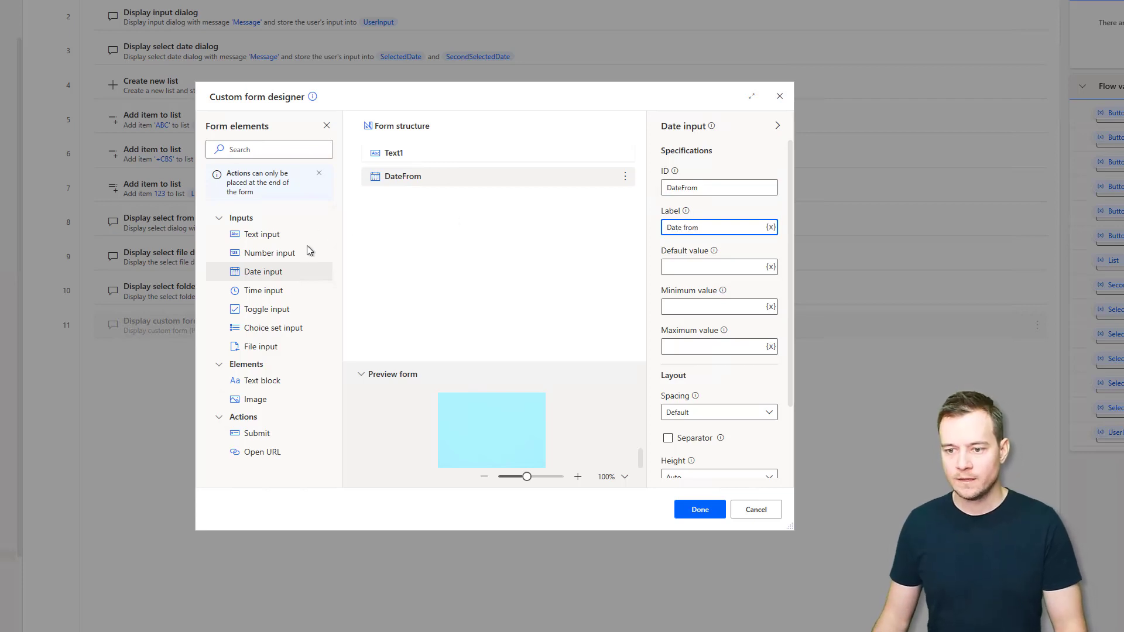
{"action": "left_click_drag", "start_coordinate": [341, 255], "coordinate": [432, 225]}
{"action": "left_click_drag", "start_coordinate": [708, 188], "coordinate": [681, 188]}
{"action": "type", "text": "To"}
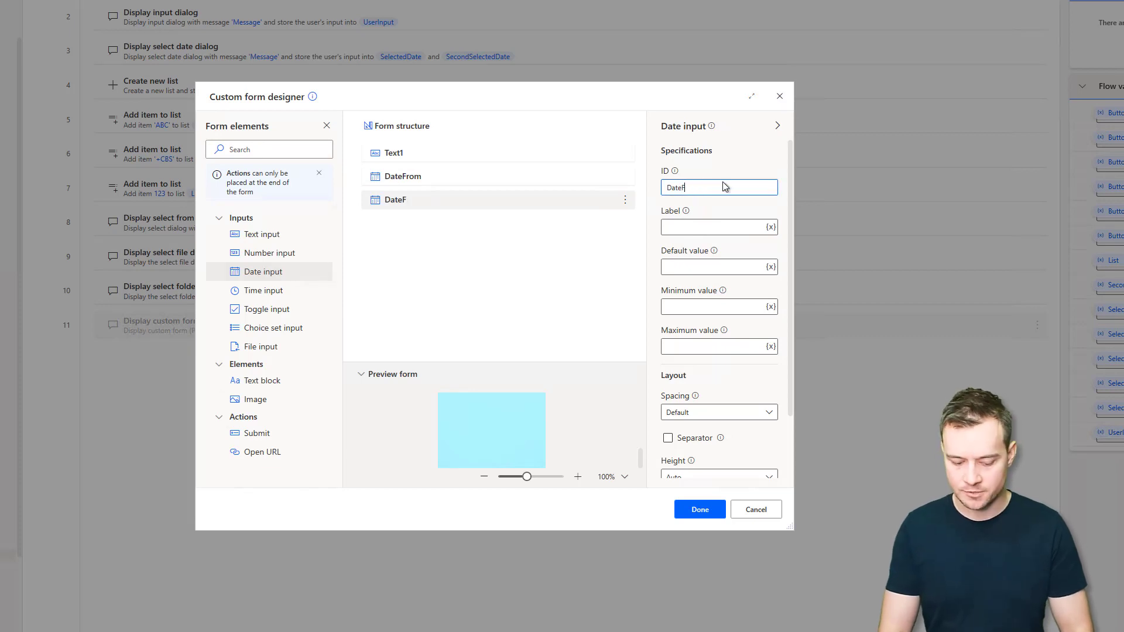
{"action": "key", "text": "Tab"}
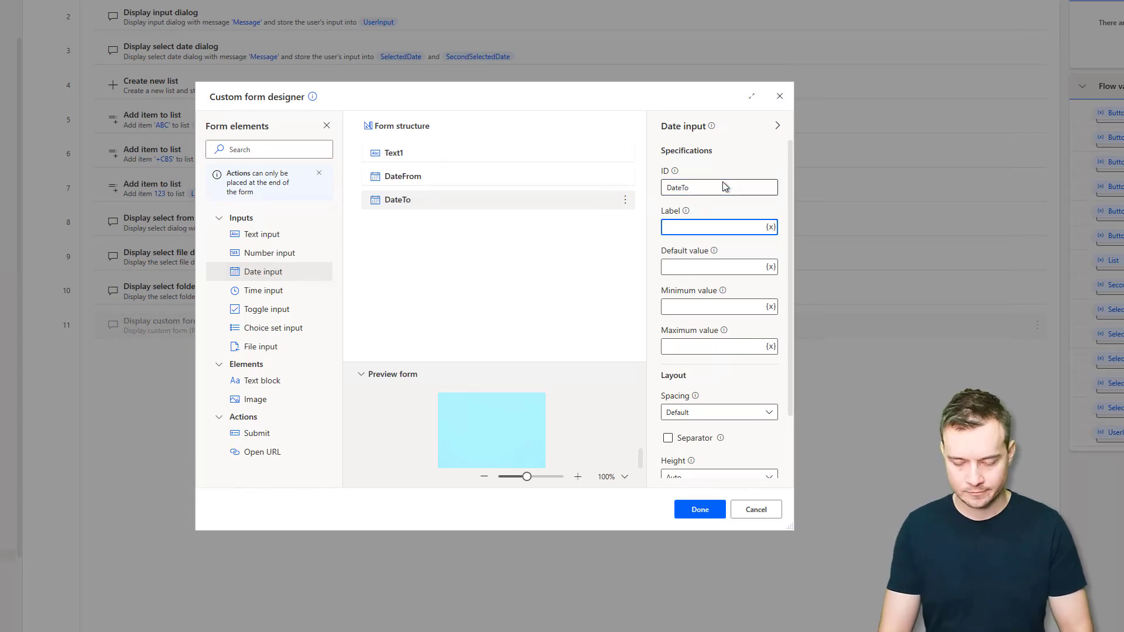
{"action": "type", "text": "Date to"}
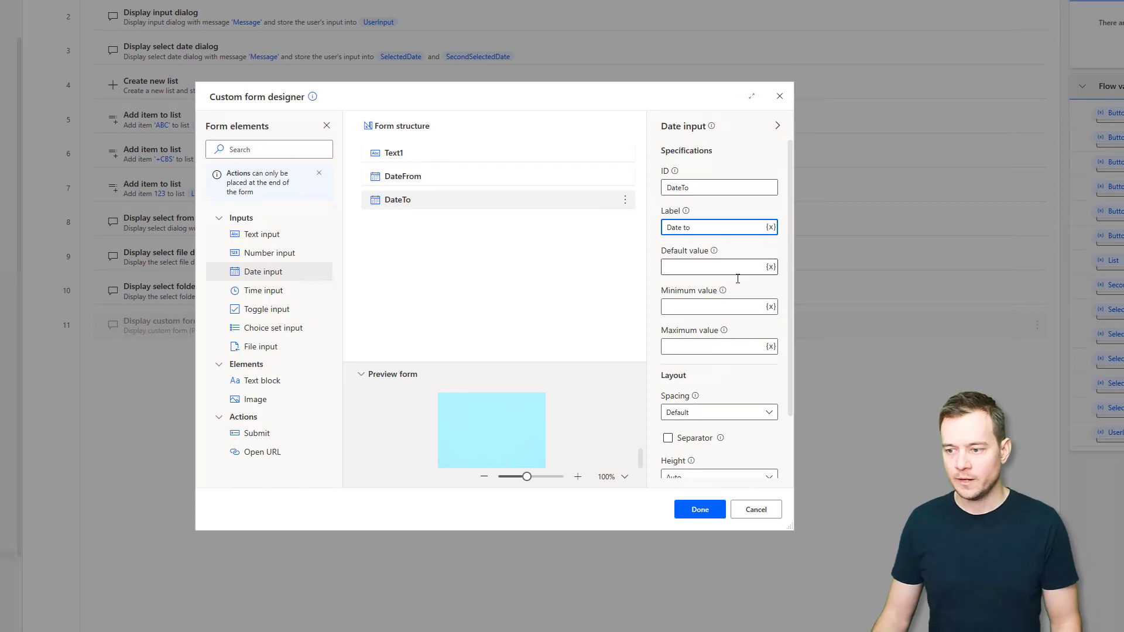
Make both the DateTo and DateFrom inputs required
{"action": "scroll", "coordinate": [739, 334], "scroll_direction": "down", "scroll_amount": 2}
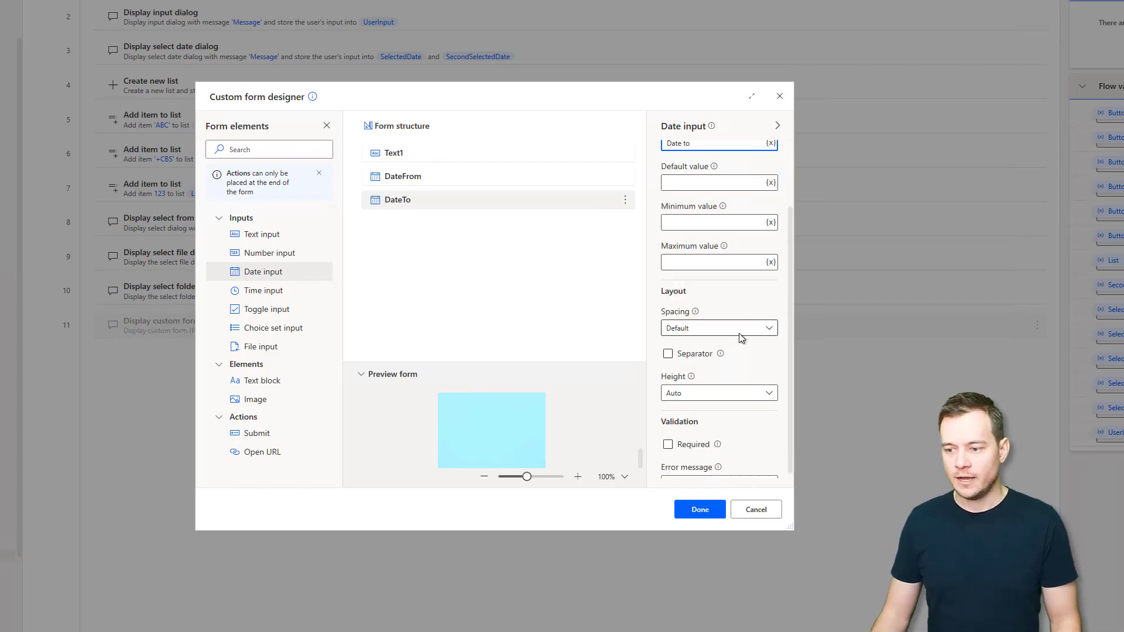
{"action": "left_click", "coordinate": [698, 444]}
{"action": "left_click", "coordinate": [462, 178]}
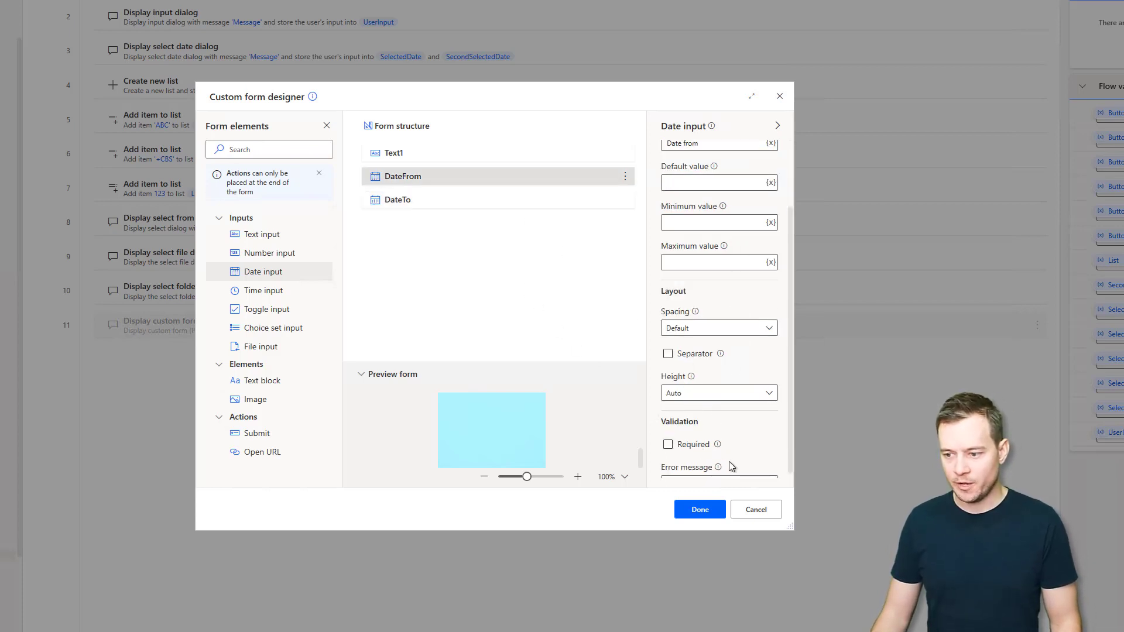
{"action": "left_click", "coordinate": [695, 447]}
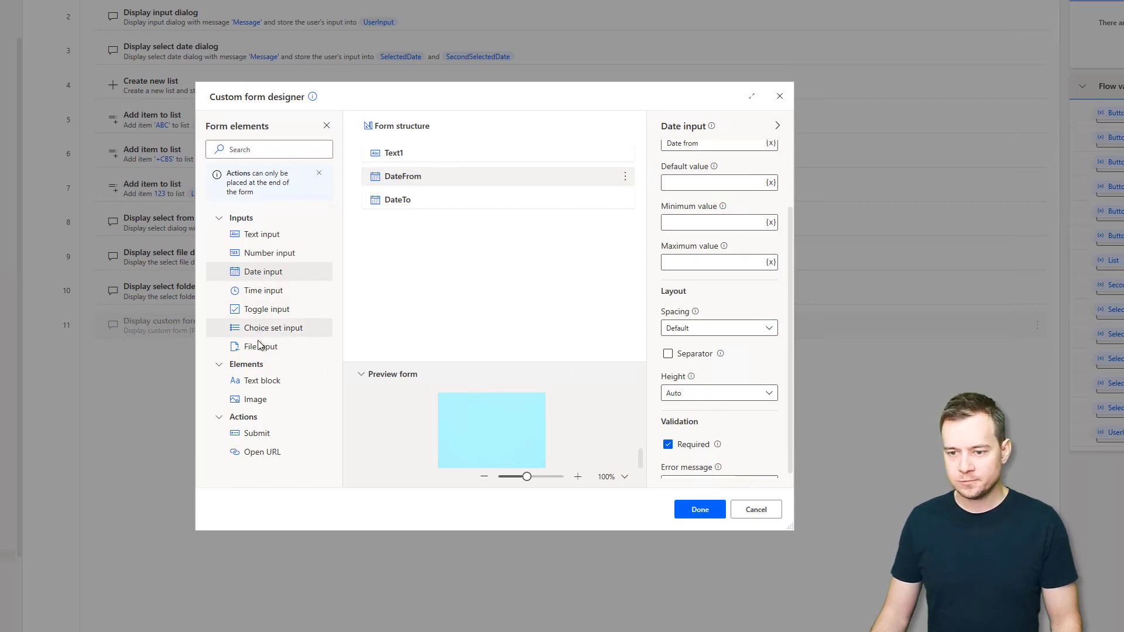
Add a file input below DateTo with ID Proof and the label "Proof of sickness"
{"action": "left_click_drag", "start_coordinate": [258, 352], "coordinate": [422, 234]}
{"action": "triple_click", "coordinate": [705, 166]}
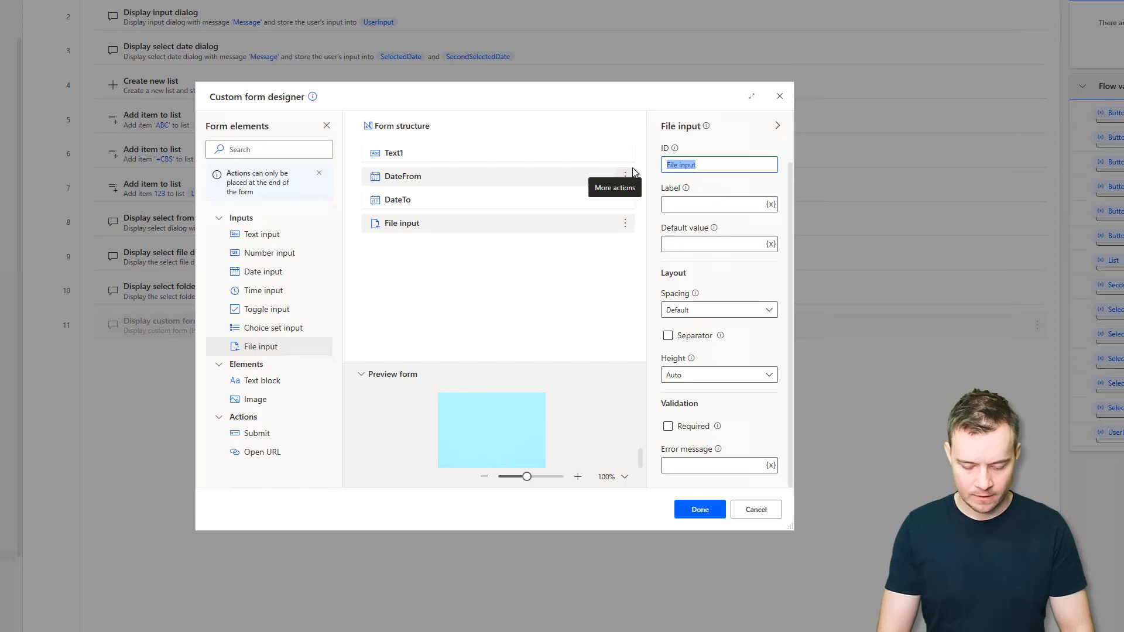
{"action": "type", "text": "Proof"}
{"action": "key", "text": "Tab"}
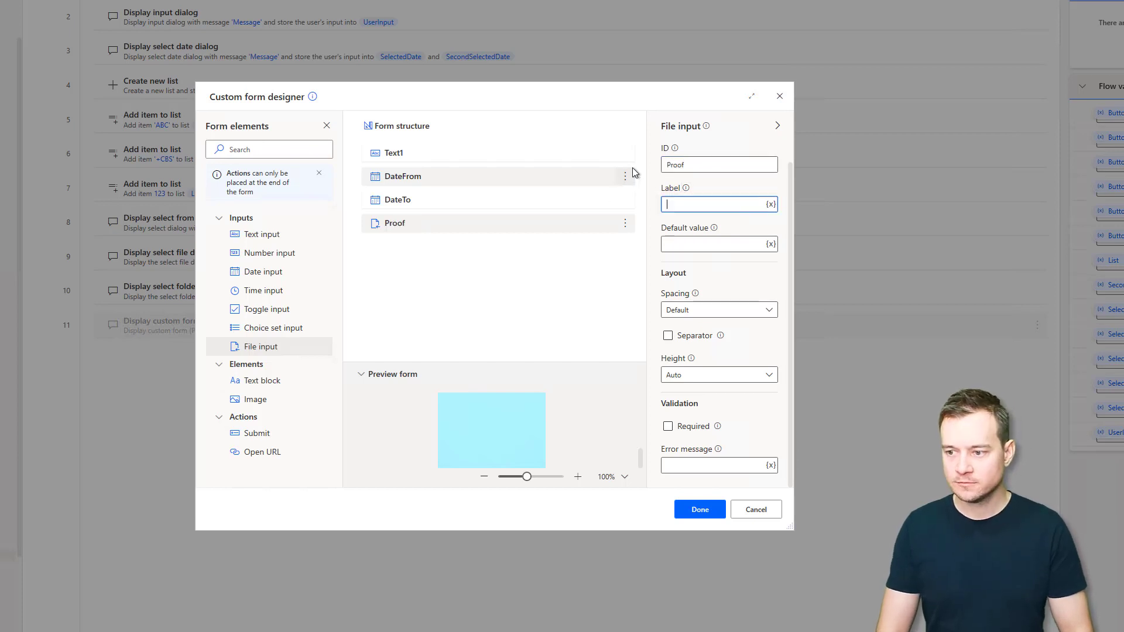
{"action": "type", "text": "Proo"}
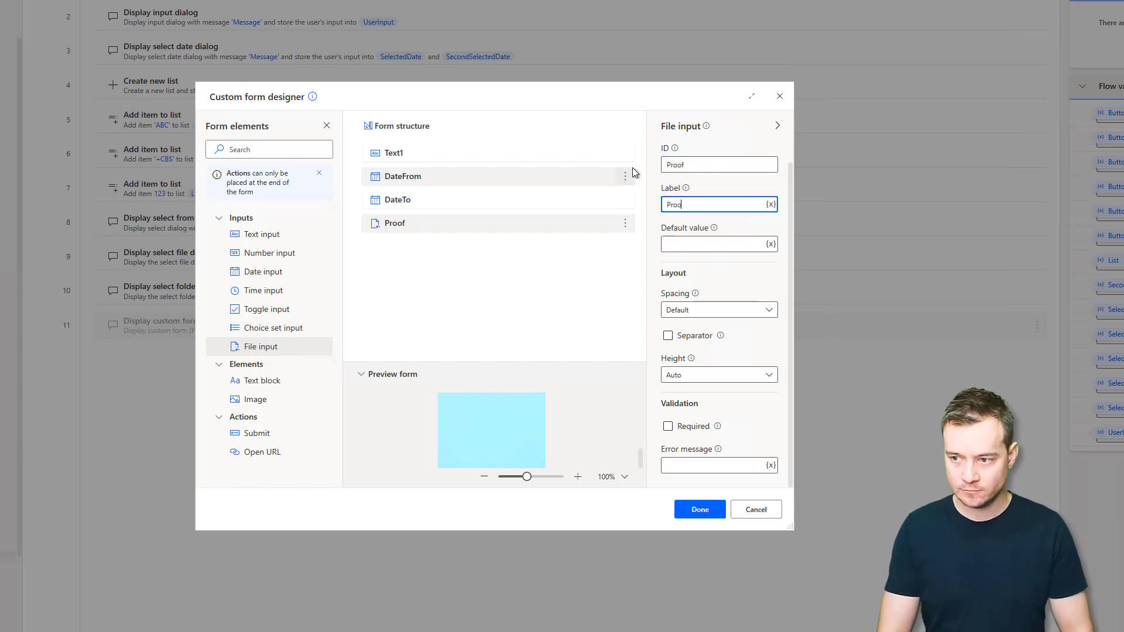
{"action": "type", "text": "f of sickness"}
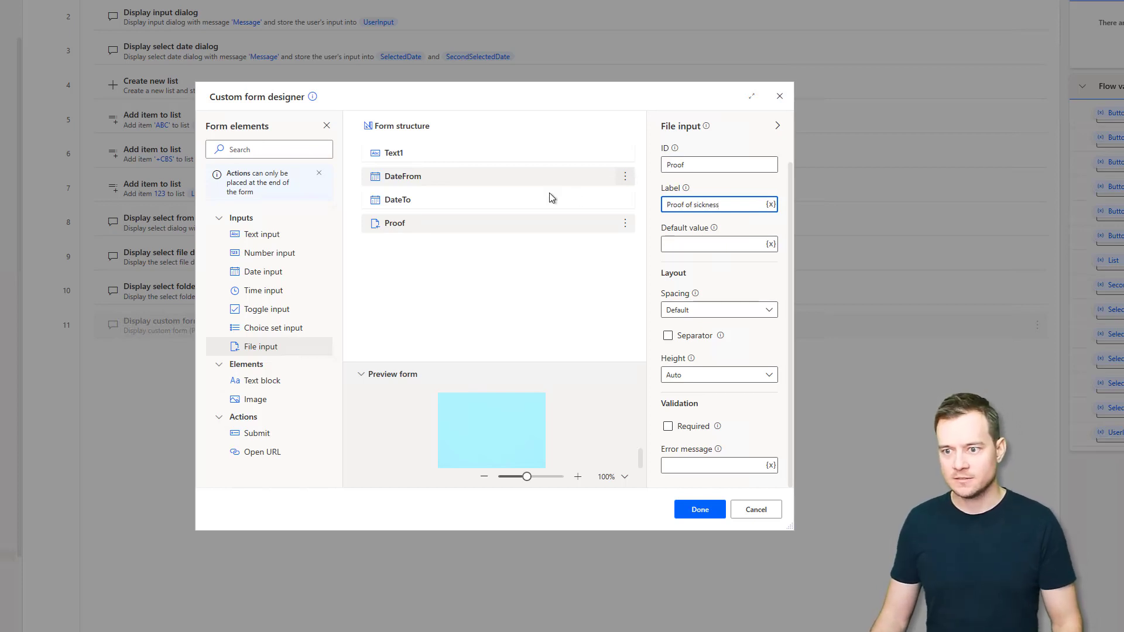
Set the custom form's title to "Request for sick leave"
{"action": "left_click", "coordinate": [472, 266]}
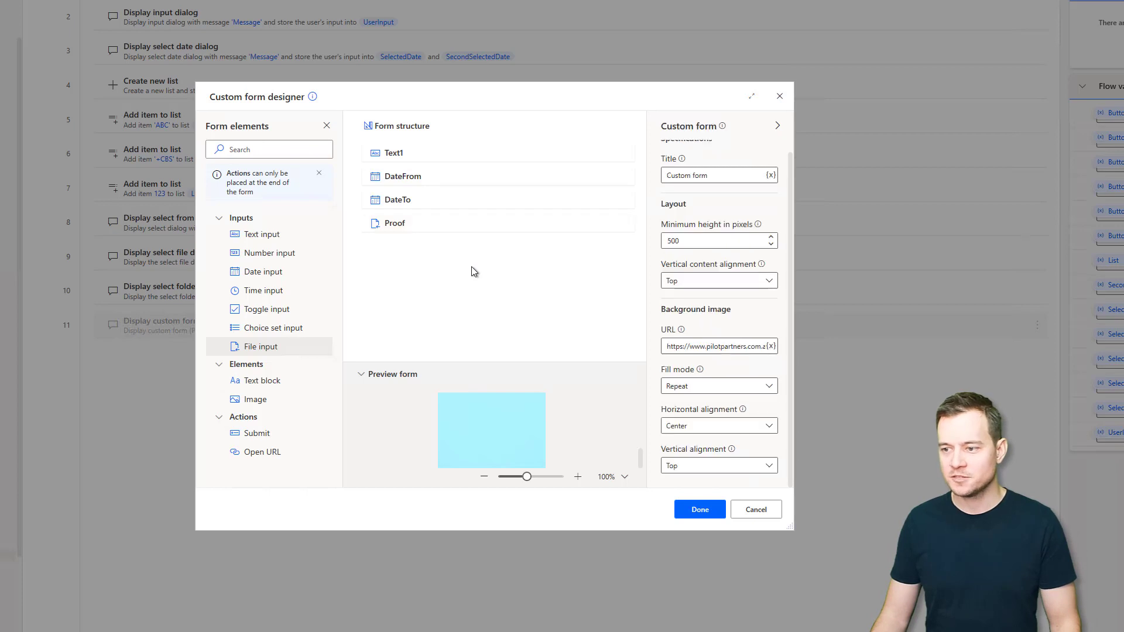
{"action": "triple_click", "coordinate": [732, 185]}
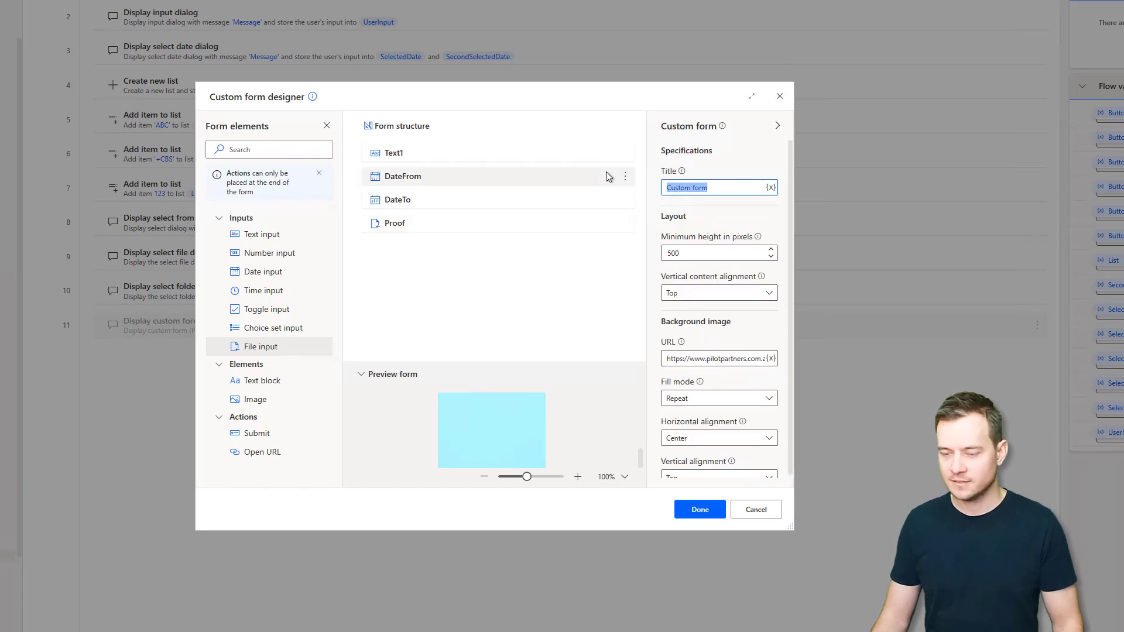
{"action": "type", "text": "Request "}
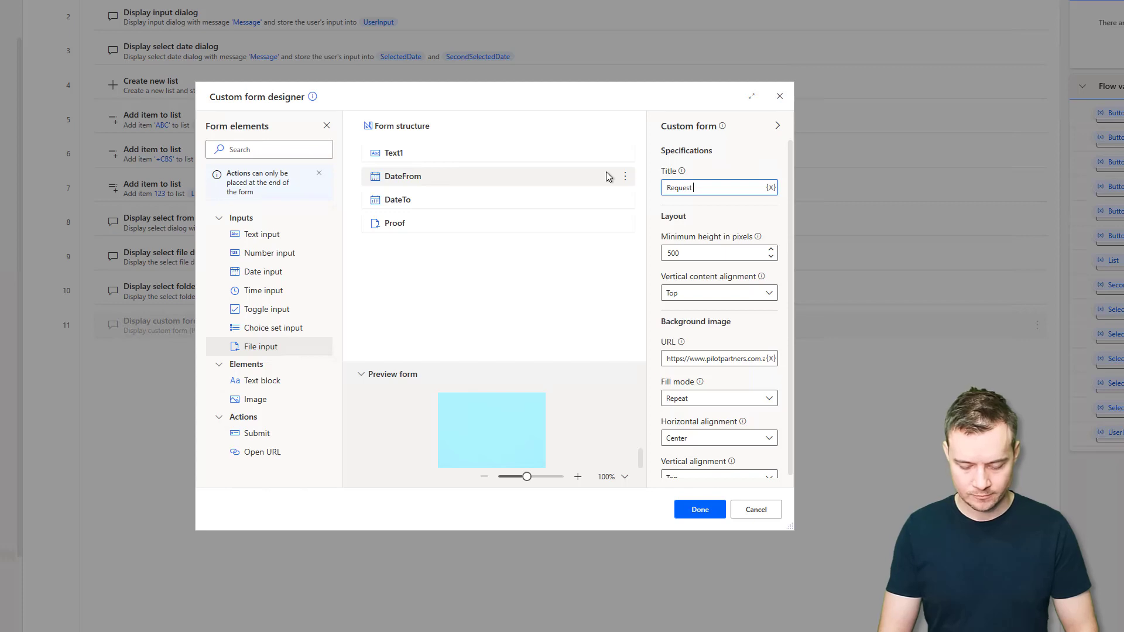
{"action": "type", "text": "for sick"}
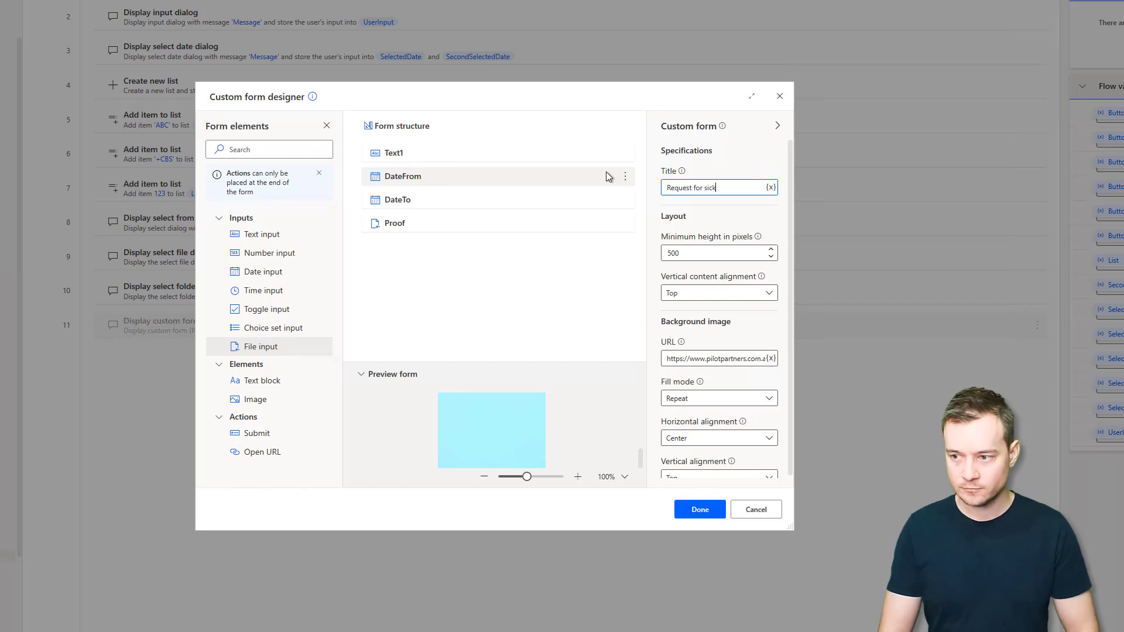
{"action": "type", "text": " leave"}
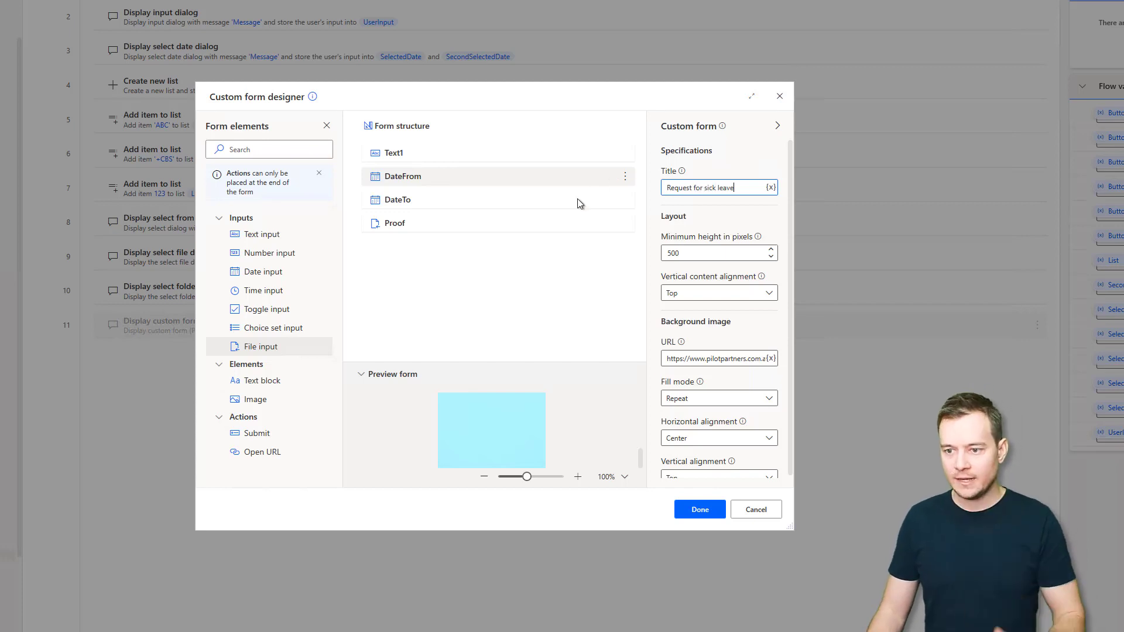
Reload the form preview and examine the layout of all the added inputs
{"action": "left_click", "coordinate": [375, 377]}
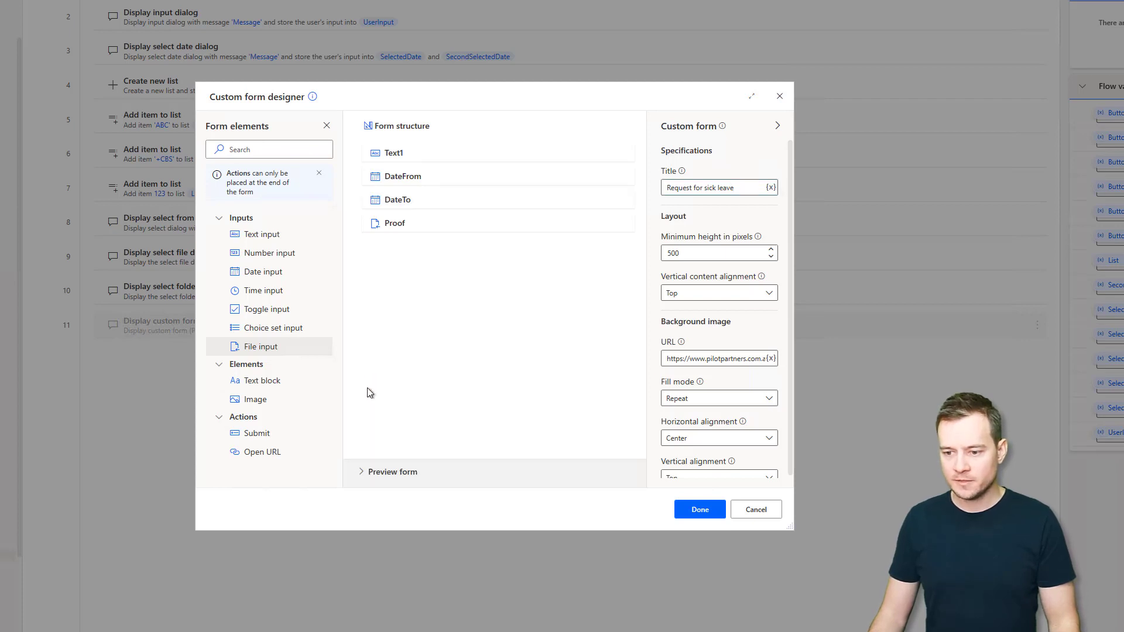
{"action": "left_click", "coordinate": [370, 473]}
{"action": "scroll", "coordinate": [557, 436], "scroll_direction": "up", "scroll_amount": 5}
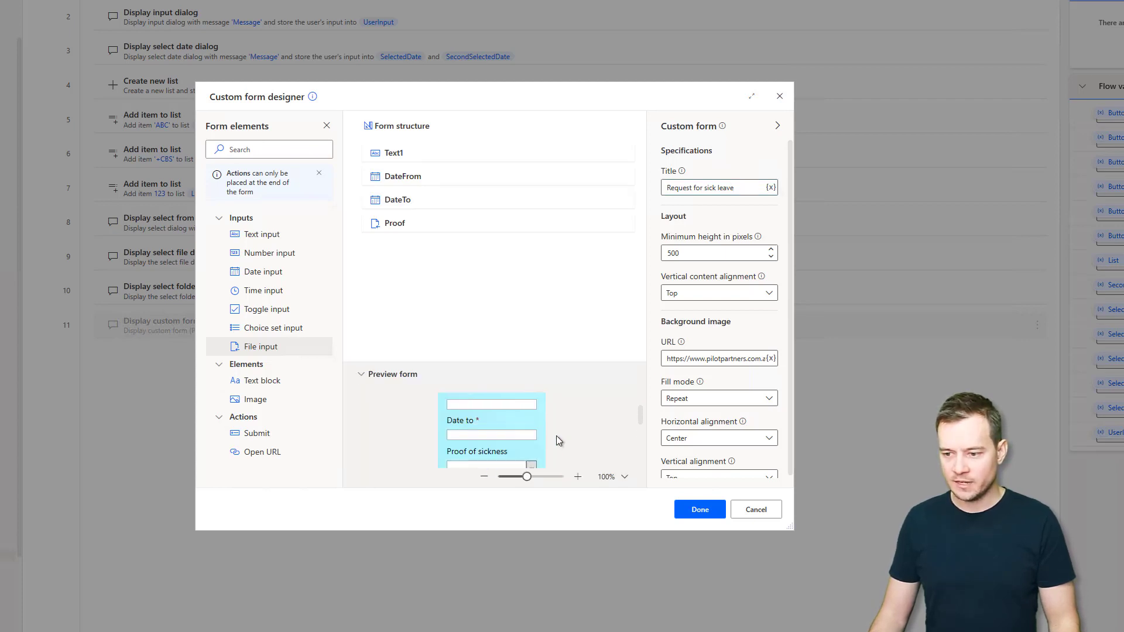
{"action": "scroll", "coordinate": [641, 406], "scroll_direction": "down", "scroll_amount": 3}
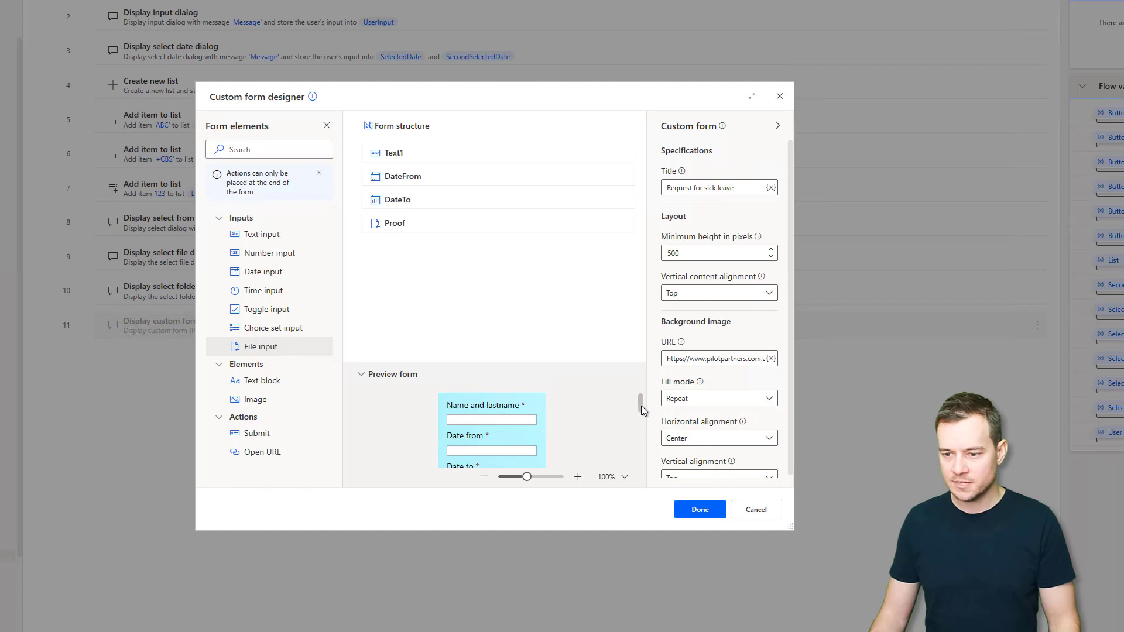
{"action": "scroll", "coordinate": [641, 405], "scroll_direction": "up", "scroll_amount": 3}
{"action": "scroll", "coordinate": [642, 405], "scroll_direction": "down", "scroll_amount": 4}
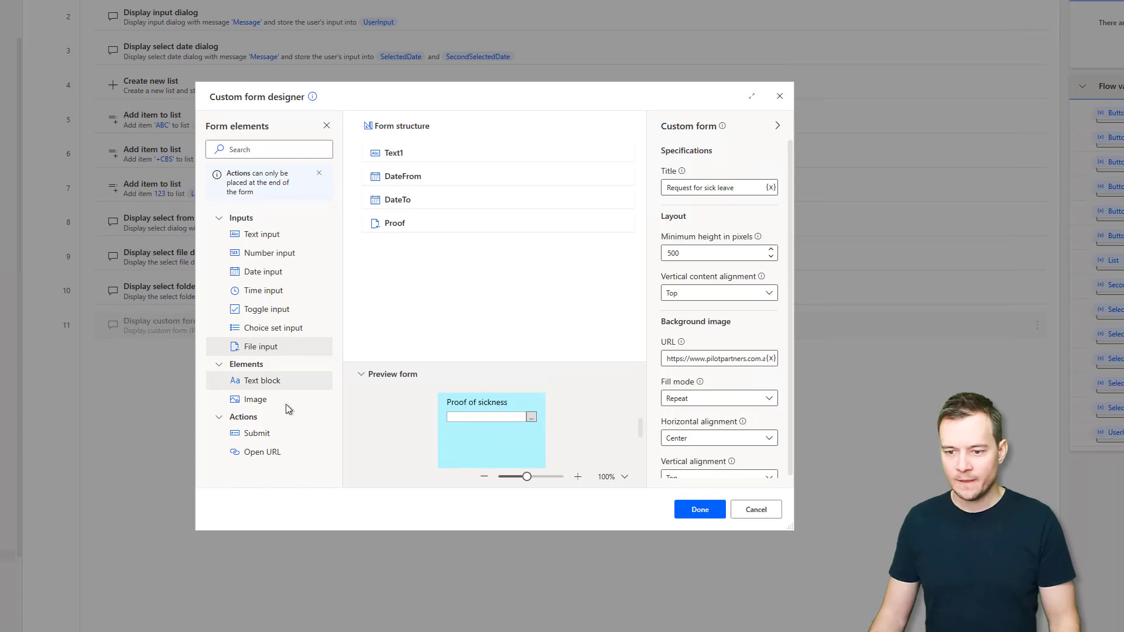
Add an image element above Text1 in the form structure and copy the doc.png image's address from the Edge browser
{"action": "left_click_drag", "start_coordinate": [271, 402], "coordinate": [445, 148]}
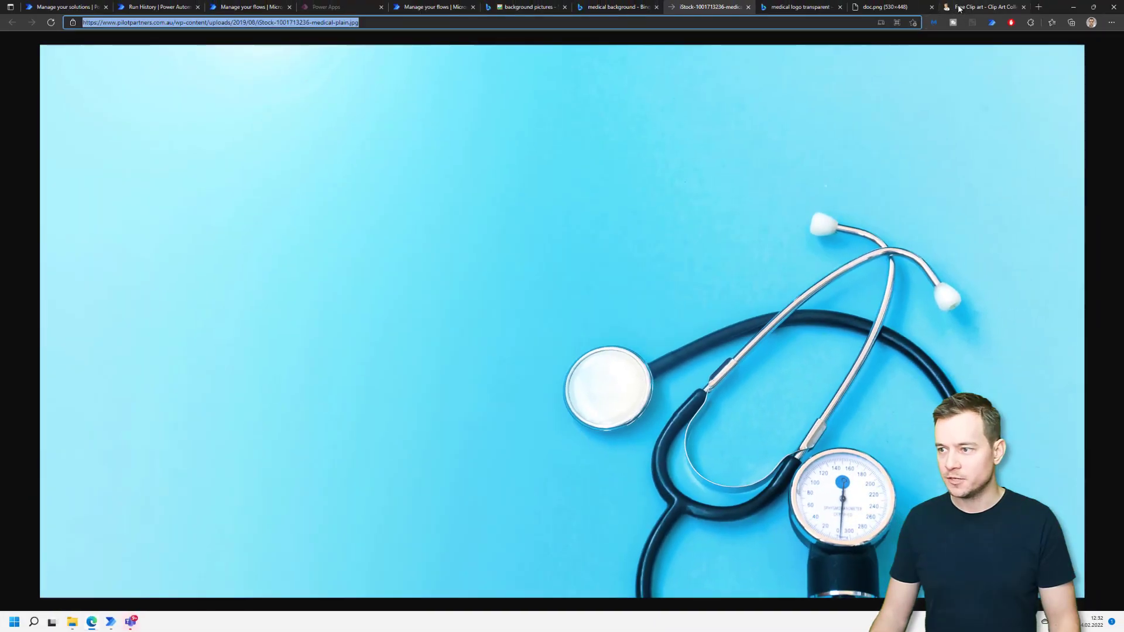
{"action": "left_click", "coordinate": [959, 9]}
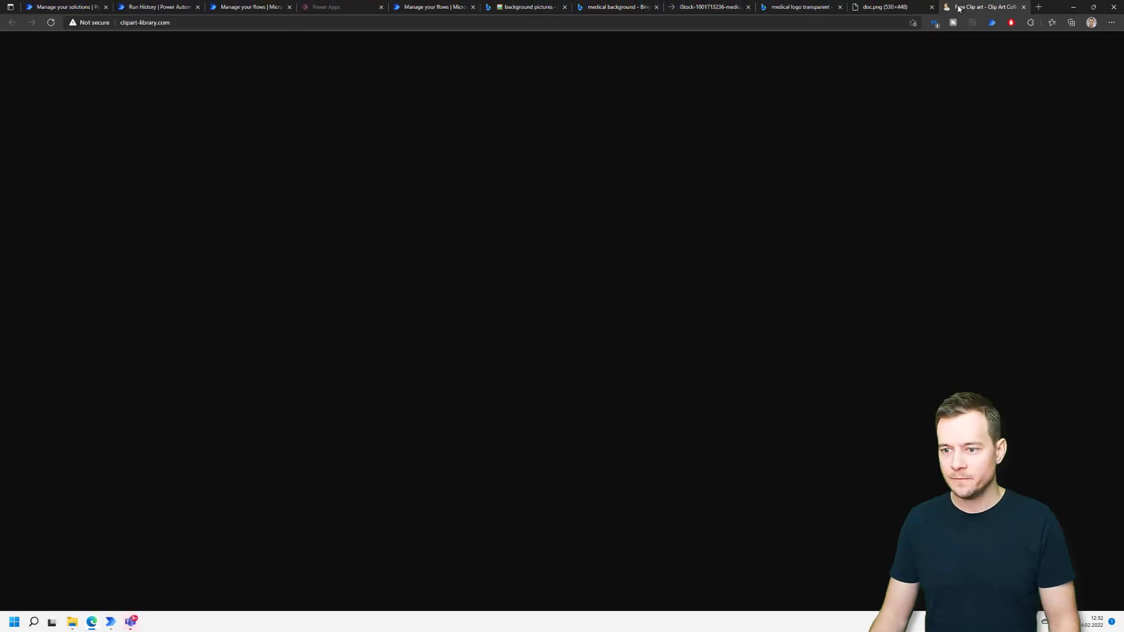
{"action": "left_click", "coordinate": [894, 8]}
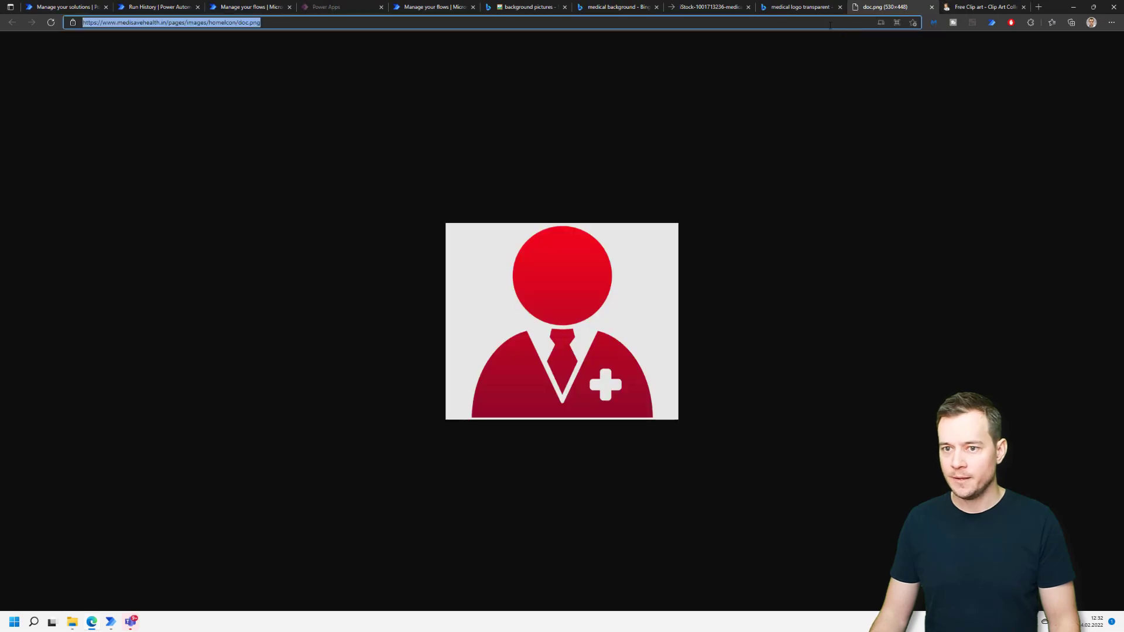
{"action": "left_click", "coordinate": [830, 25]}
{"action": "key", "text": "ctrl+a"}
{"action": "key", "text": "ctrl+Tab"}
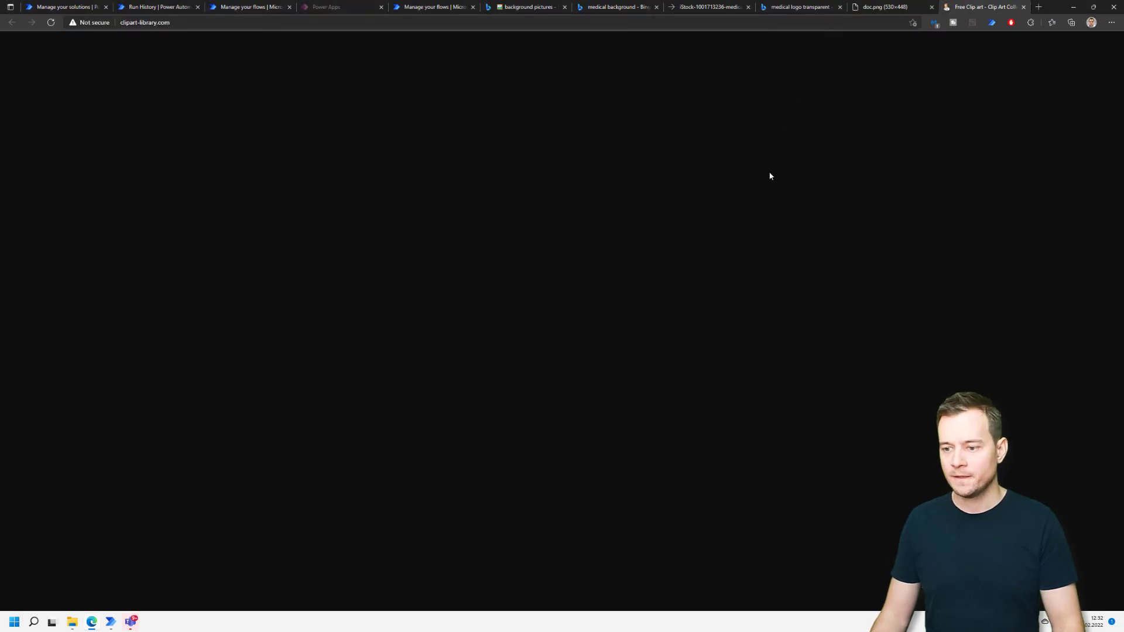
Switch back to the Power Automate form designer and set the image's URL to the copied doc.png address
{"action": "key", "text": "alt+Tab"}
{"action": "key", "text": "Tab"}
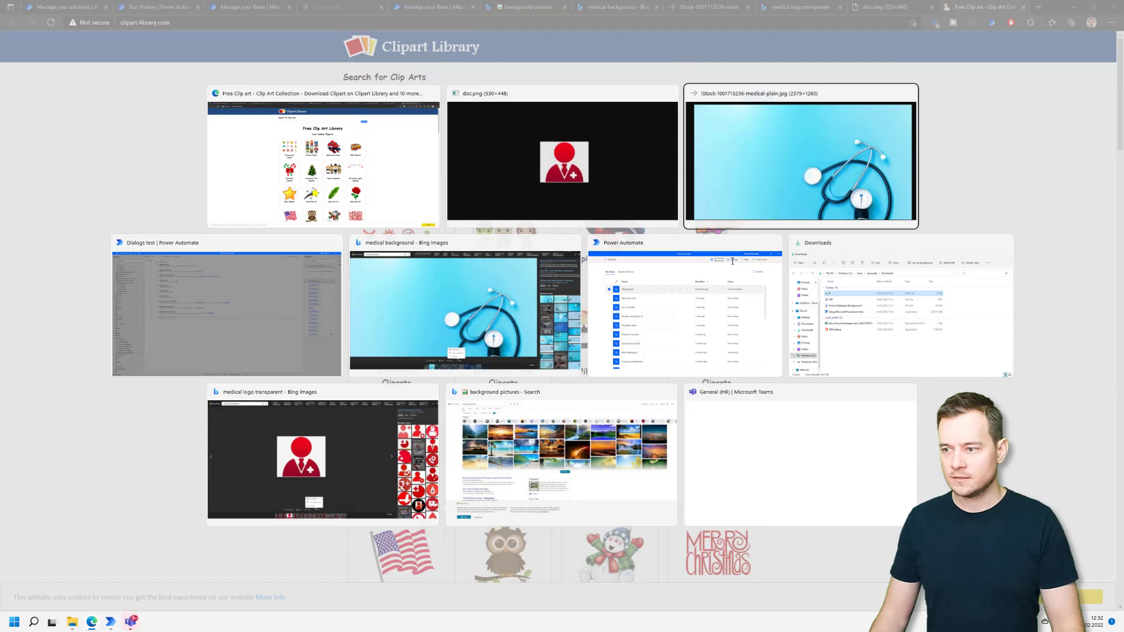
{"action": "key", "text": "Tab"}
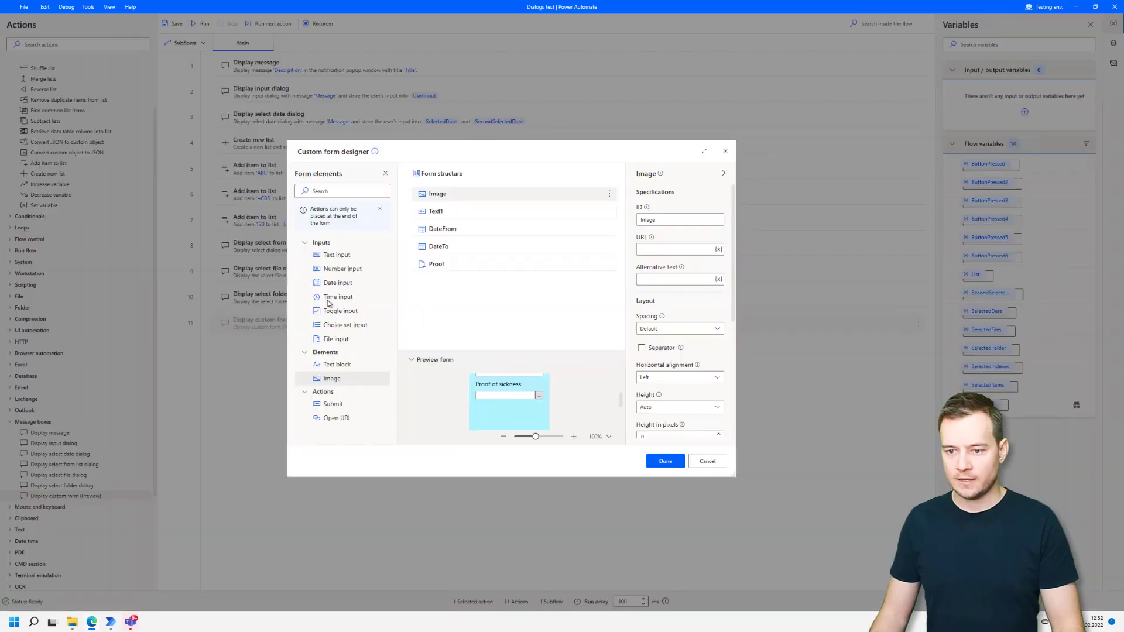
{"action": "left_click", "coordinate": [665, 250]}
{"action": "type", "text": "/images/homeicon/doc.png"}
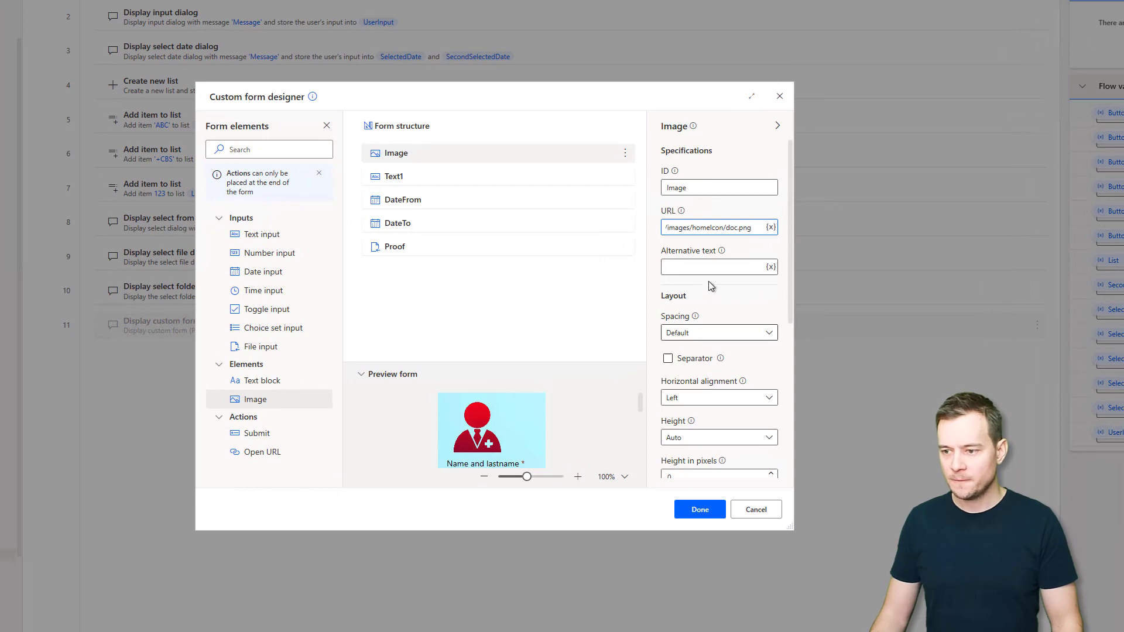
Give the image Small spacing, a separator and Center horizontal alignment
{"action": "left_click", "coordinate": [701, 334]}
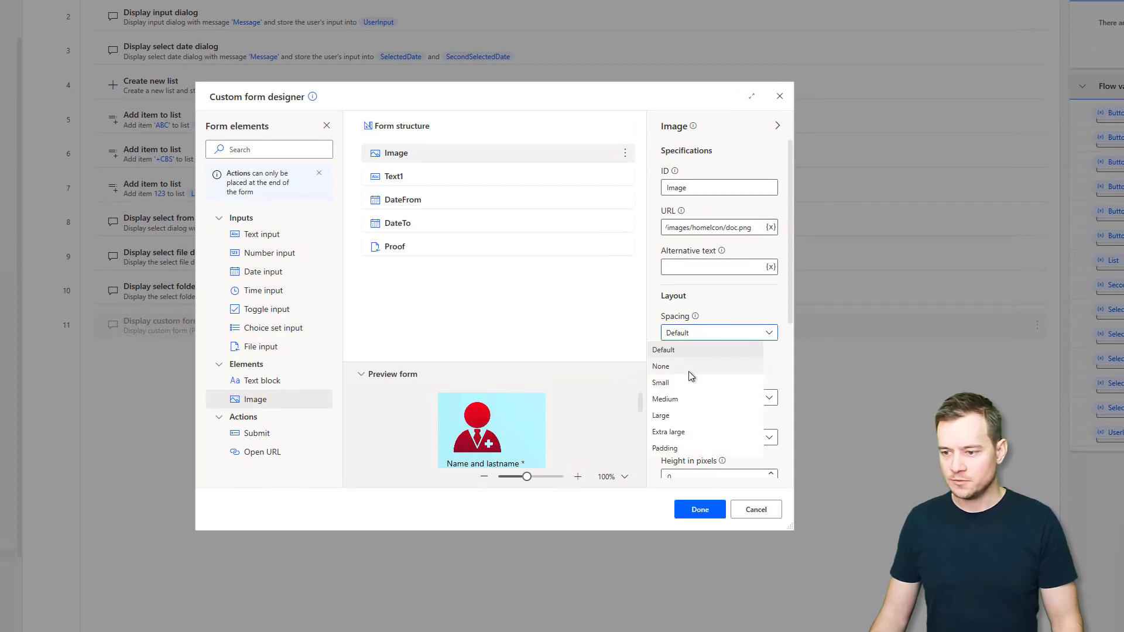
{"action": "left_click", "coordinate": [667, 382]}
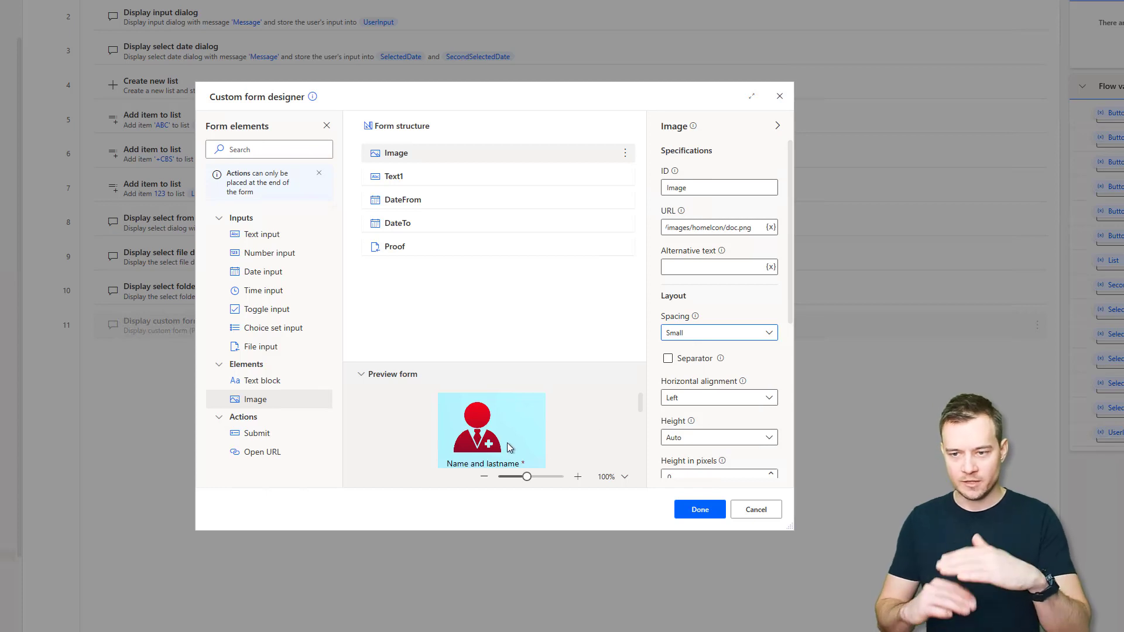
{"action": "left_click", "coordinate": [697, 361]}
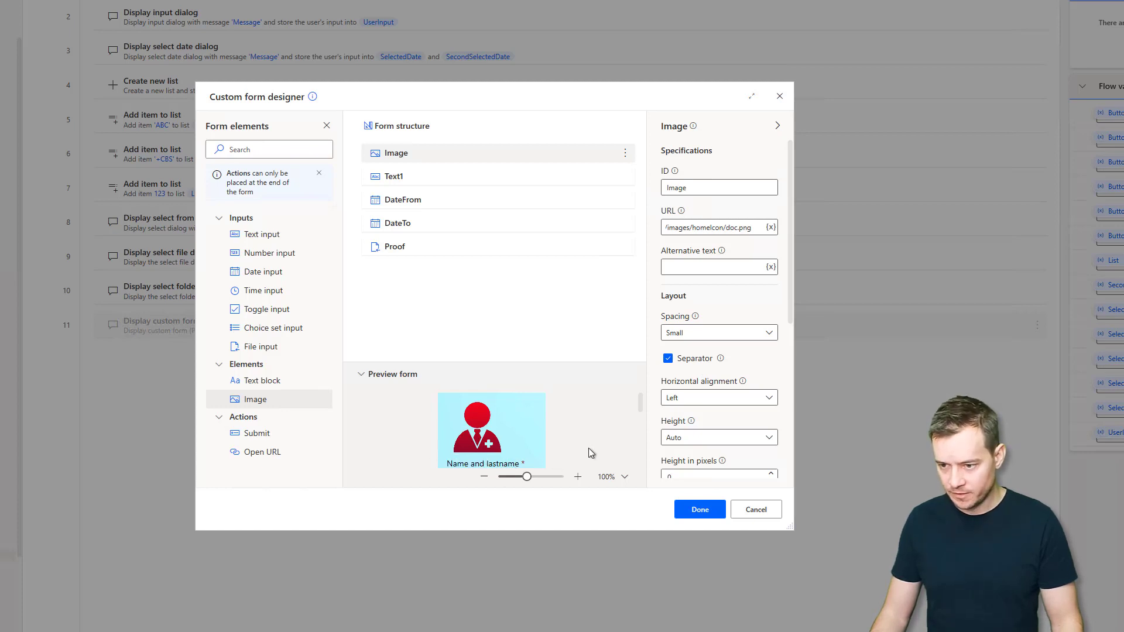
{"action": "left_click", "coordinate": [724, 404]}
{"action": "left_click", "coordinate": [697, 444]}
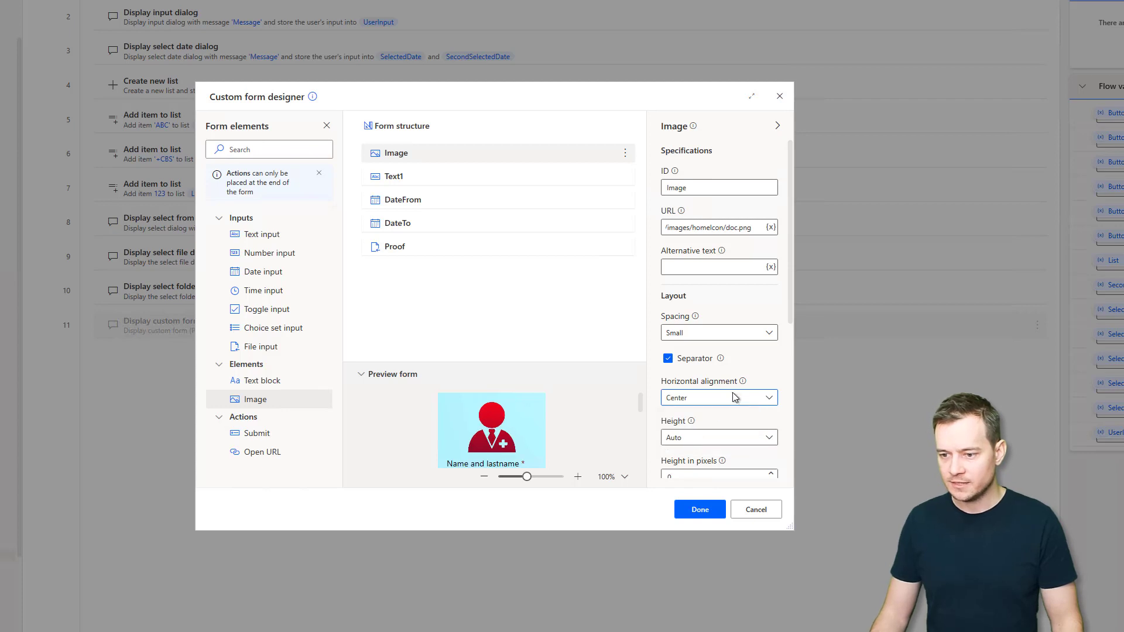
Set the image's height mode to Pixels
{"action": "scroll", "coordinate": [720, 422], "scroll_direction": "down", "scroll_amount": 1}
{"action": "left_click", "coordinate": [718, 411]}
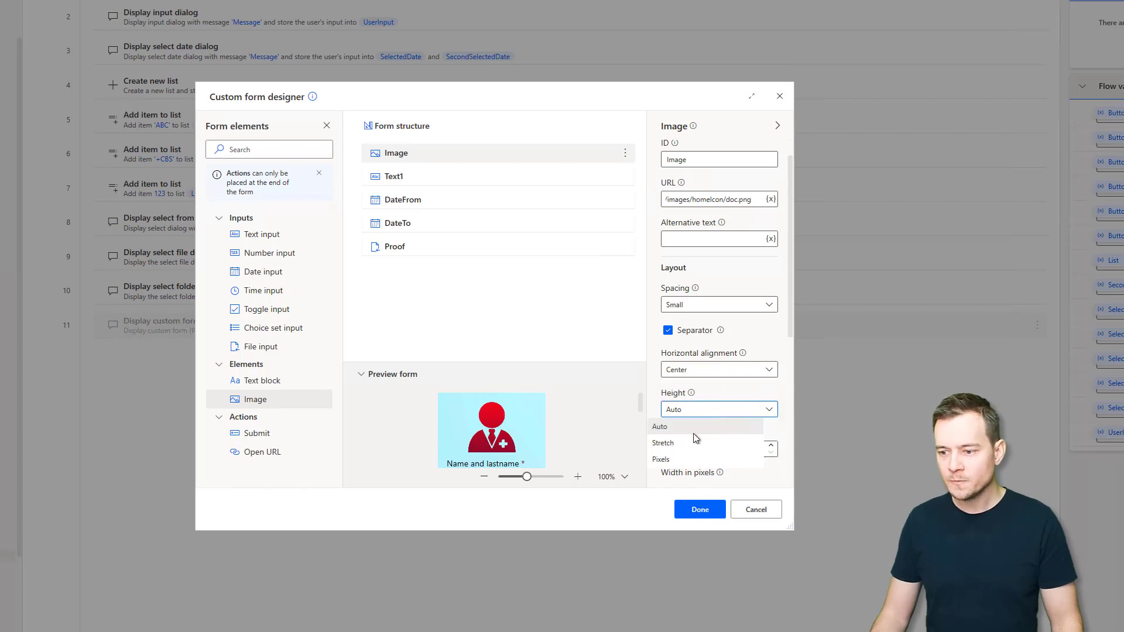
{"action": "left_click", "coordinate": [722, 424]}
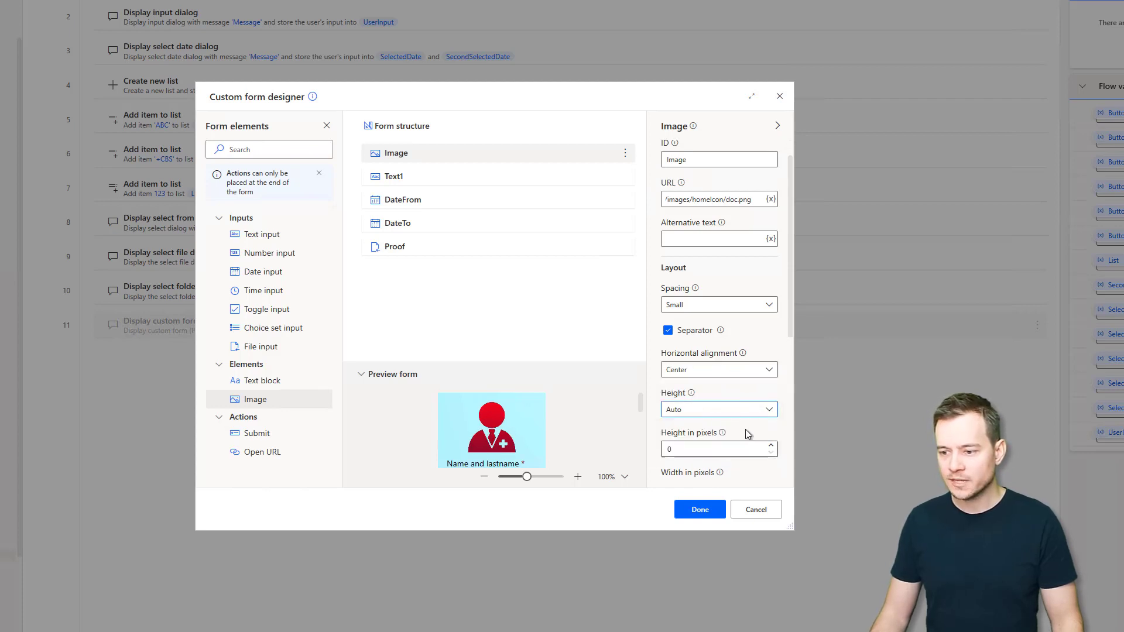
{"action": "left_click", "coordinate": [719, 414]}
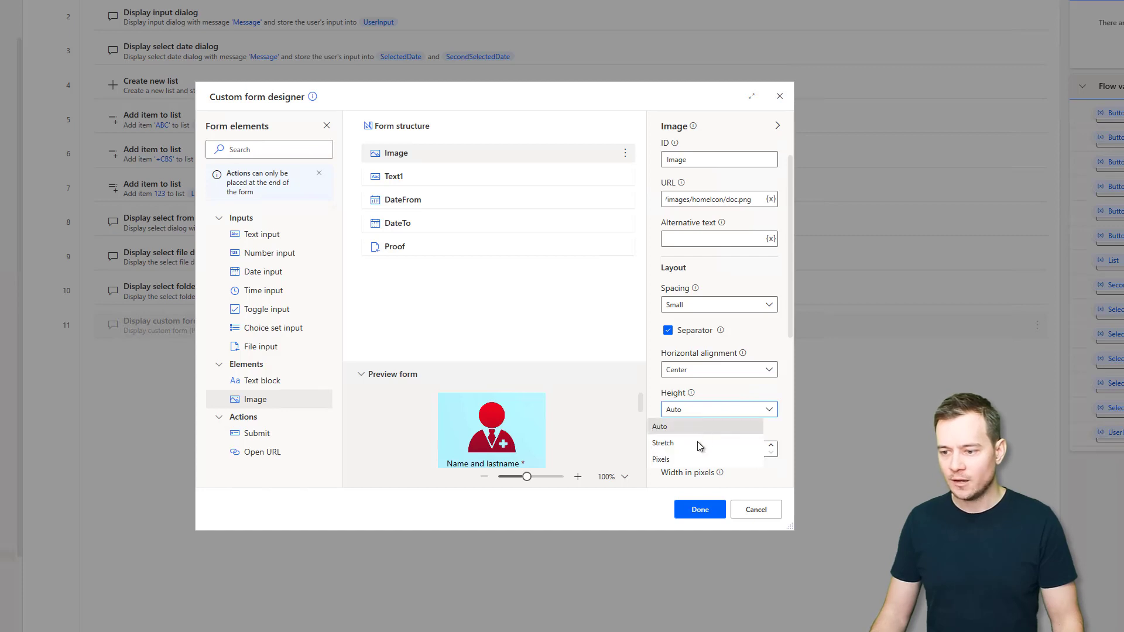
{"action": "left_click", "coordinate": [689, 463]}
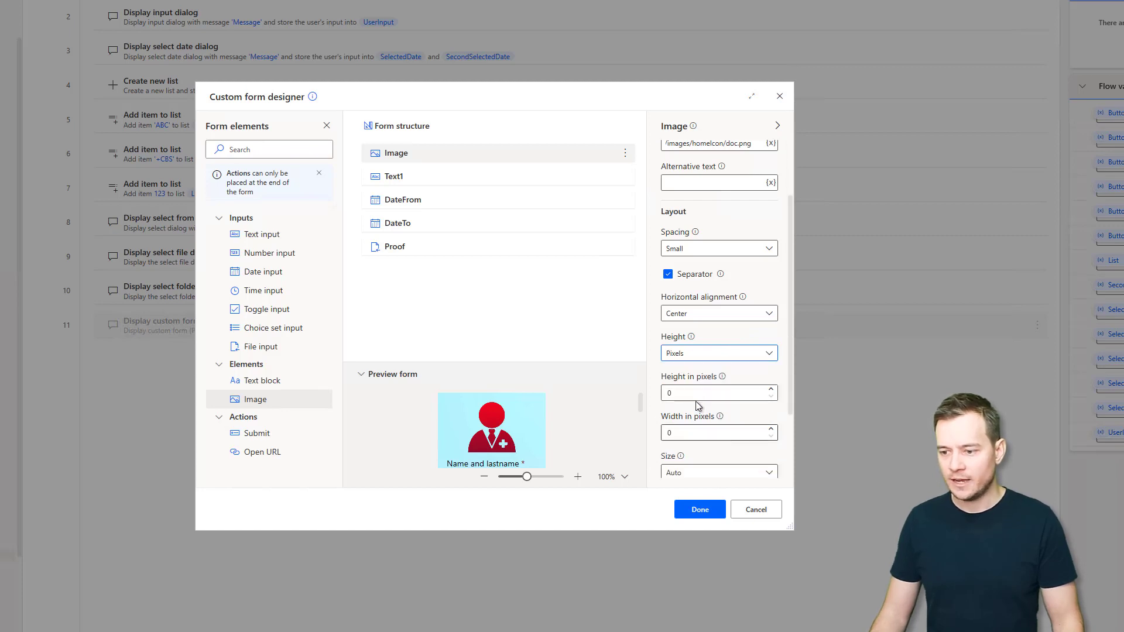
Set the image's height to 100 pixels
{"action": "scroll", "coordinate": [690, 395], "scroll_direction": "down", "scroll_amount": 2}
{"action": "key", "text": "ctrl+a"}
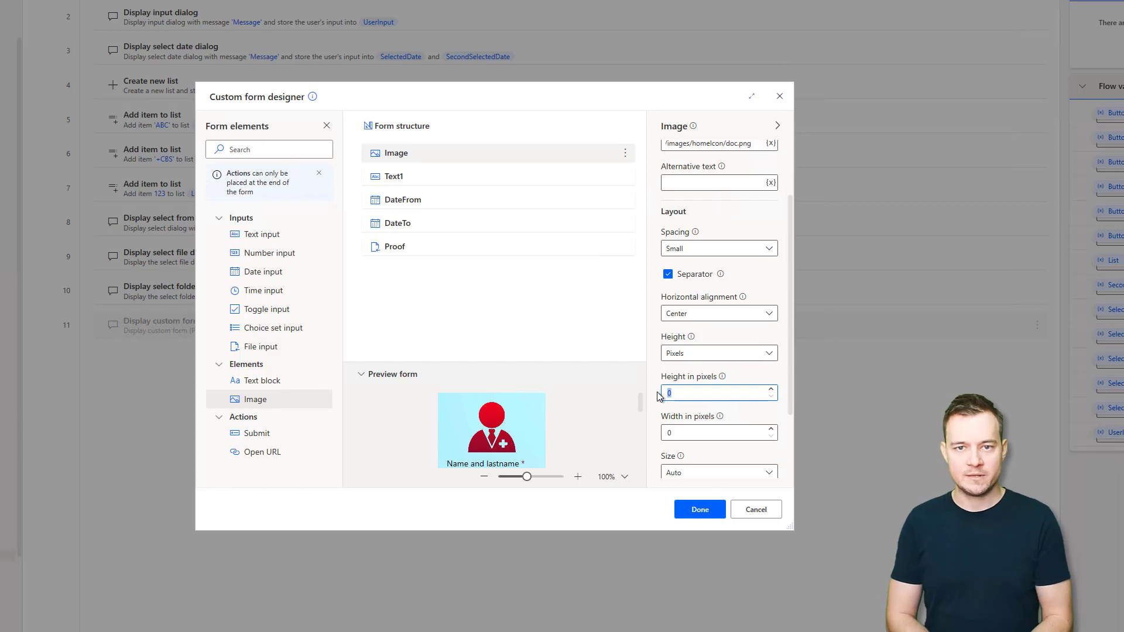
{"action": "type", "text": "100"}
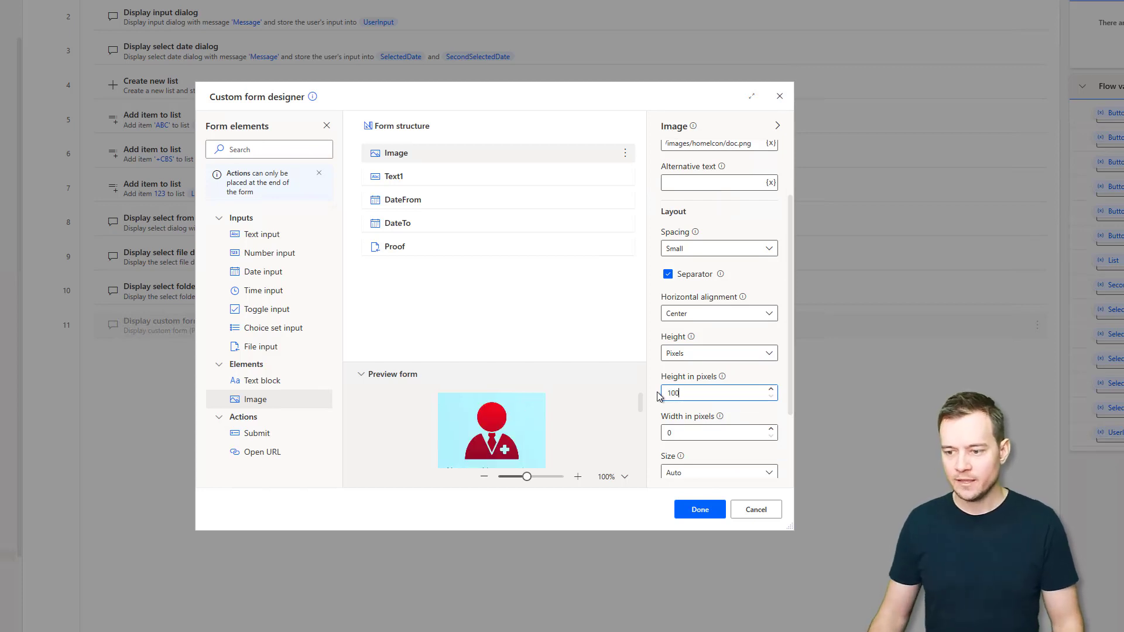
{"action": "scroll", "coordinate": [713, 426], "scroll_direction": "down", "scroll_amount": 1}
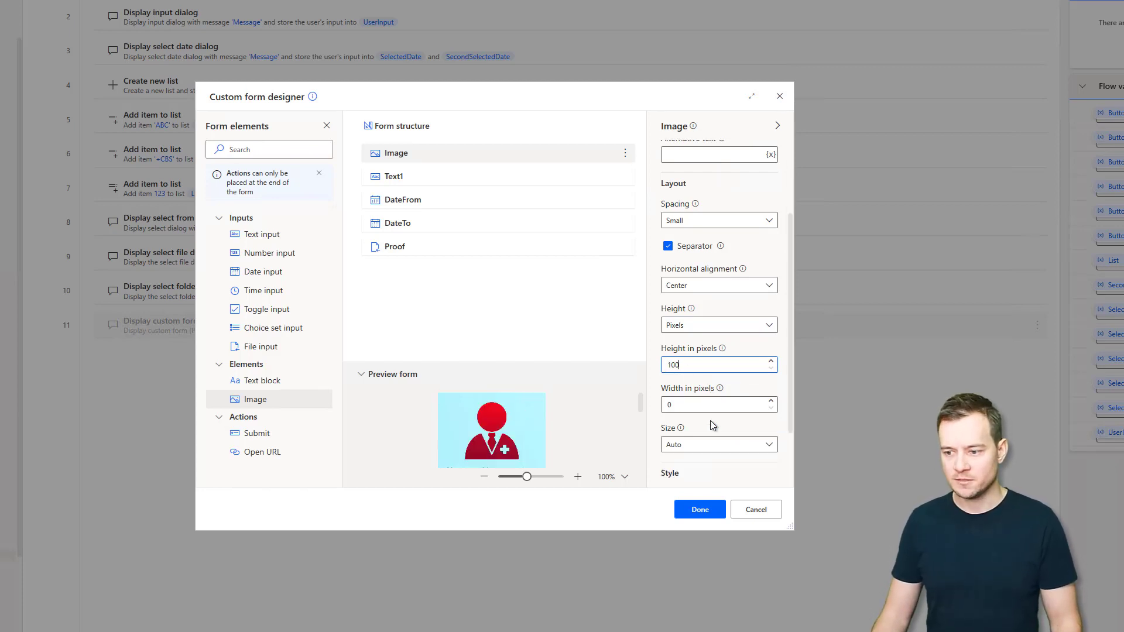
{"action": "scroll", "coordinate": [741, 404], "scroll_direction": "down", "scroll_amount": 1}
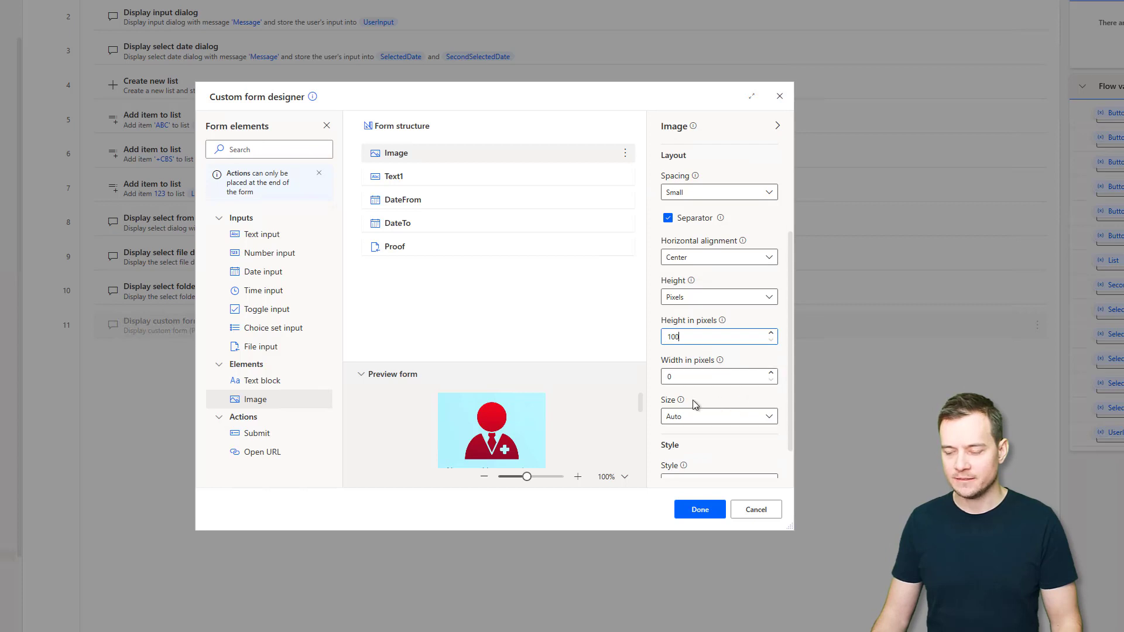
{"action": "scroll", "coordinate": [735, 446], "scroll_direction": "down", "scroll_amount": 2}
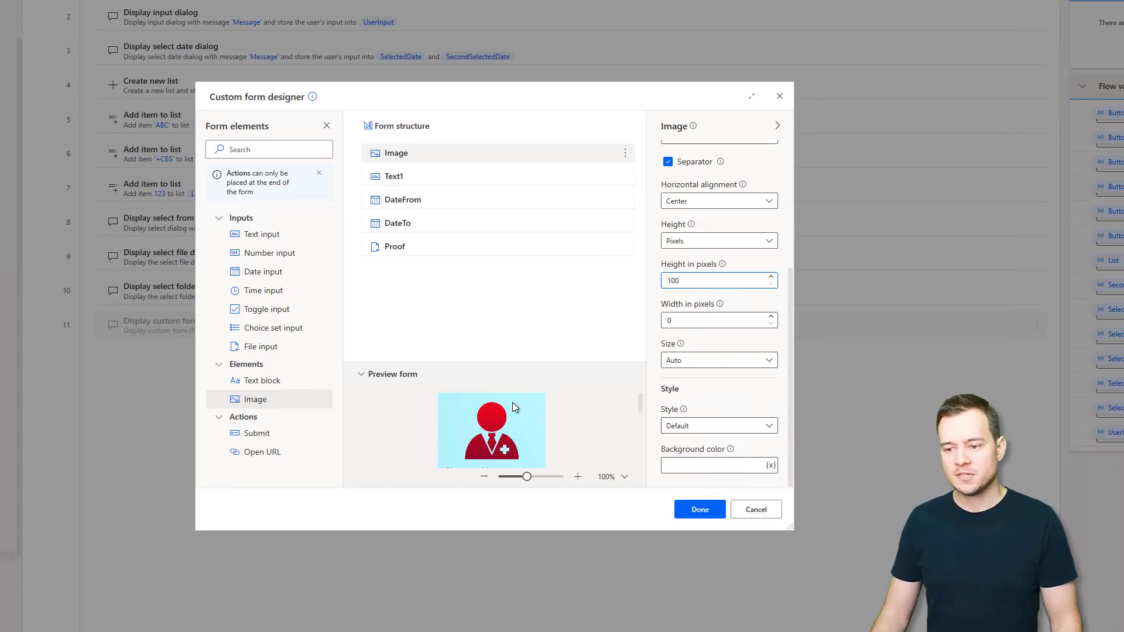
Set the image's style to Person and confirm the form design
{"action": "left_click", "coordinate": [732, 429]}
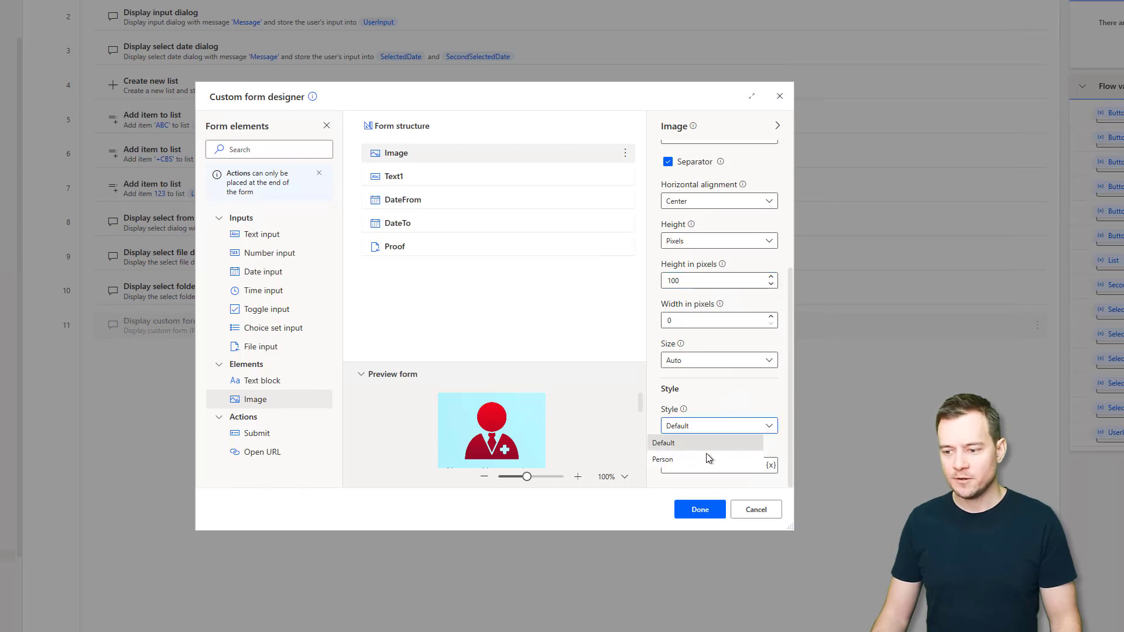
{"action": "left_click", "coordinate": [706, 455]}
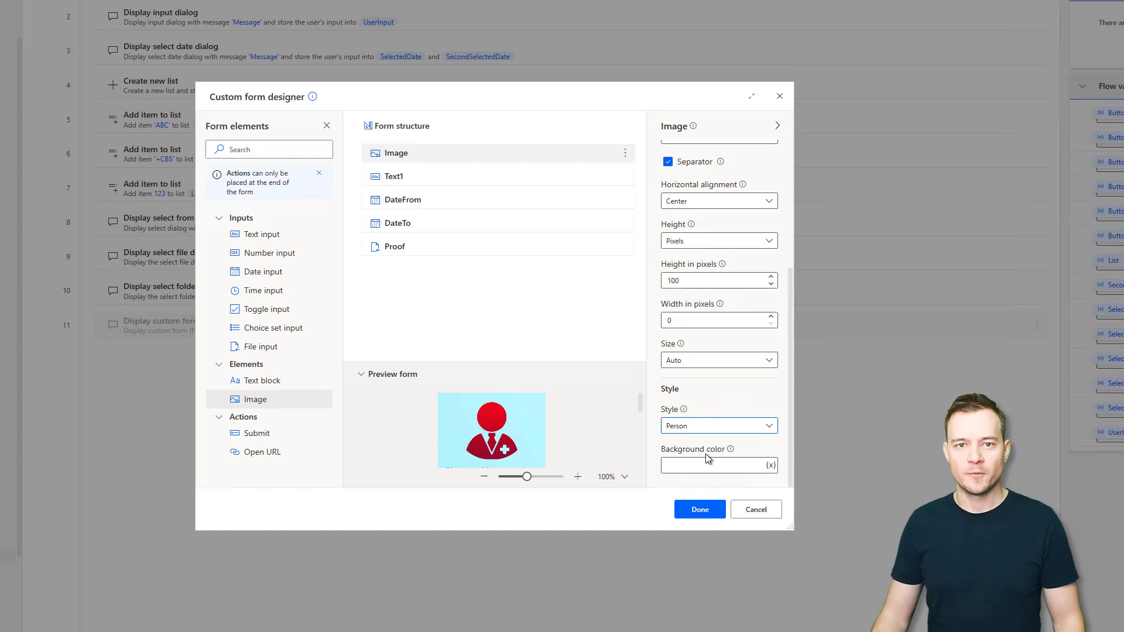
{"action": "left_click", "coordinate": [704, 508]}
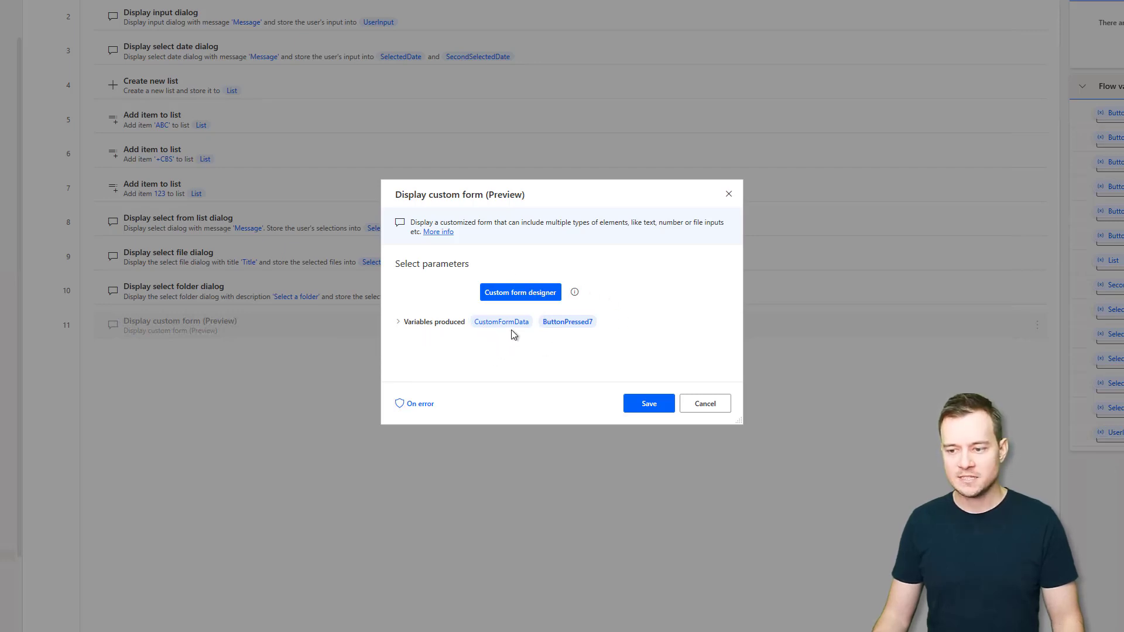
{"action": "mouse_move", "coordinate": [502, 324]}
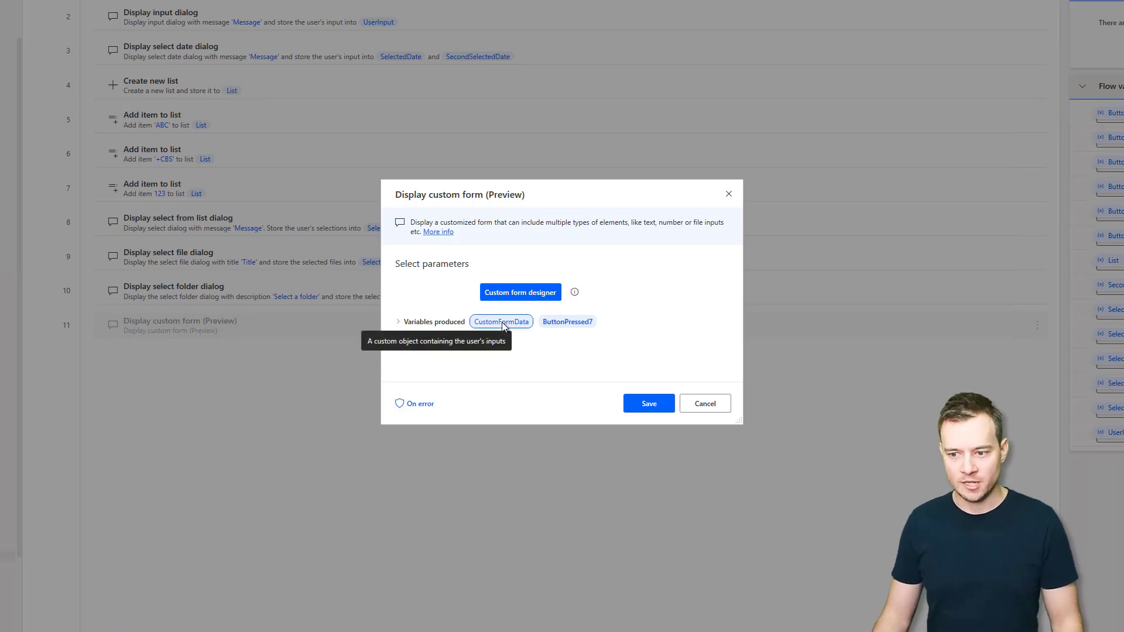
Reopen the custom form designer, add a Submit action below Proof and title it "Send"
{"action": "left_click", "coordinate": [516, 293]}
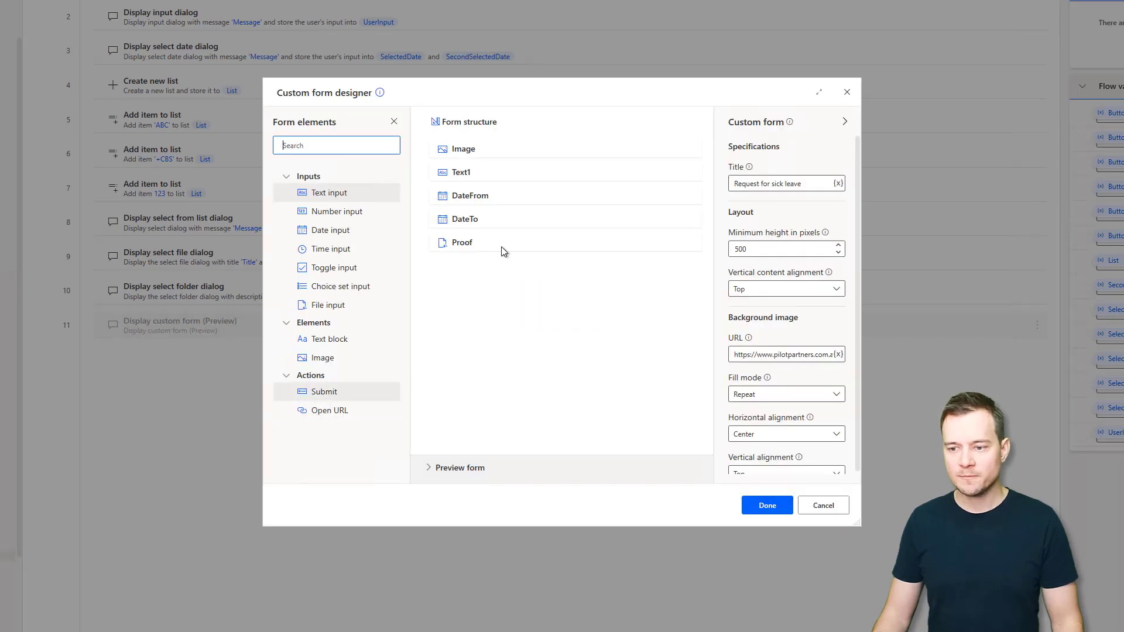
{"action": "left_click_drag", "start_coordinate": [321, 400], "coordinate": [479, 270]}
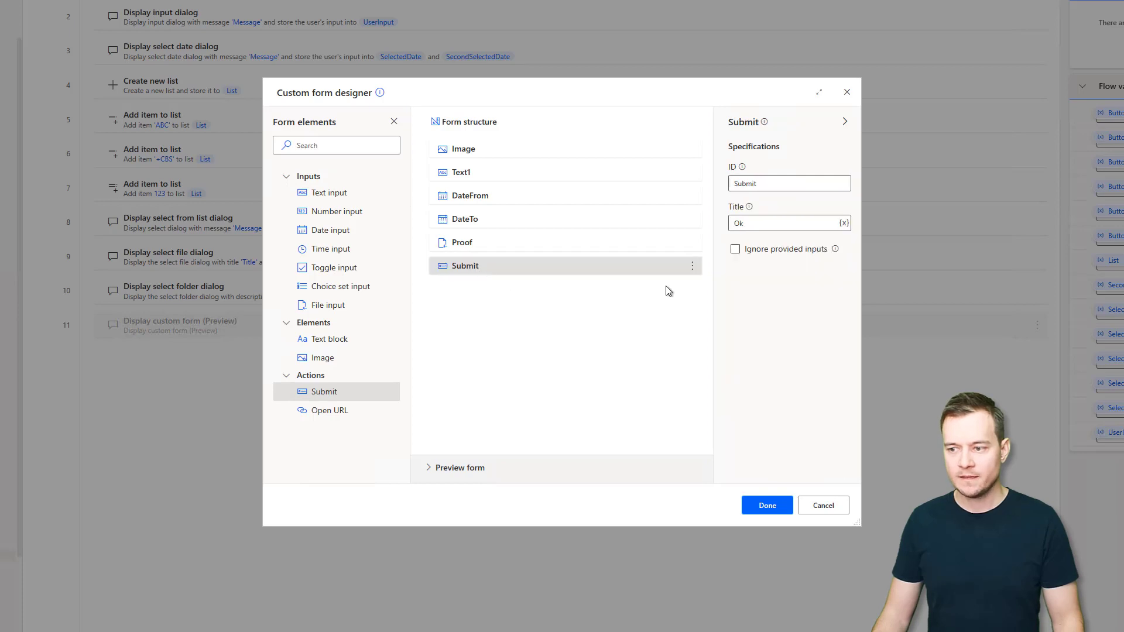
{"action": "left_click", "coordinate": [767, 187]}
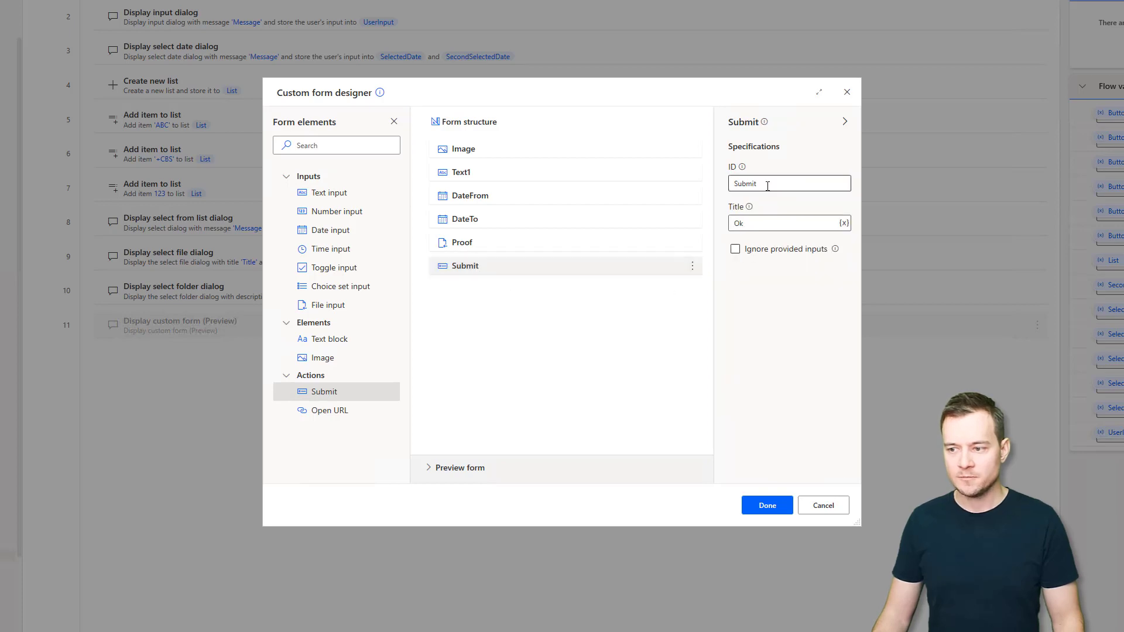
{"action": "left_click", "coordinate": [752, 222]}
{"action": "type", "text": "Submit"}
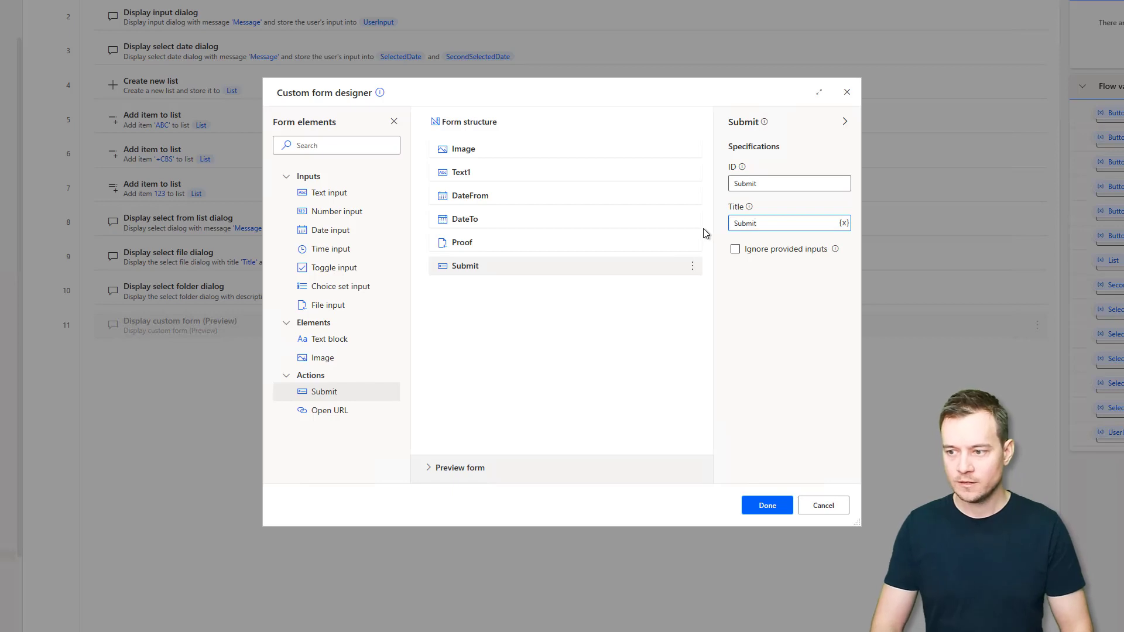
{"action": "key", "text": "ctrl+a"}
{"action": "type", "text": "Send"}
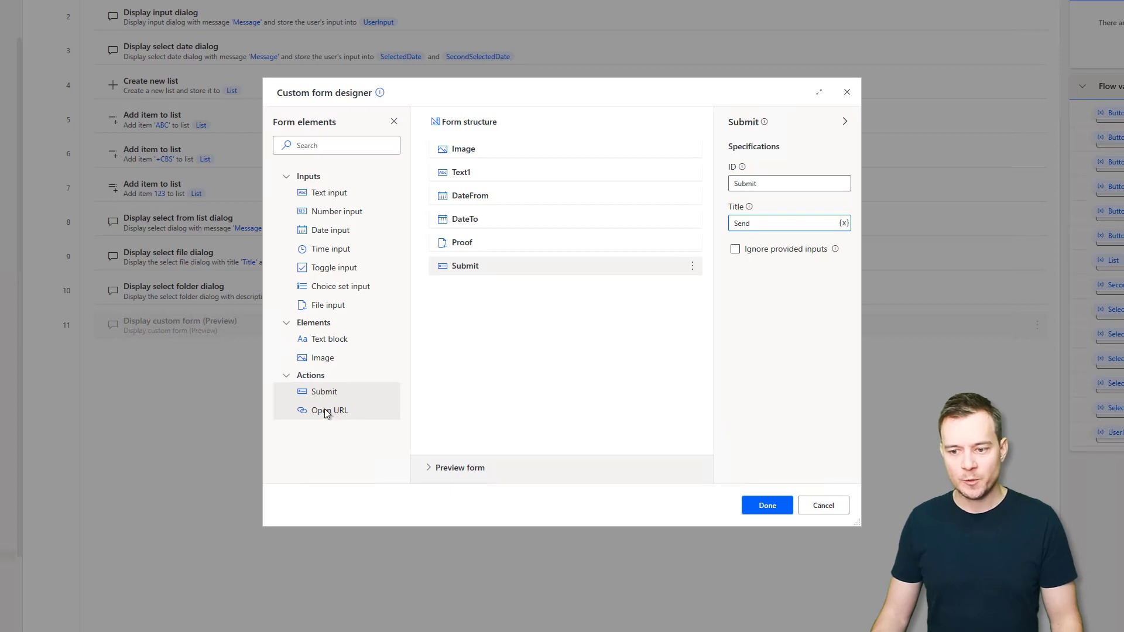
Add an Open URL action below Submit and enter "Sick leave terms" as its ID
{"action": "left_click_drag", "start_coordinate": [325, 411], "coordinate": [482, 292]}
{"action": "left_click", "coordinate": [736, 183]}
{"action": "key", "text": "ctrl+a"}
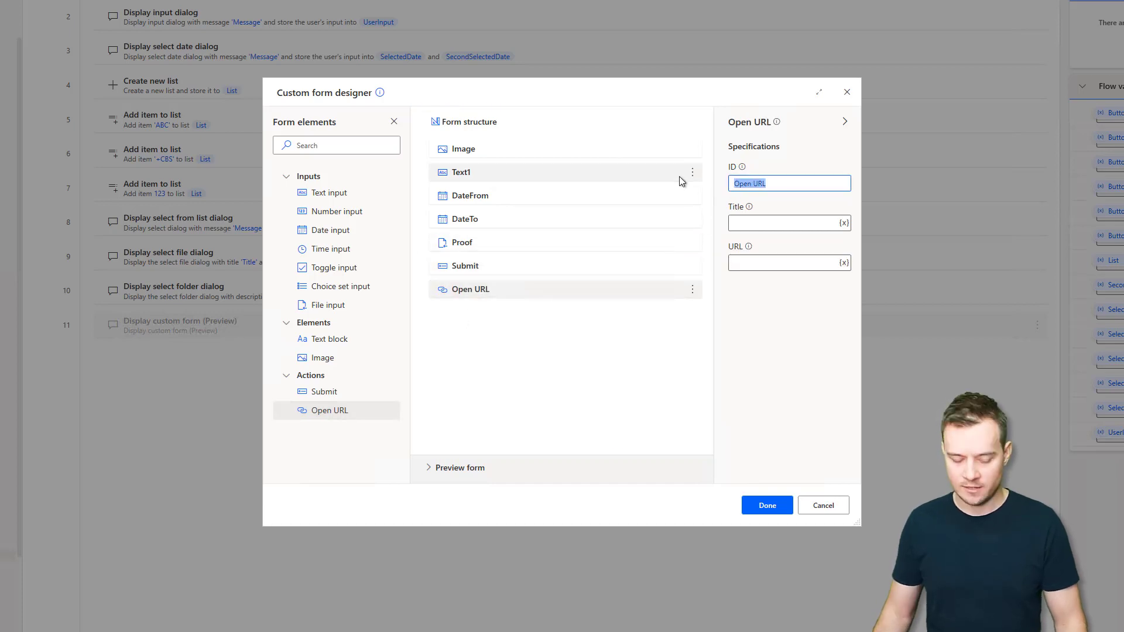
{"action": "type", "text": "Slck le"}
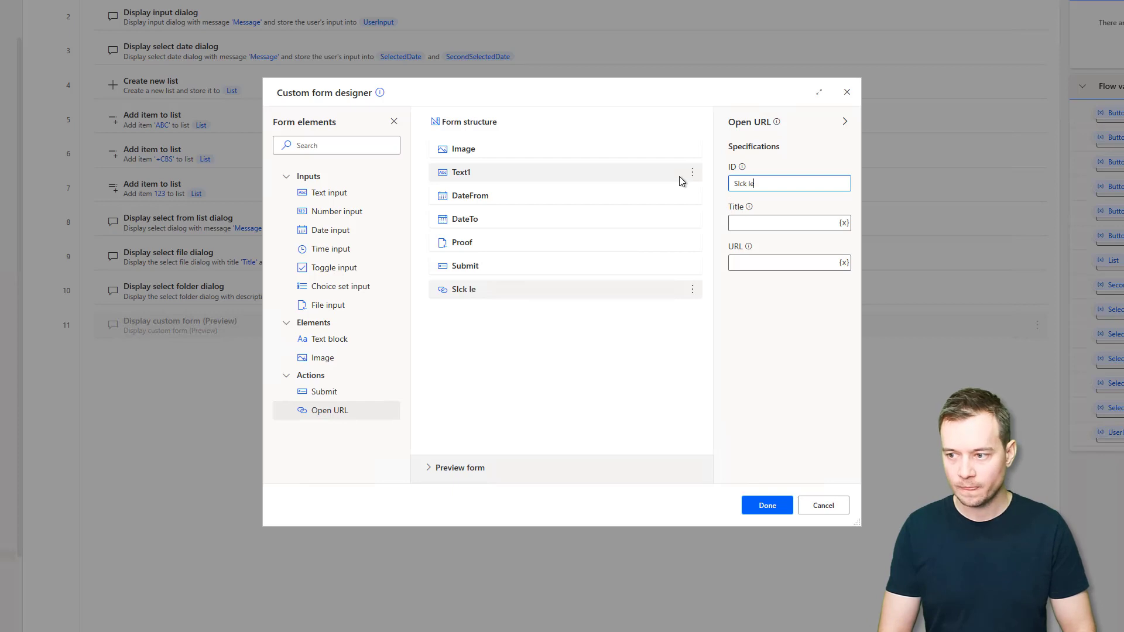
{"action": "type", "text": "ave terms"}
{"action": "key", "text": "Home"}
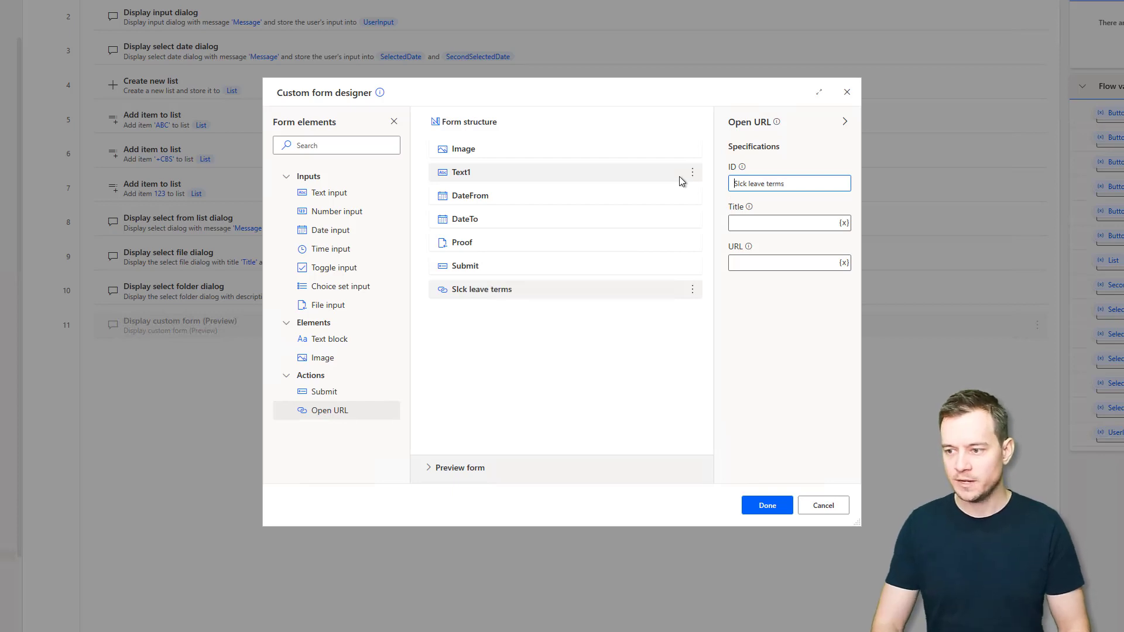
{"action": "key", "text": "Right"}
{"action": "key", "text": "Delete"}
{"action": "type", "text": "i"}
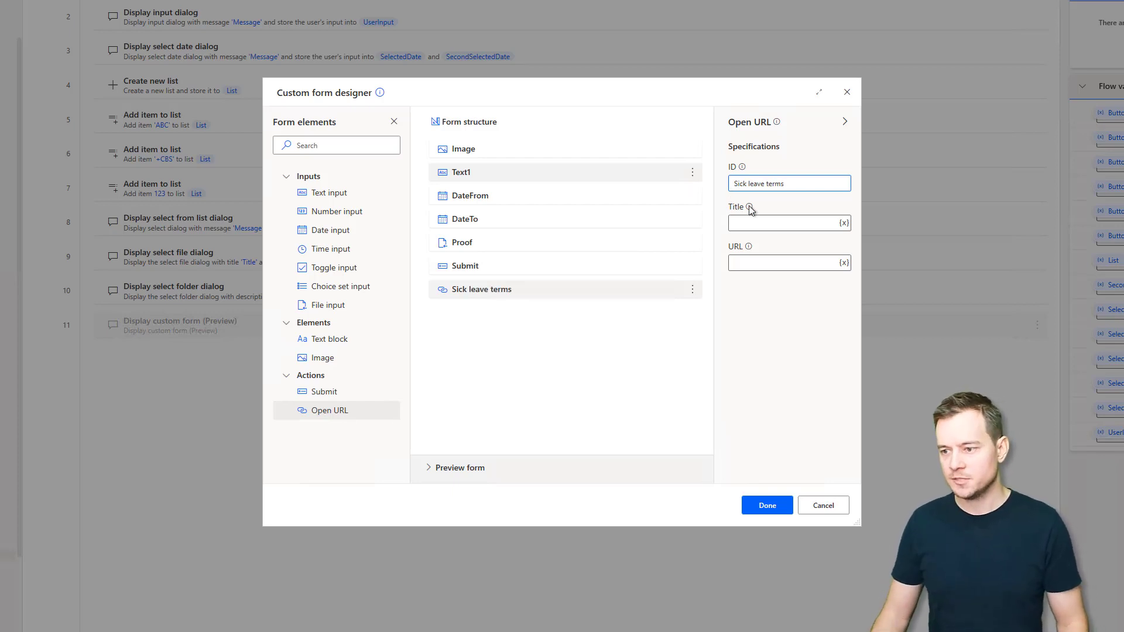
Move the text "Sick leave terms" from the Open URL action's ID to its title, and set the ID to "URL"
{"action": "key", "text": "ctrl+a"}
{"action": "key", "text": "ctrl+c"}
{"action": "key", "text": "BackSpace"}
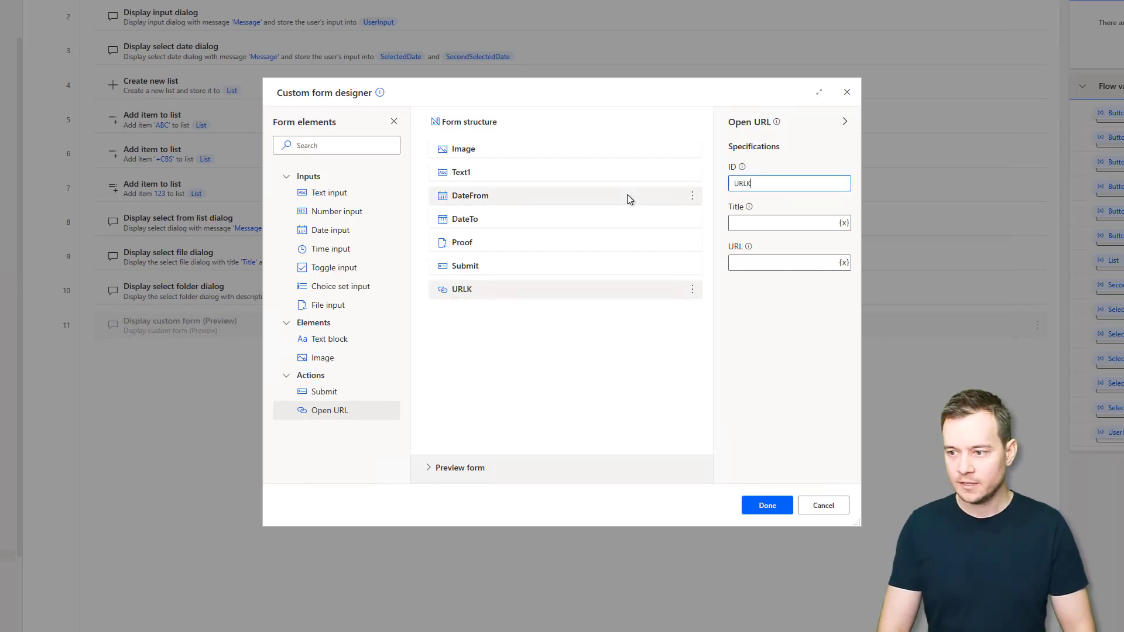
{"action": "key", "text": "BackSpace"}
{"action": "key", "text": "Tab"}
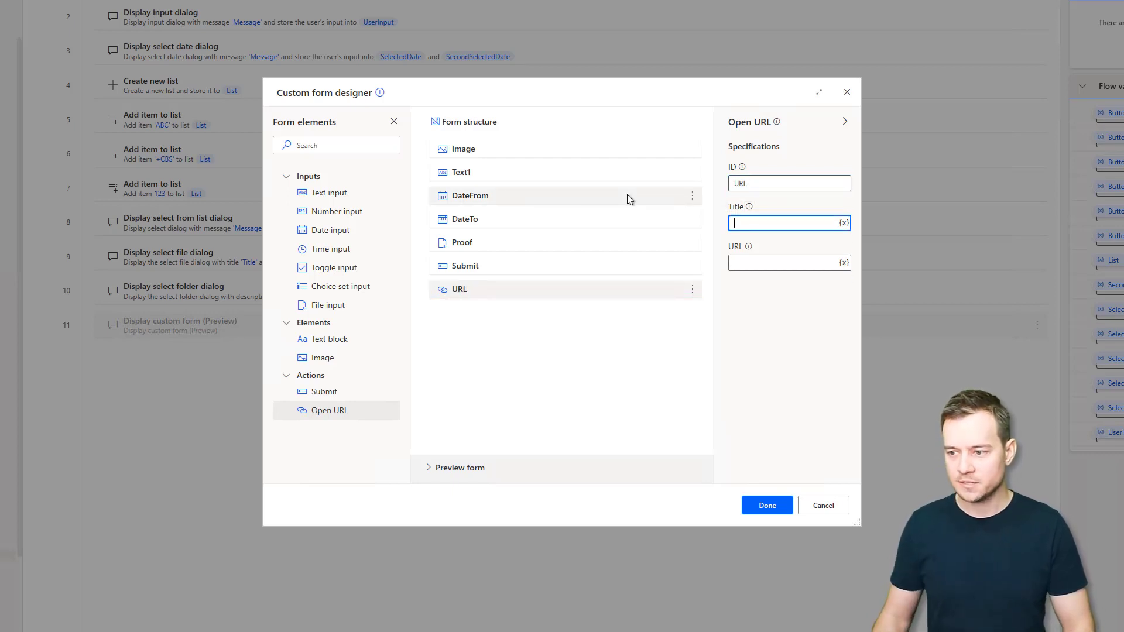
{"action": "key", "text": "ctrl+v"}
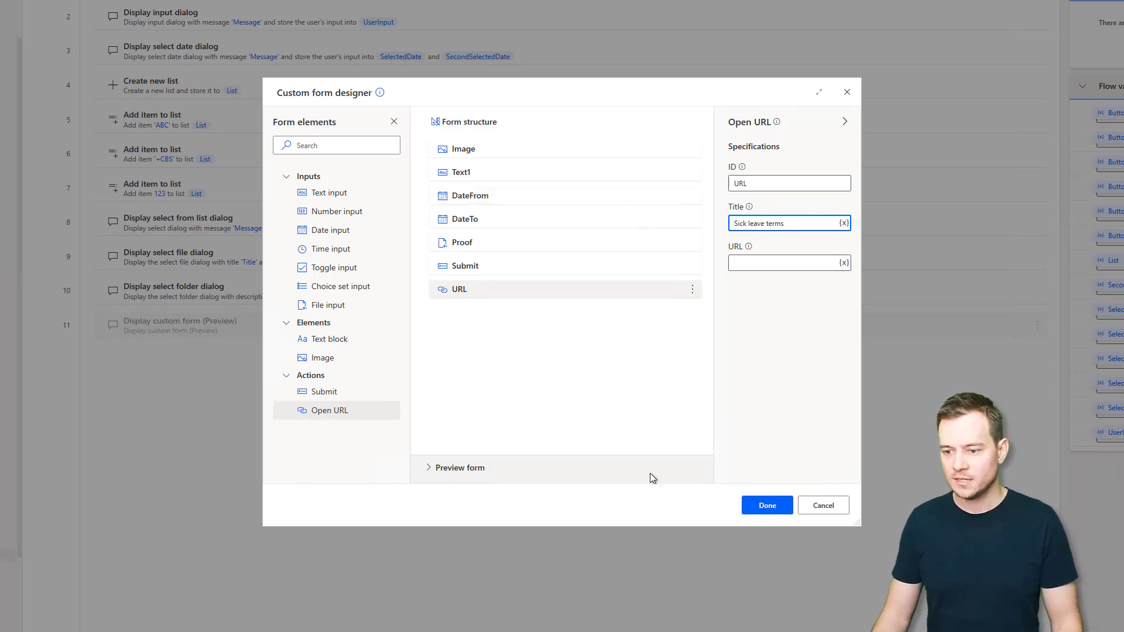
Preview the form down to its action buttons, then accept the design and save the Display custom form action
{"action": "left_click", "coordinate": [435, 469]}
{"action": "scroll", "coordinate": [515, 412], "scroll_direction": "down", "scroll_amount": 5}
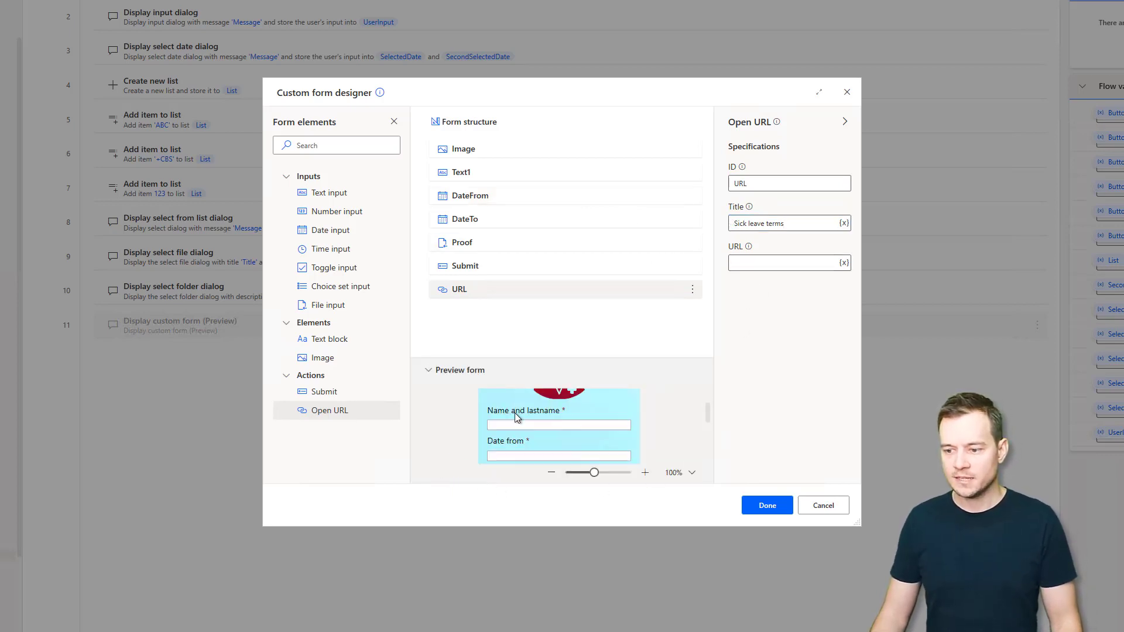
{"action": "scroll", "coordinate": [562, 433], "scroll_direction": "up", "scroll_amount": 1}
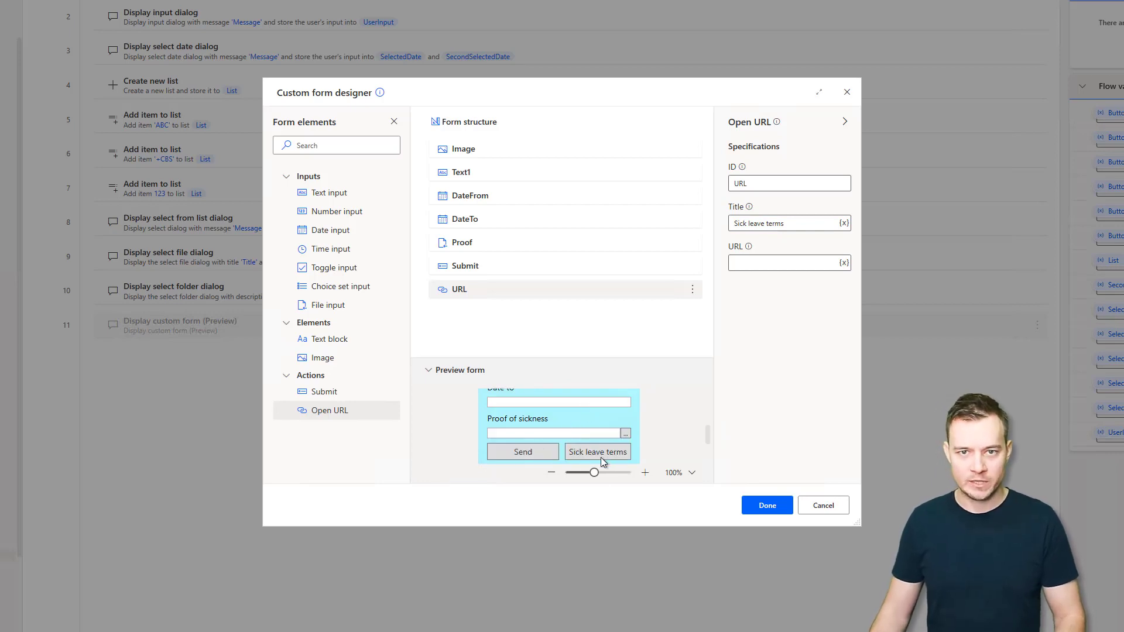
{"action": "left_click", "coordinate": [765, 506]}
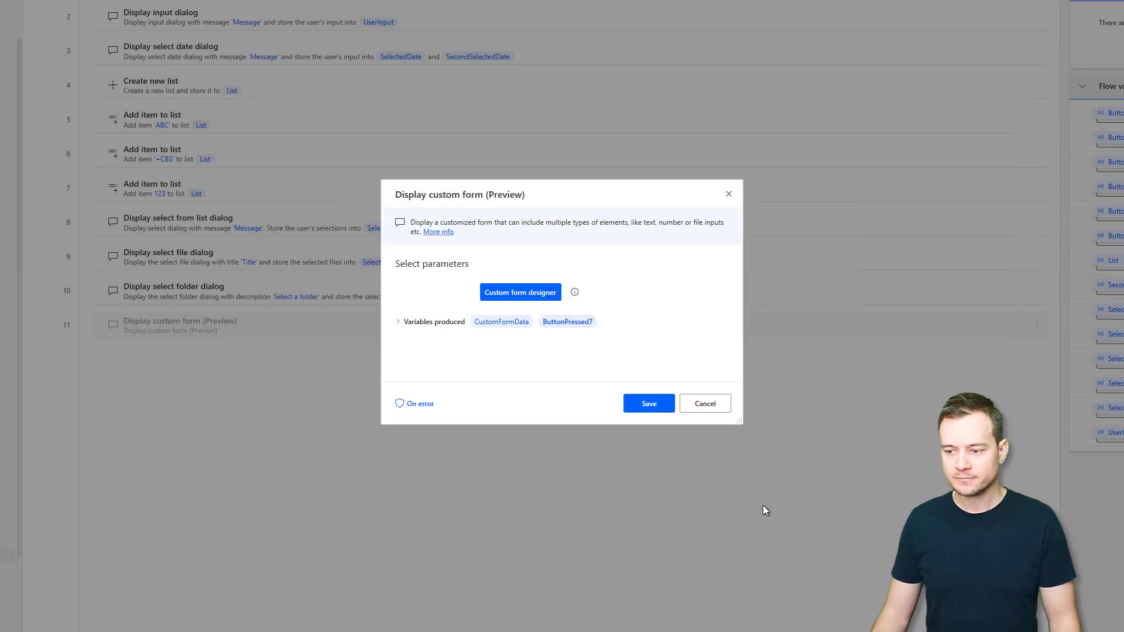
{"action": "left_click", "coordinate": [643, 404]}
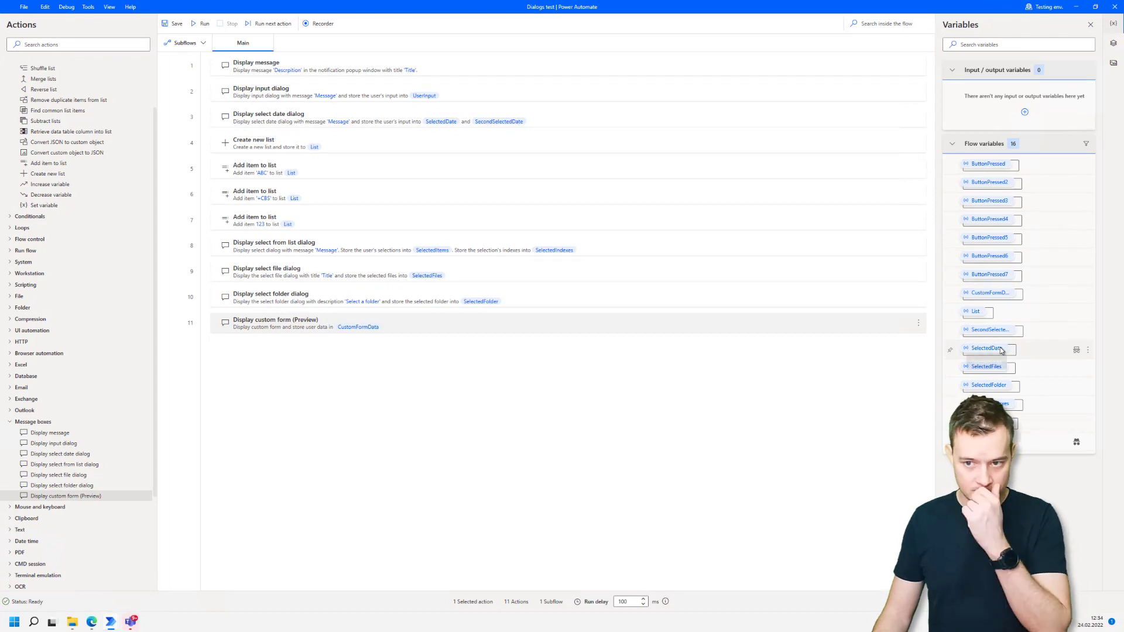
Set breakpoints on the input, select date, select from list, select file, select folder and custom form actions (2, 3, 8, 9, 10 and 11)
{"action": "left_click", "coordinate": [181, 92]}
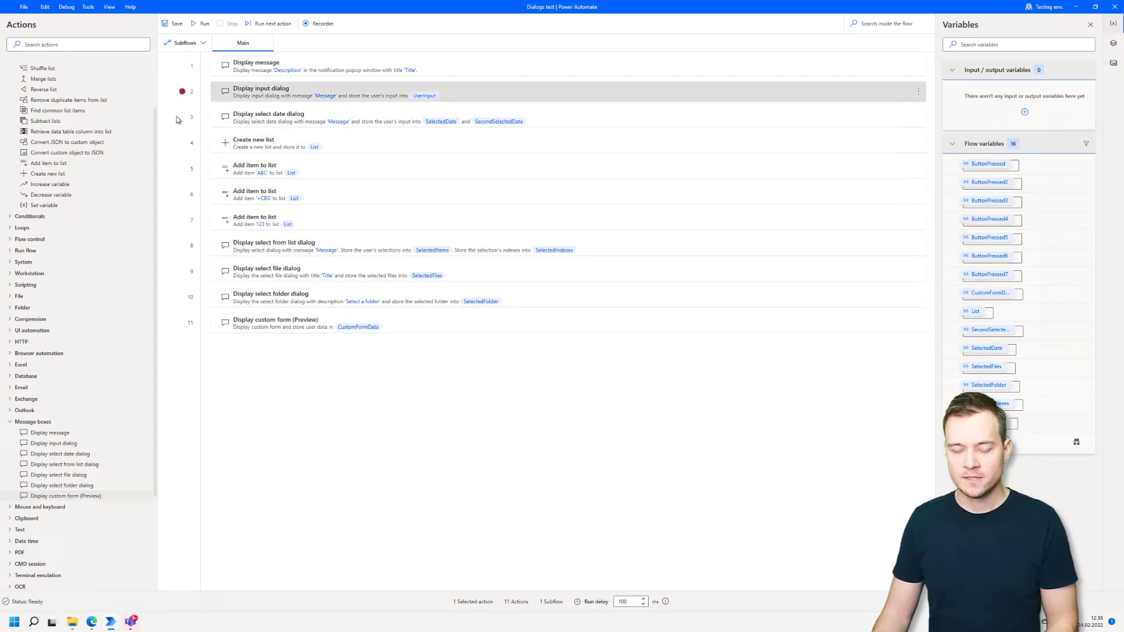
{"action": "left_click", "coordinate": [181, 117]}
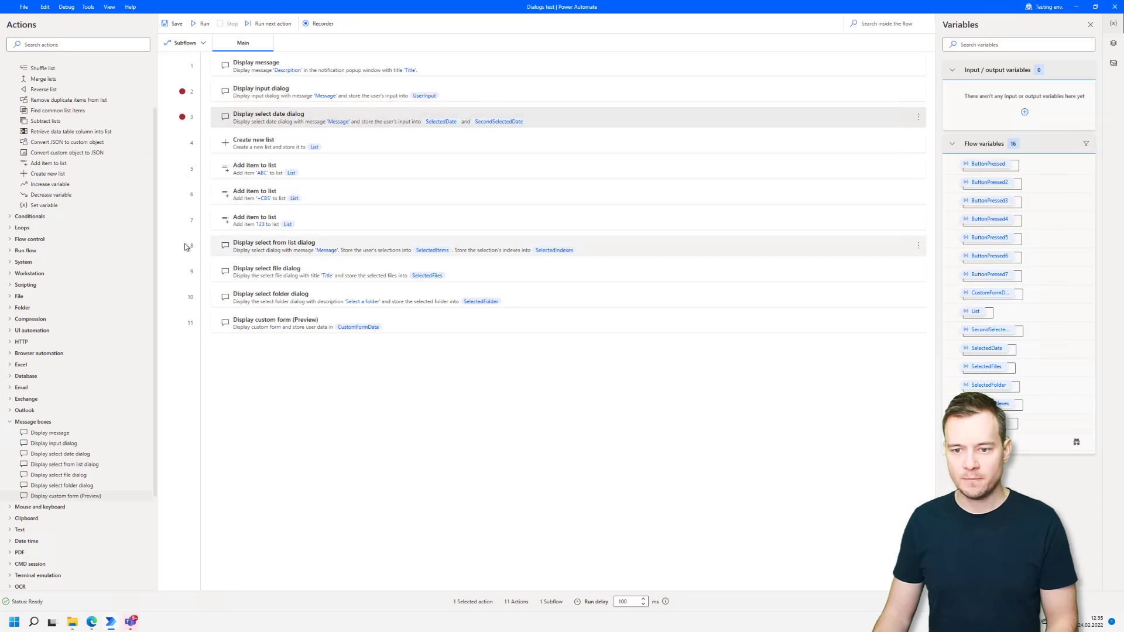
{"action": "left_click", "coordinate": [183, 246]}
{"action": "left_click", "coordinate": [182, 272]}
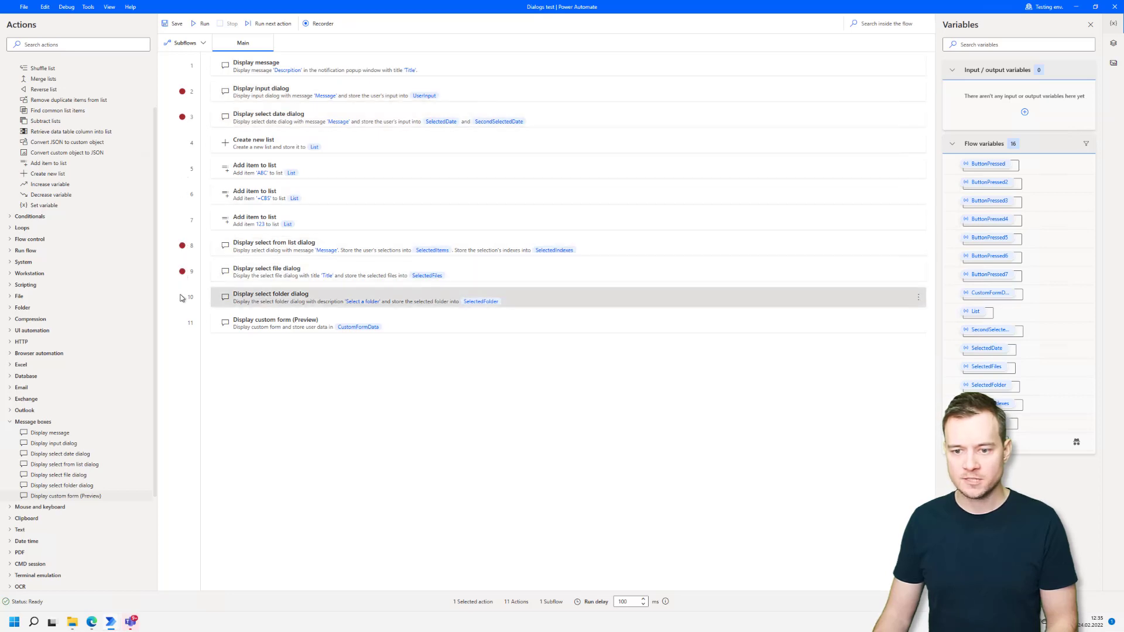
{"action": "left_click", "coordinate": [183, 297]}
{"action": "left_click", "coordinate": [182, 323]}
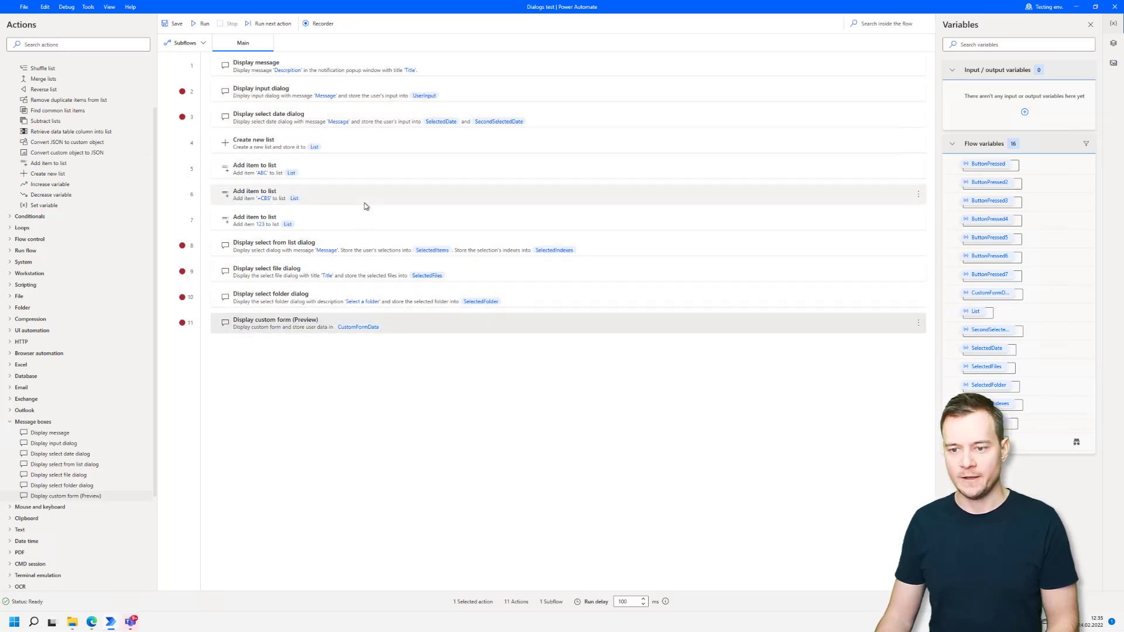
Run the flow and answer the displayed message with No
{"action": "left_click", "coordinate": [196, 23]}
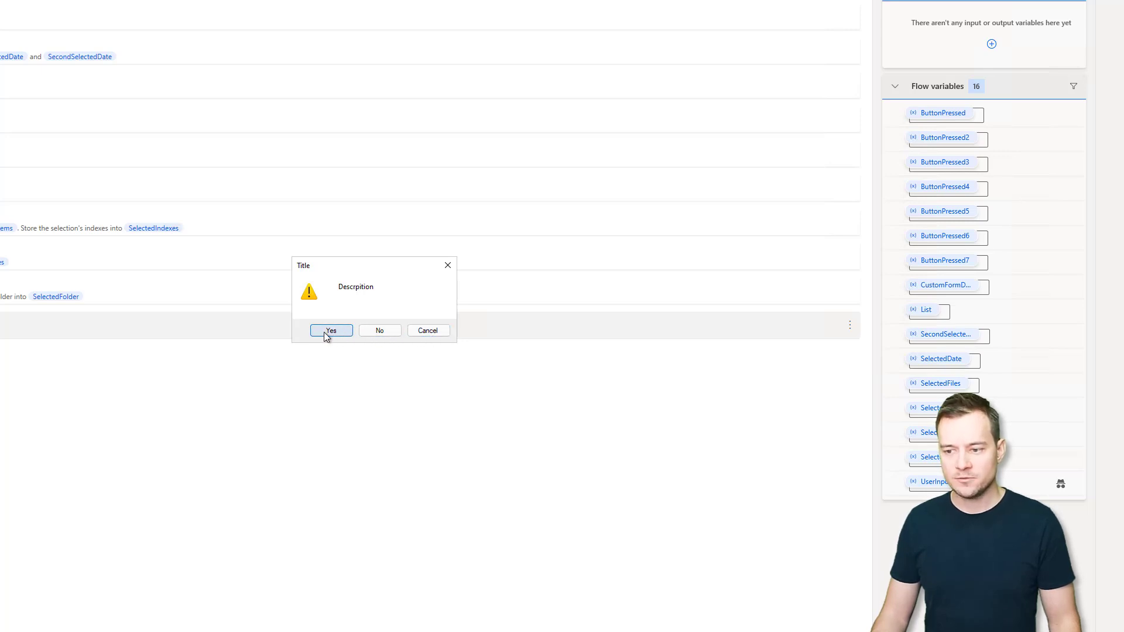
{"action": "left_click", "coordinate": [385, 333]}
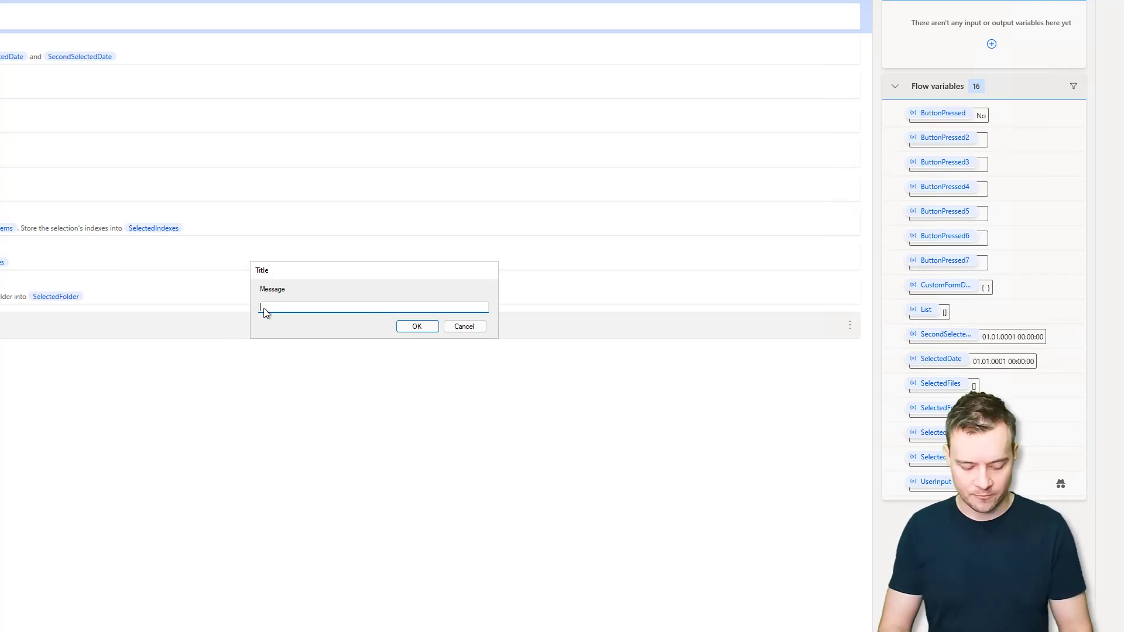
Enter a password in the input dialog's masked field and confirm it with OK
{"action": "type", "text": "•••••••••••"}
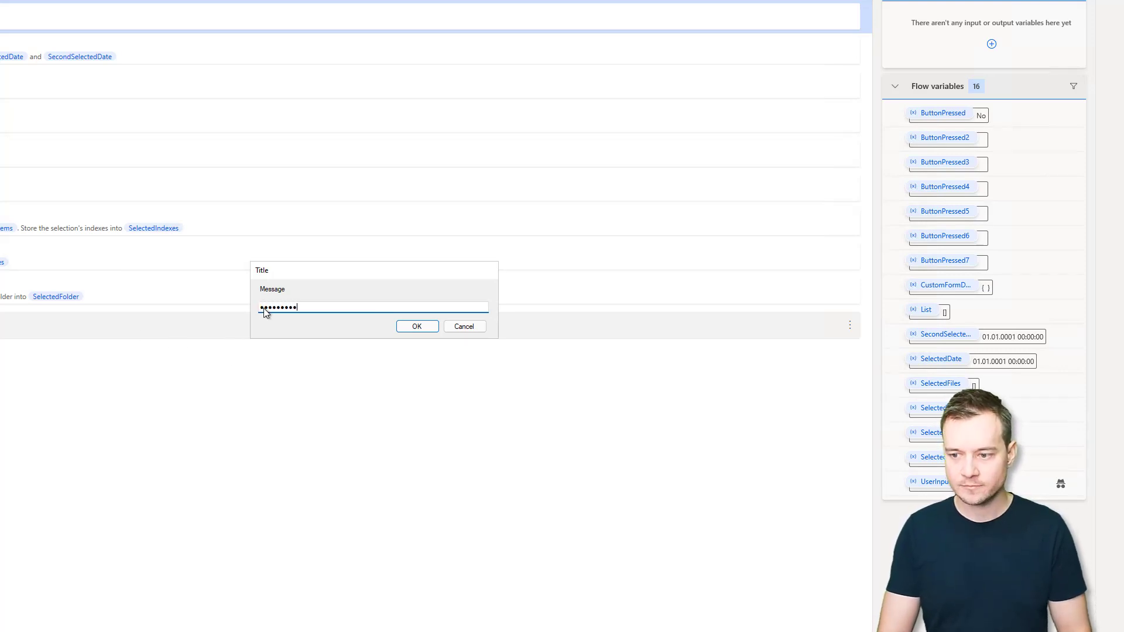
{"action": "type", "text": "•••"}
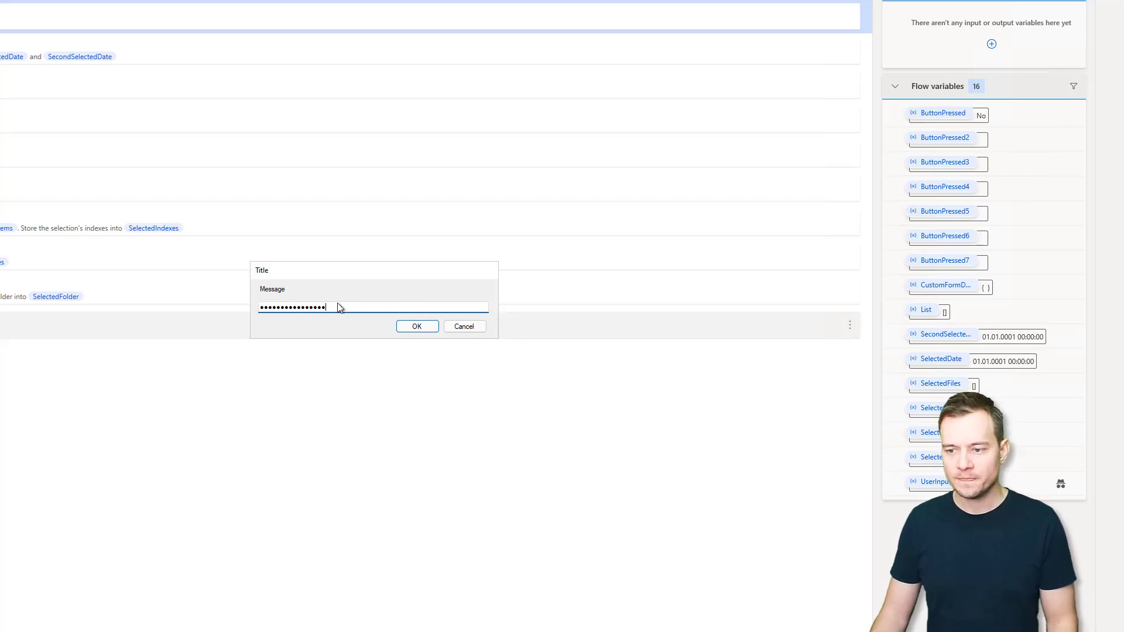
{"action": "left_click", "coordinate": [416, 326]}
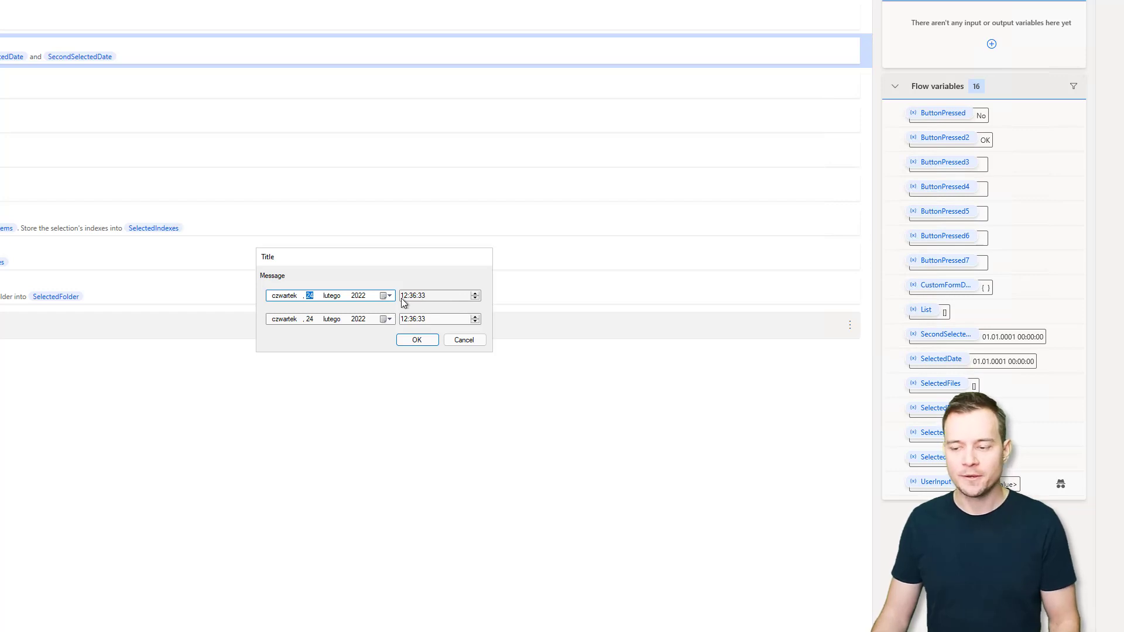
Set the second date in the date dialog to 28 February 2022 and confirm both dates with OK
{"action": "left_click", "coordinate": [385, 321]}
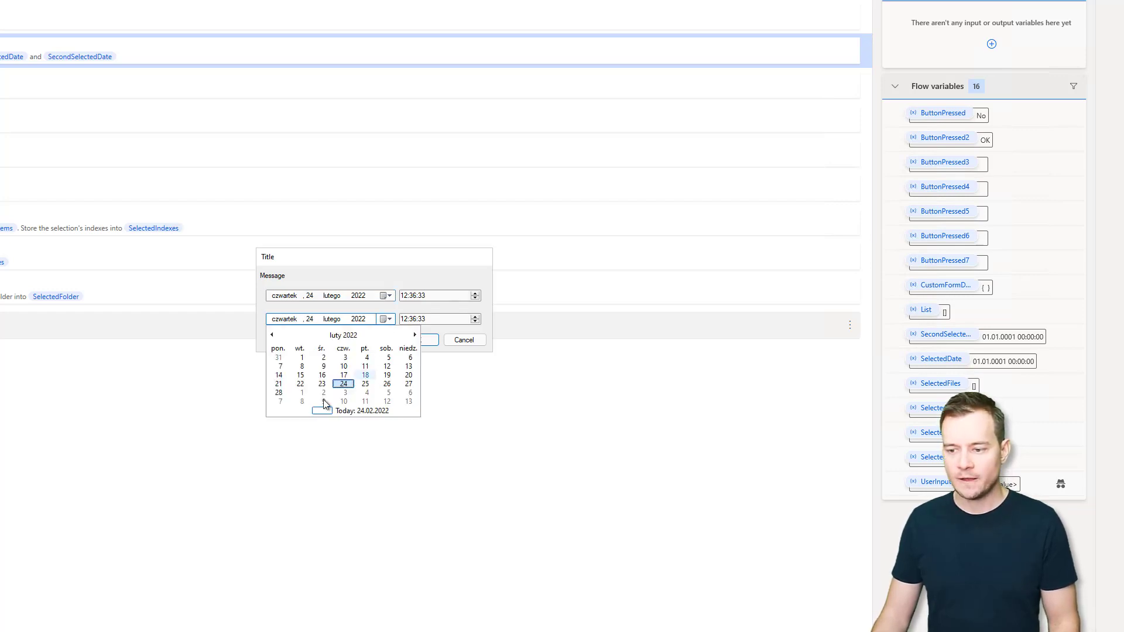
{"action": "left_click", "coordinate": [278, 393]}
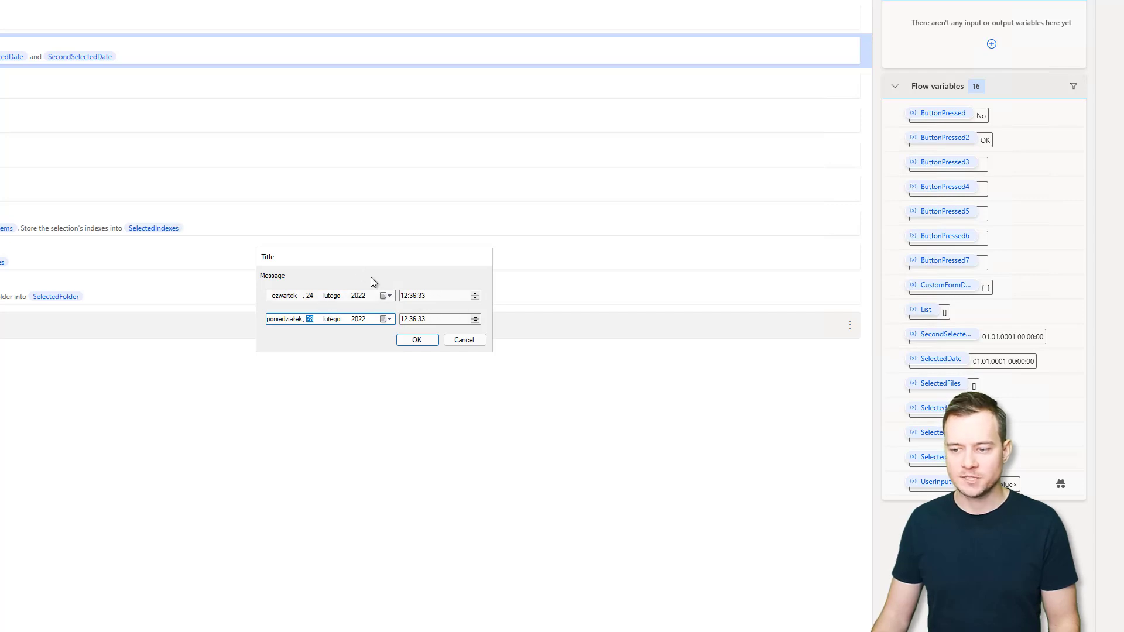
{"action": "left_click", "coordinate": [428, 341]}
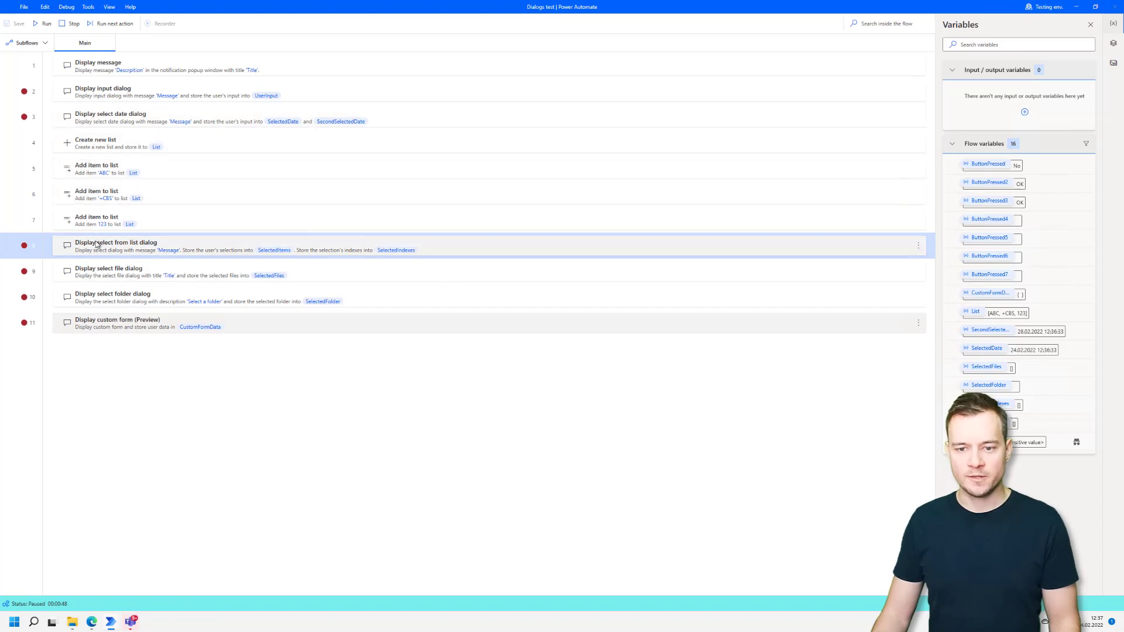
Check the contents of the List variable, then select all entries including the blank one in the list dialog and confirm with OK
{"action": "double_click", "coordinate": [974, 313]}
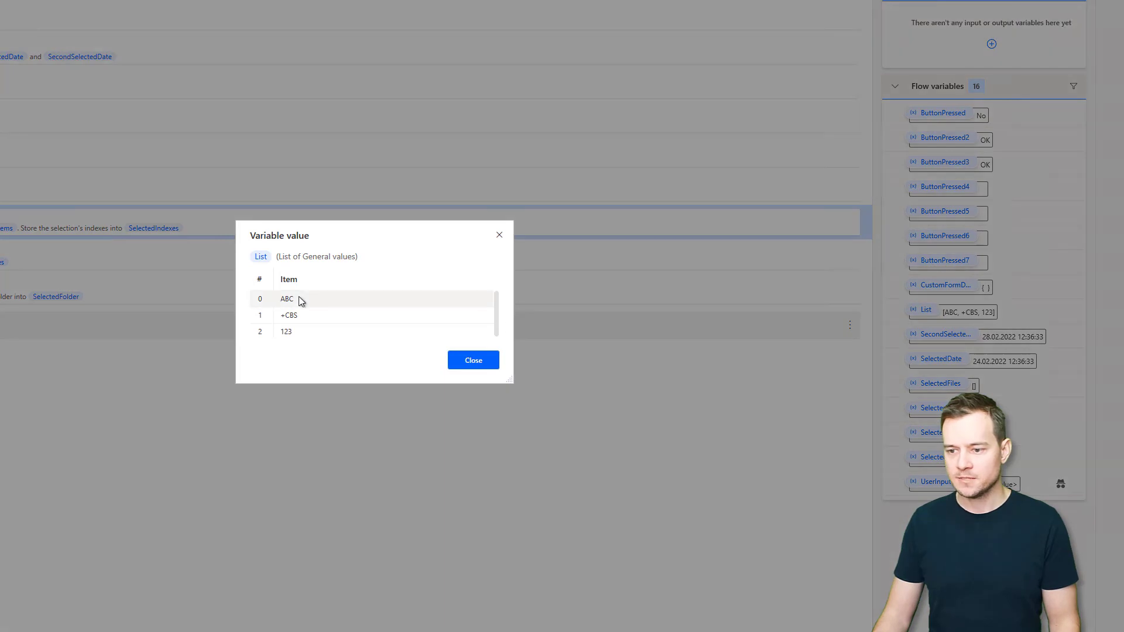
{"action": "left_click", "coordinate": [463, 363]}
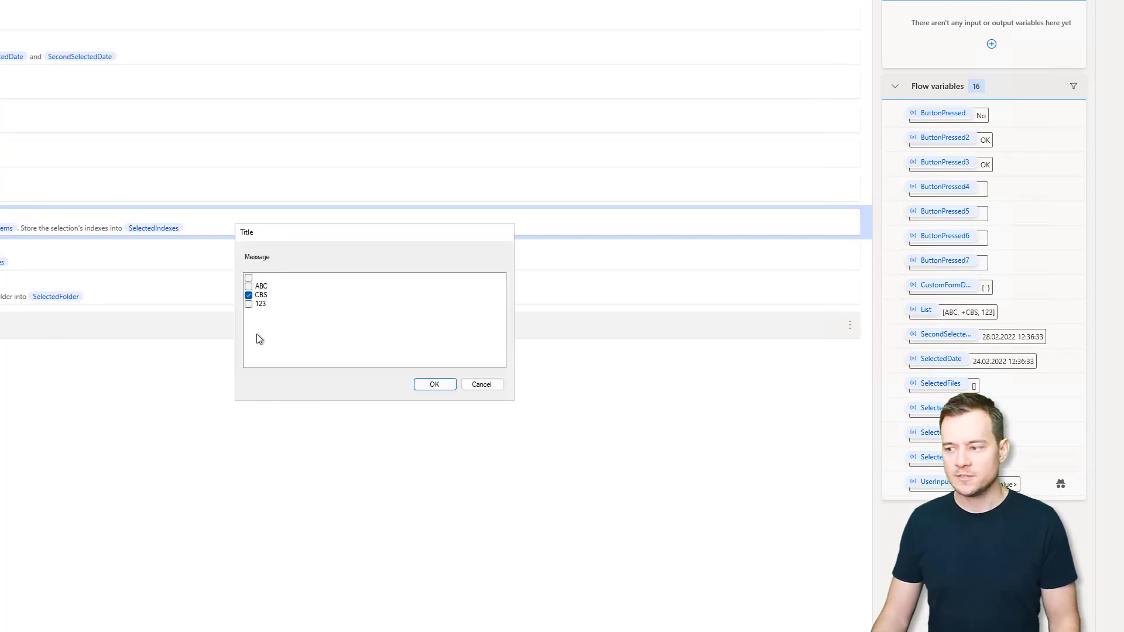
{"action": "left_click", "coordinate": [248, 279]}
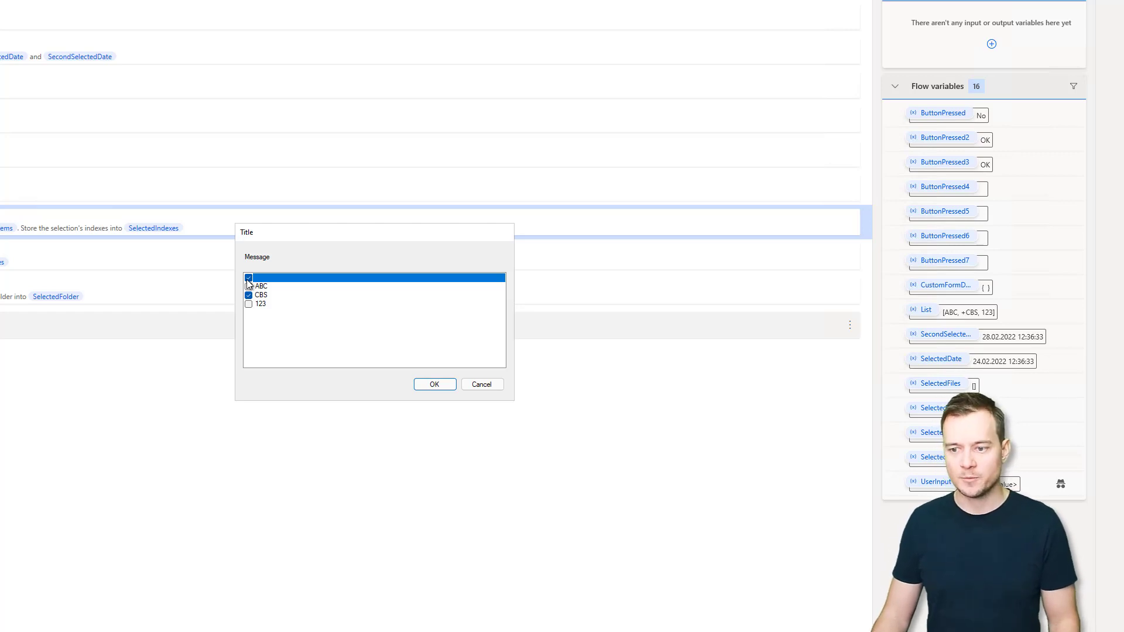
{"action": "left_click", "coordinate": [248, 296]}
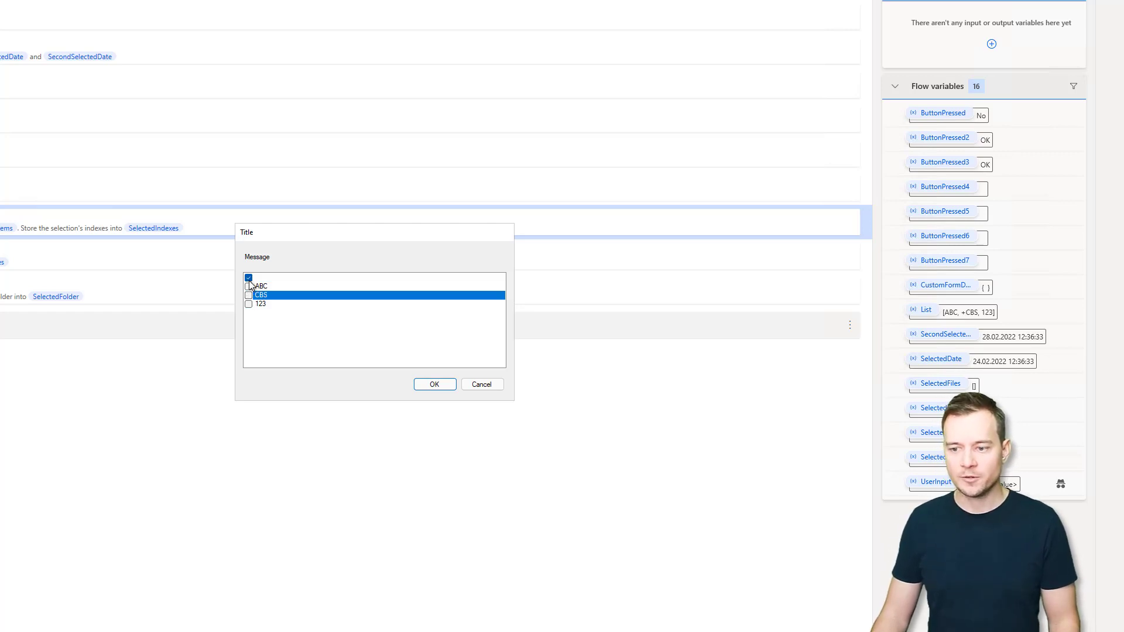
{"action": "left_click", "coordinate": [248, 279]}
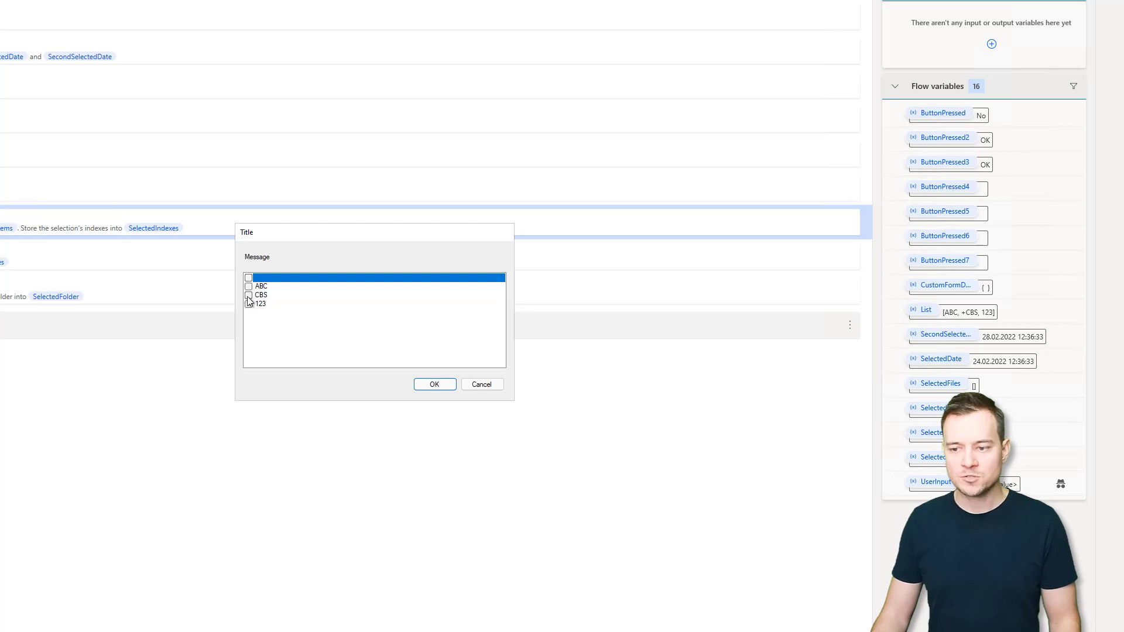
{"action": "left_click", "coordinate": [248, 297]}
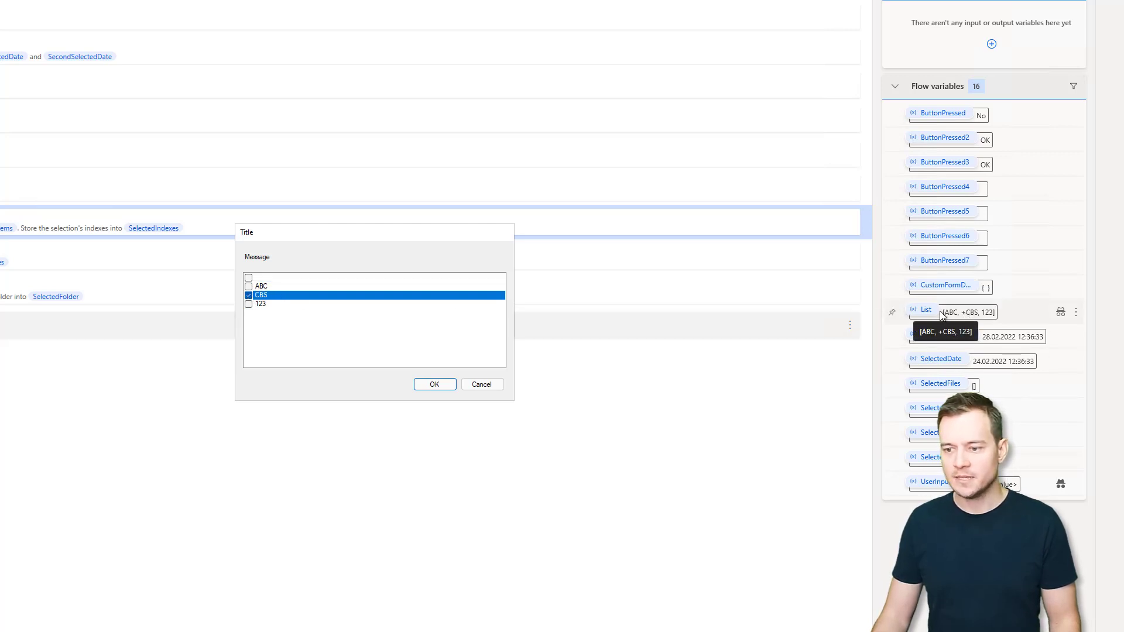
{"action": "left_click", "coordinate": [249, 287]}
{"action": "left_click", "coordinate": [249, 305]}
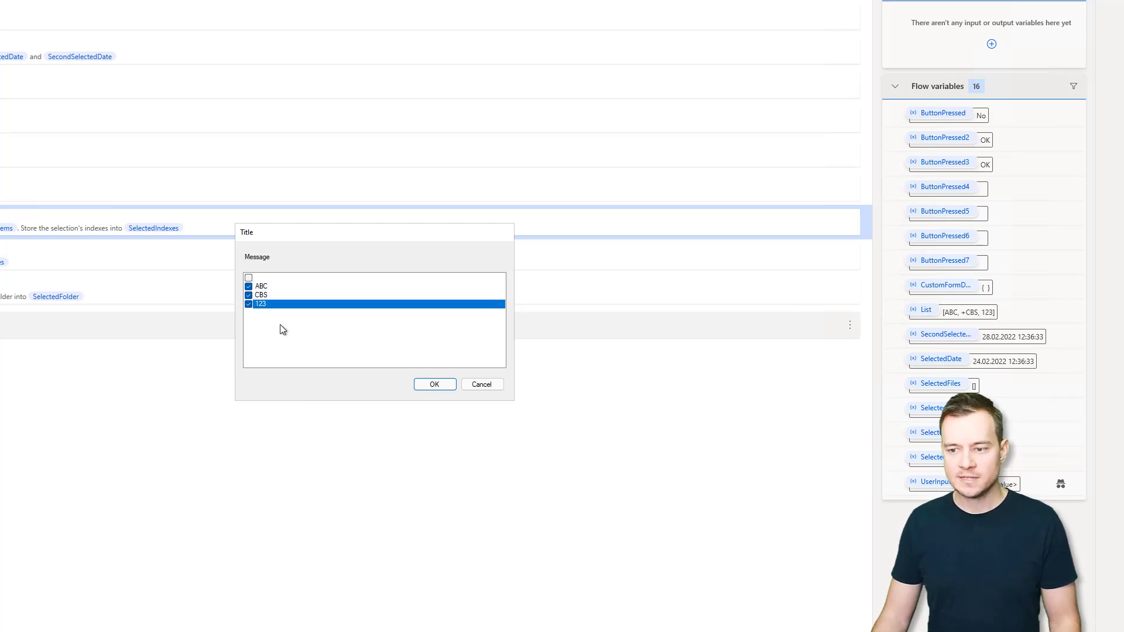
{"action": "left_click", "coordinate": [248, 280]}
{"action": "left_click", "coordinate": [434, 384]}
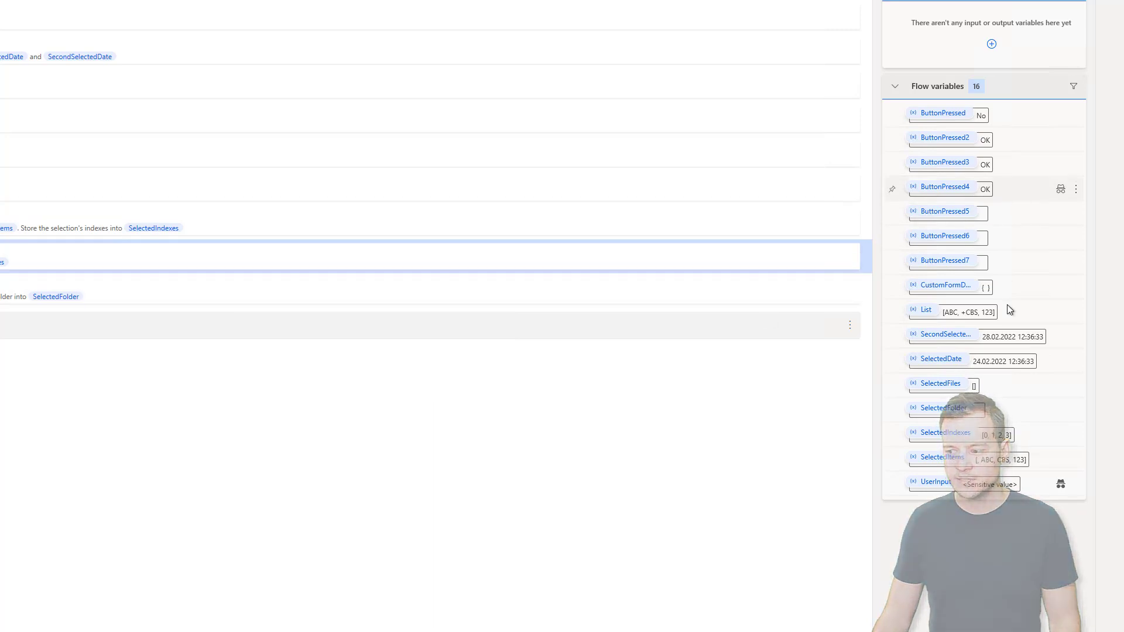
Inspect all the values stored in the SelectedItems variable, then close its value window
{"action": "double_click", "coordinate": [938, 457]}
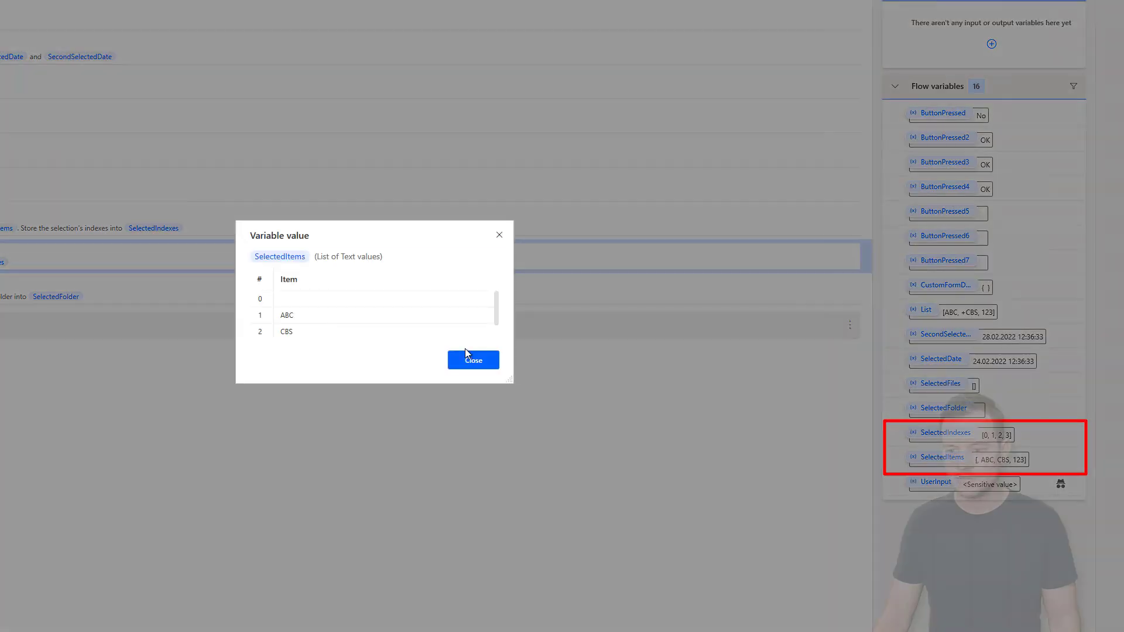
{"action": "scroll", "coordinate": [312, 321], "scroll_direction": "down", "scroll_amount": 1}
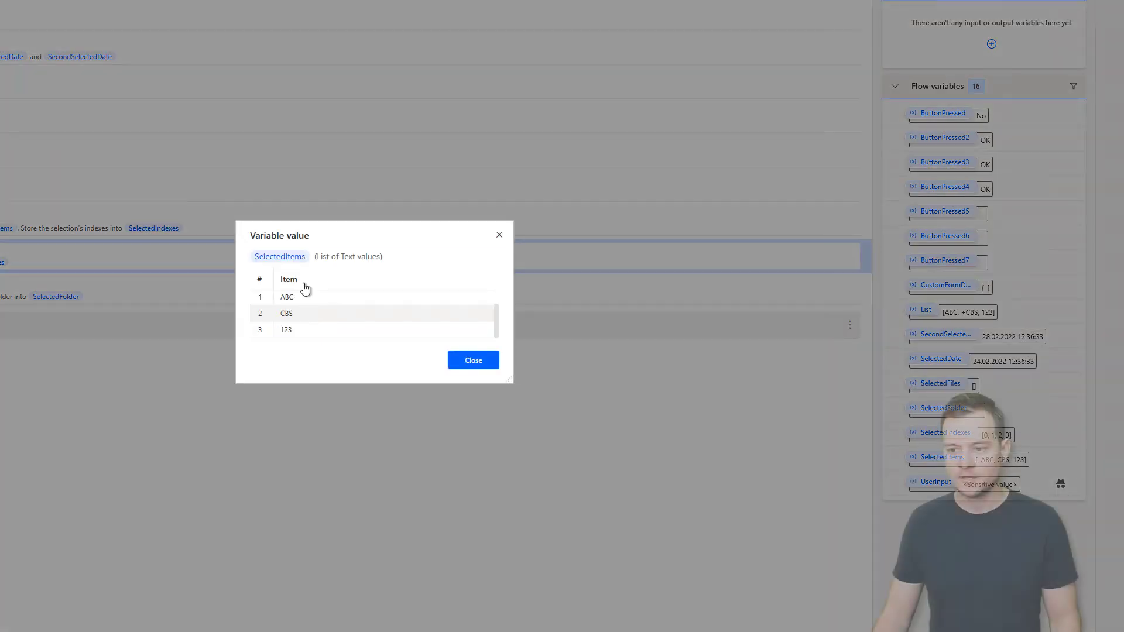
{"action": "left_click", "coordinate": [465, 364]}
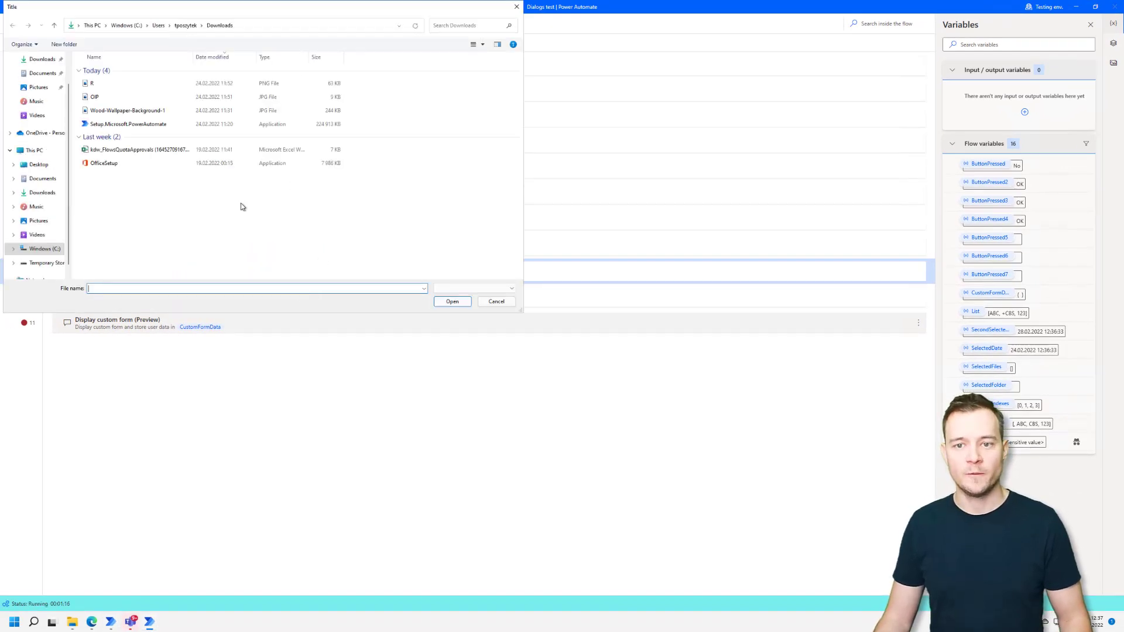
Choose the PNG file R from Downloads in the file dialog and inspect the SelectedFiles variable
{"action": "double_click", "coordinate": [100, 88]}
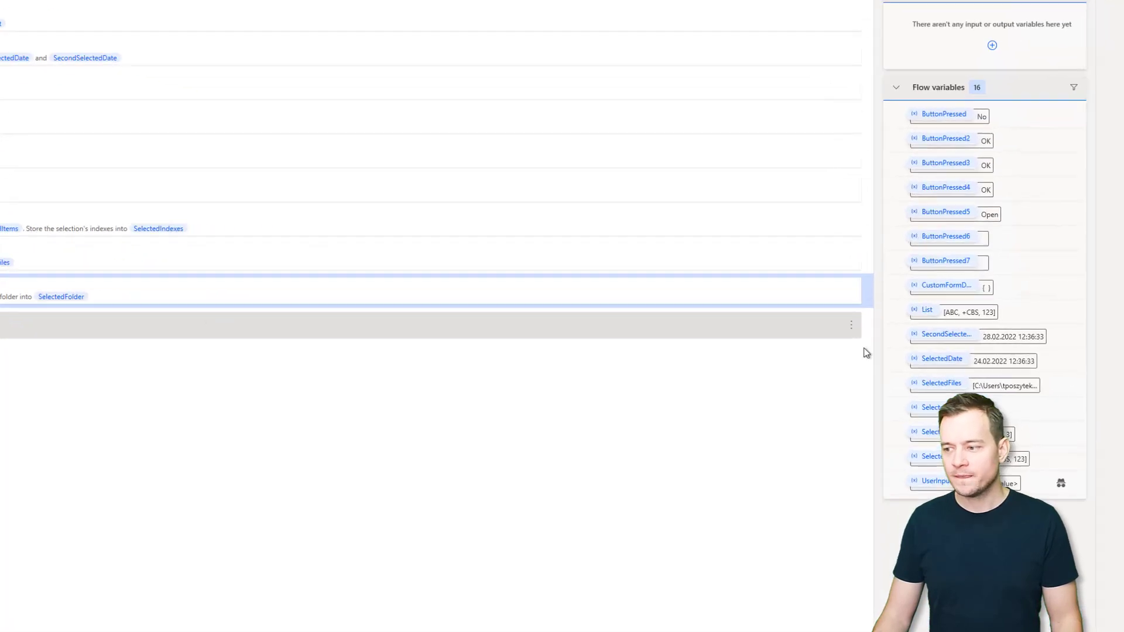
{"action": "double_click", "coordinate": [953, 389]}
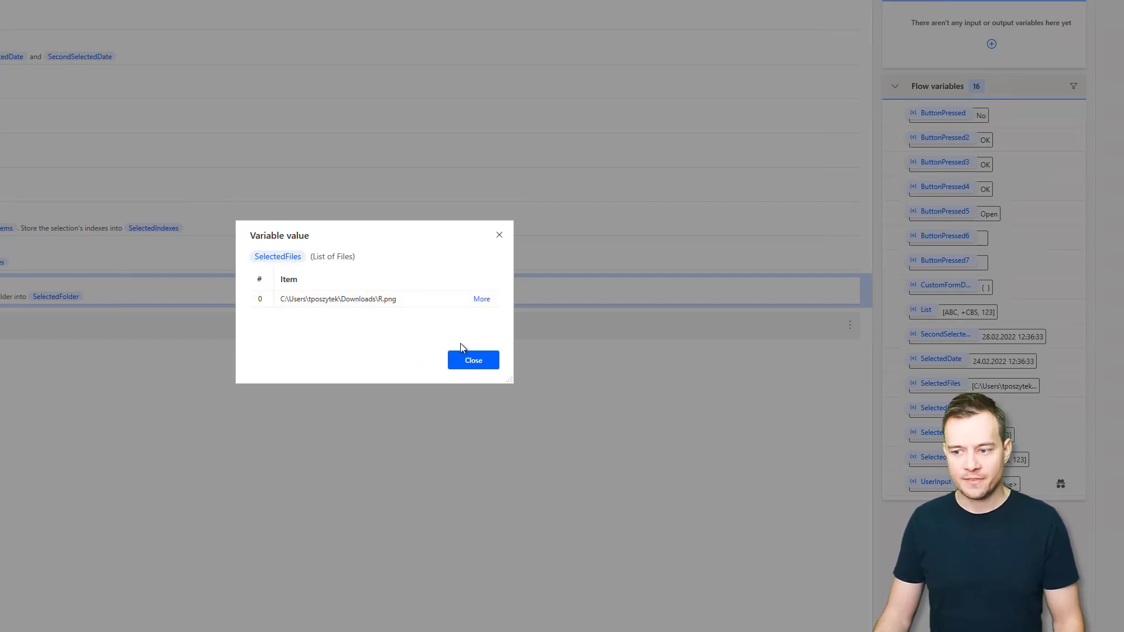
{"action": "left_click", "coordinate": [480, 364]}
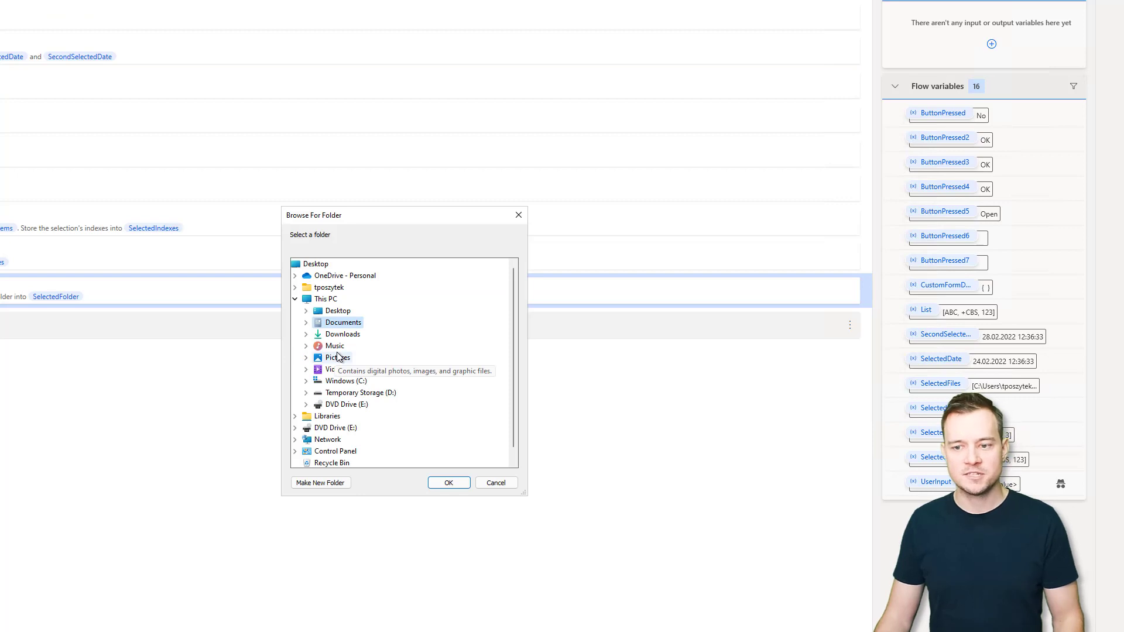
Confirm the Documents folder in the folder dialog and review the properties stored in the SelectedFolder variable
{"action": "left_click_drag", "start_coordinate": [333, 217], "coordinate": [274, 198]}
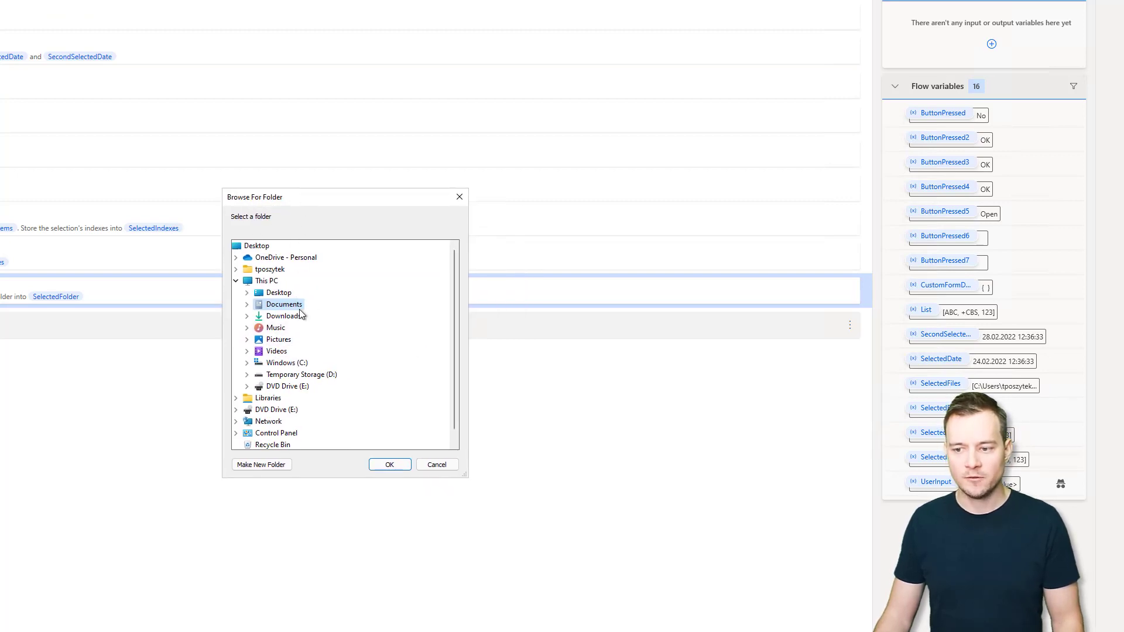
{"action": "left_click", "coordinate": [385, 468]}
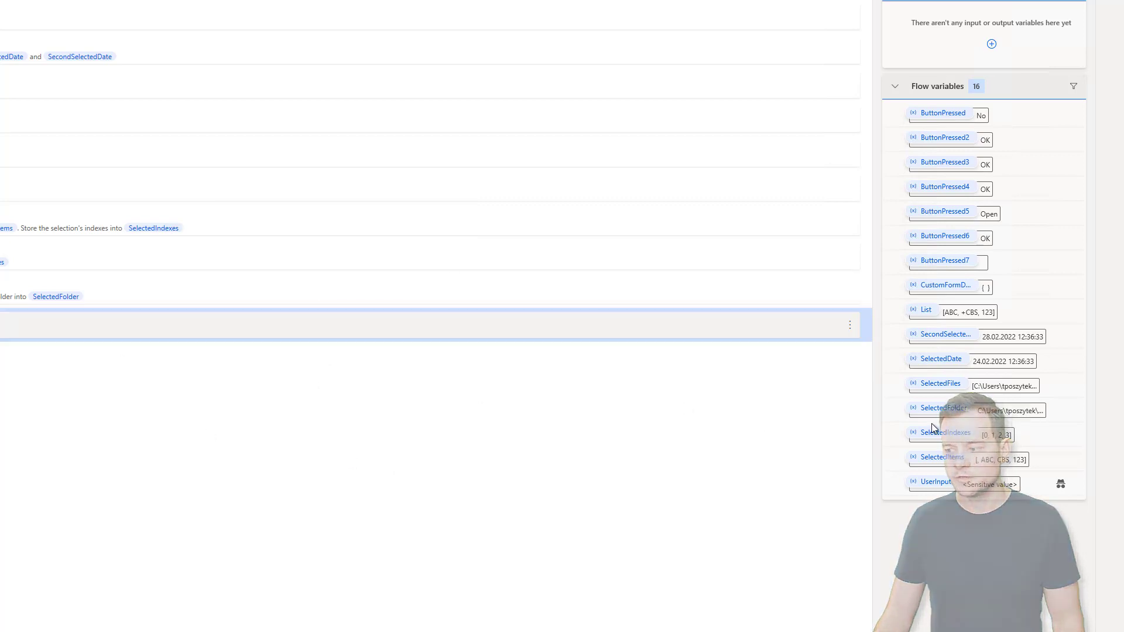
{"action": "double_click", "coordinate": [959, 414]}
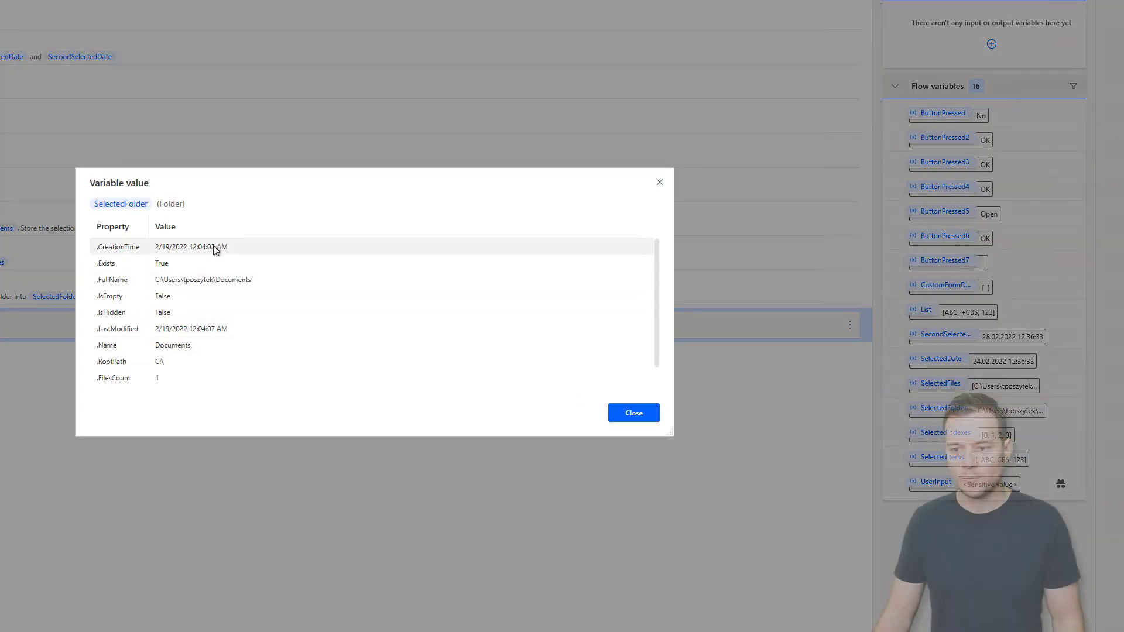
{"action": "scroll", "coordinate": [206, 296], "scroll_direction": "down", "scroll_amount": 1}
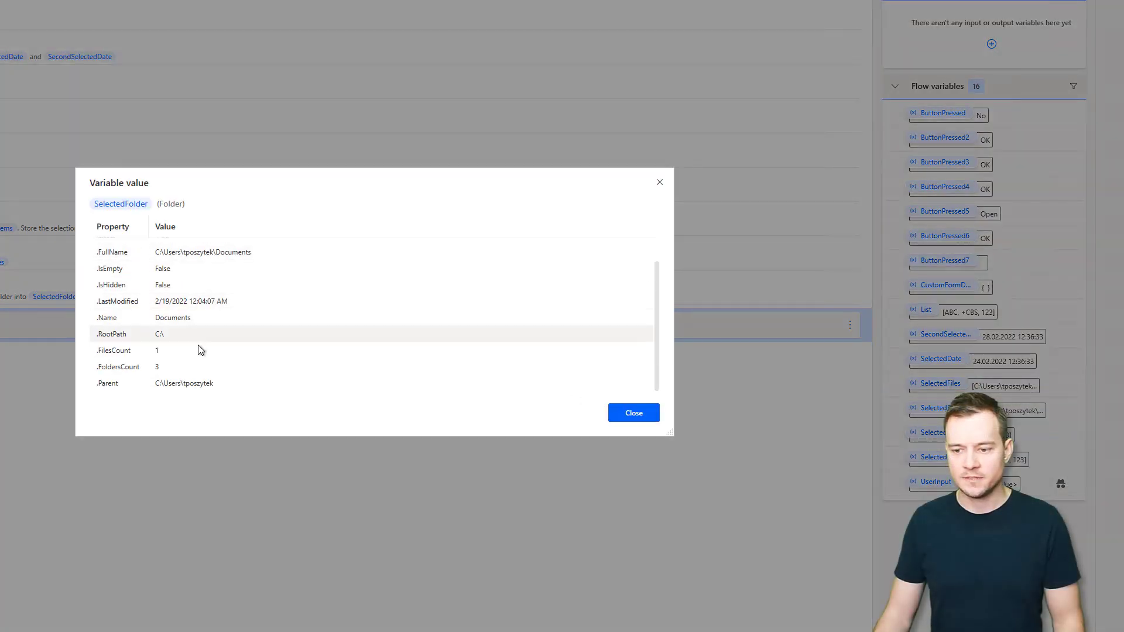
{"action": "scroll", "coordinate": [205, 381], "scroll_direction": "up", "scroll_amount": 2}
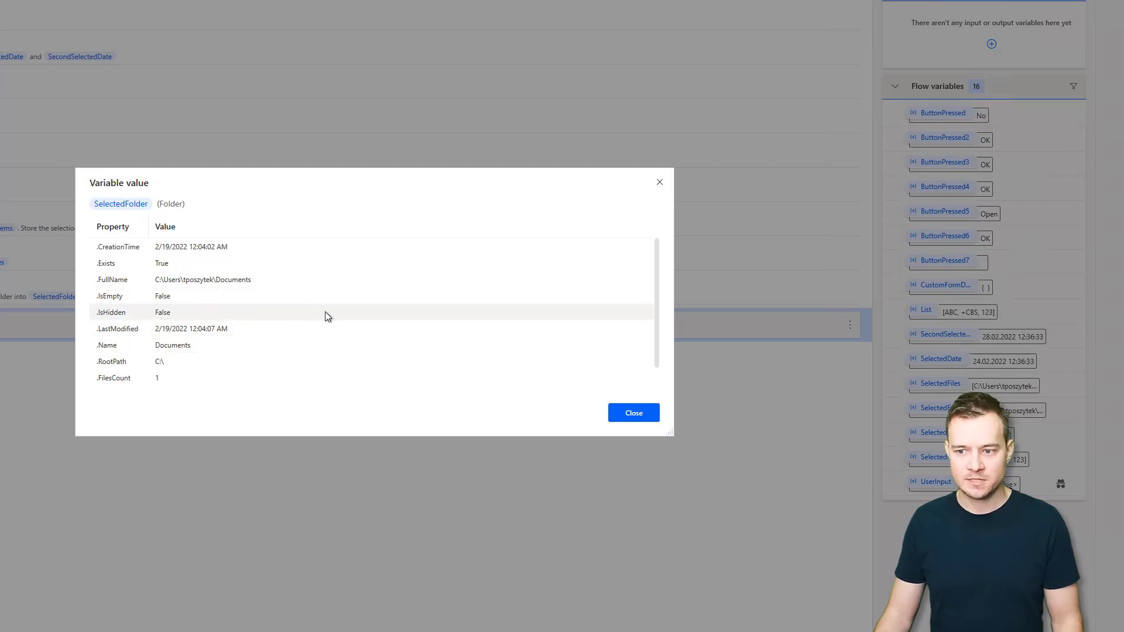
{"action": "left_click", "coordinate": [641, 417]}
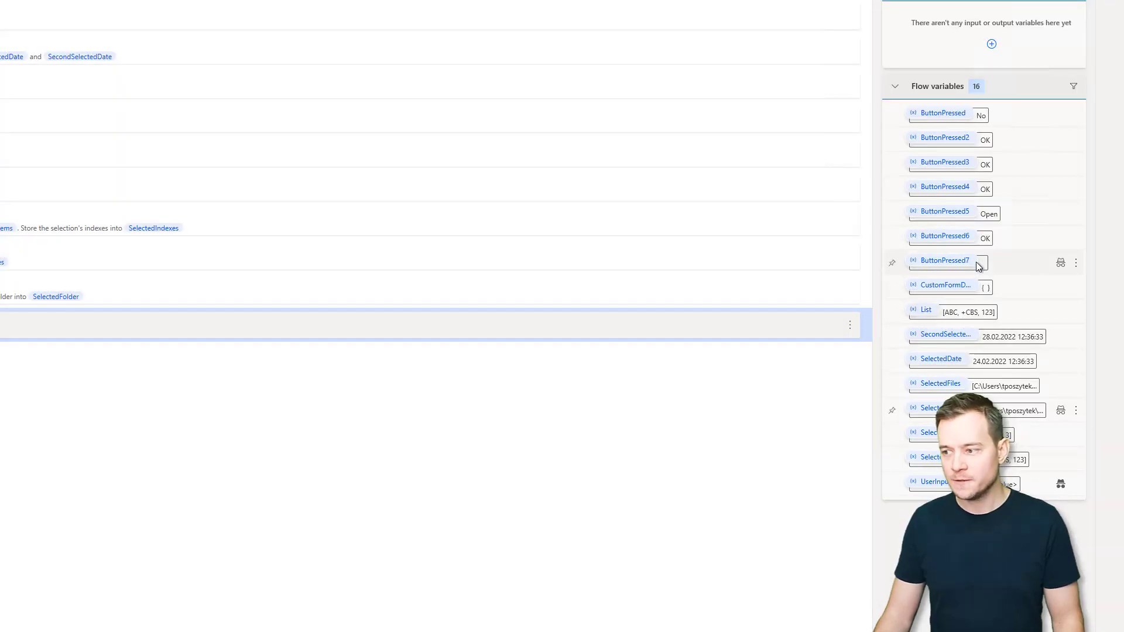
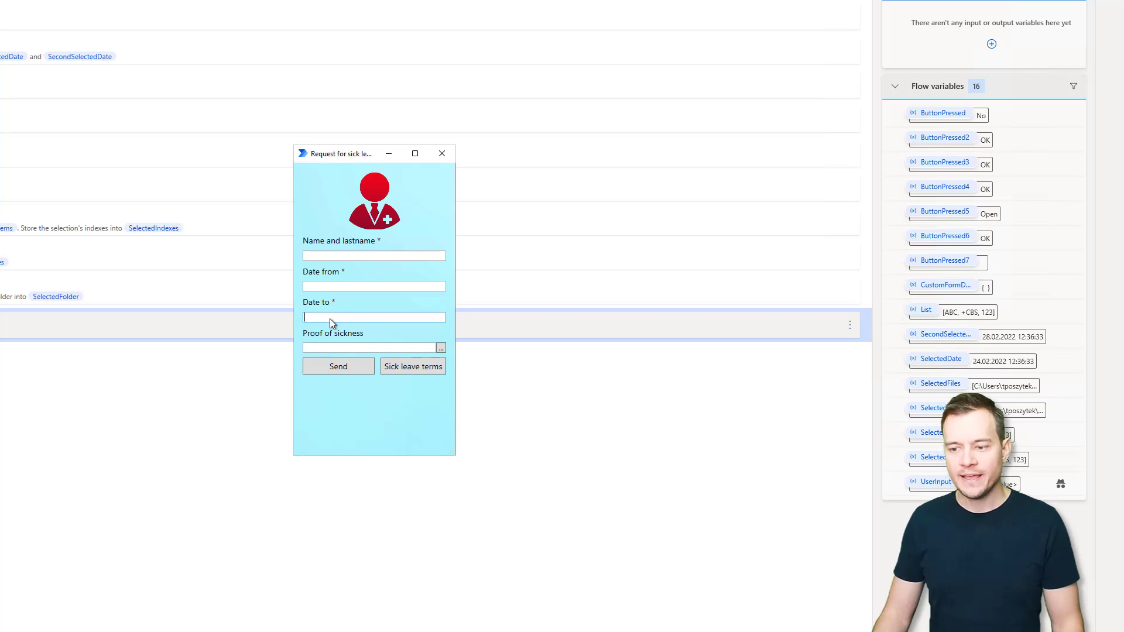
Clear the Name and lastname field and try to send the sick leave request with the required fields empty
{"action": "left_click", "coordinate": [346, 287]}
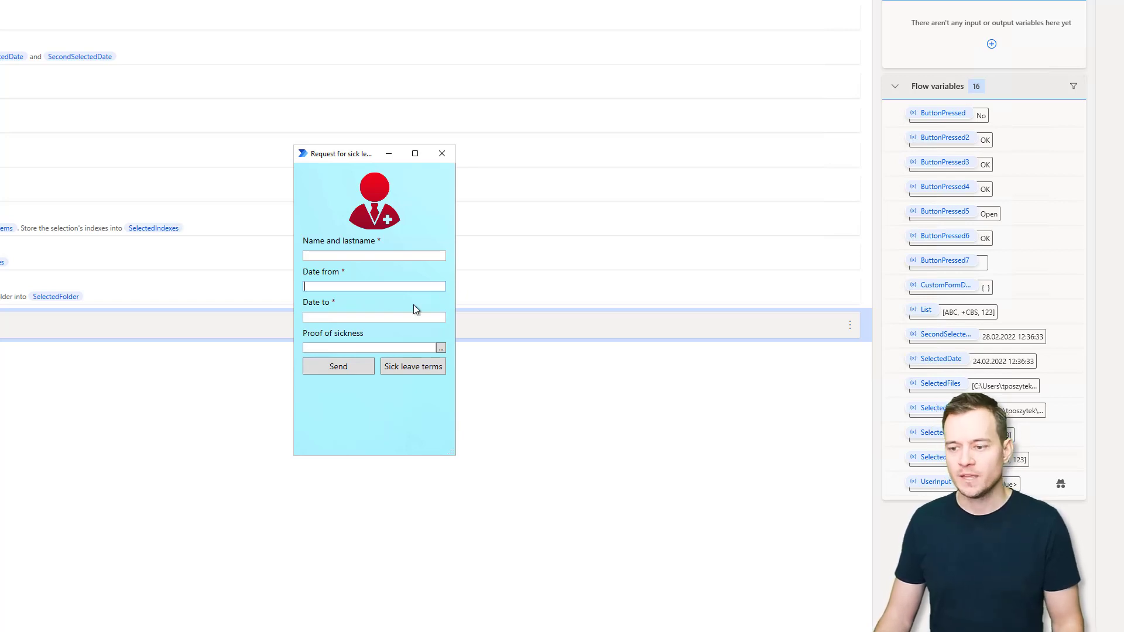
{"action": "left_click", "coordinate": [324, 259]}
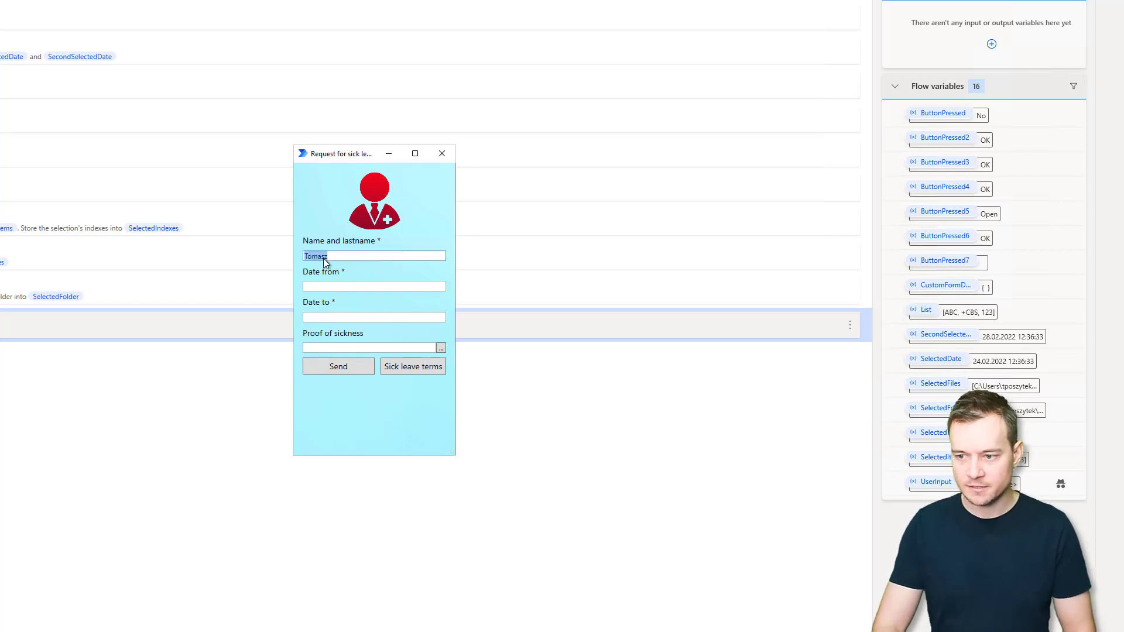
{"action": "key", "text": "BackSpace"}
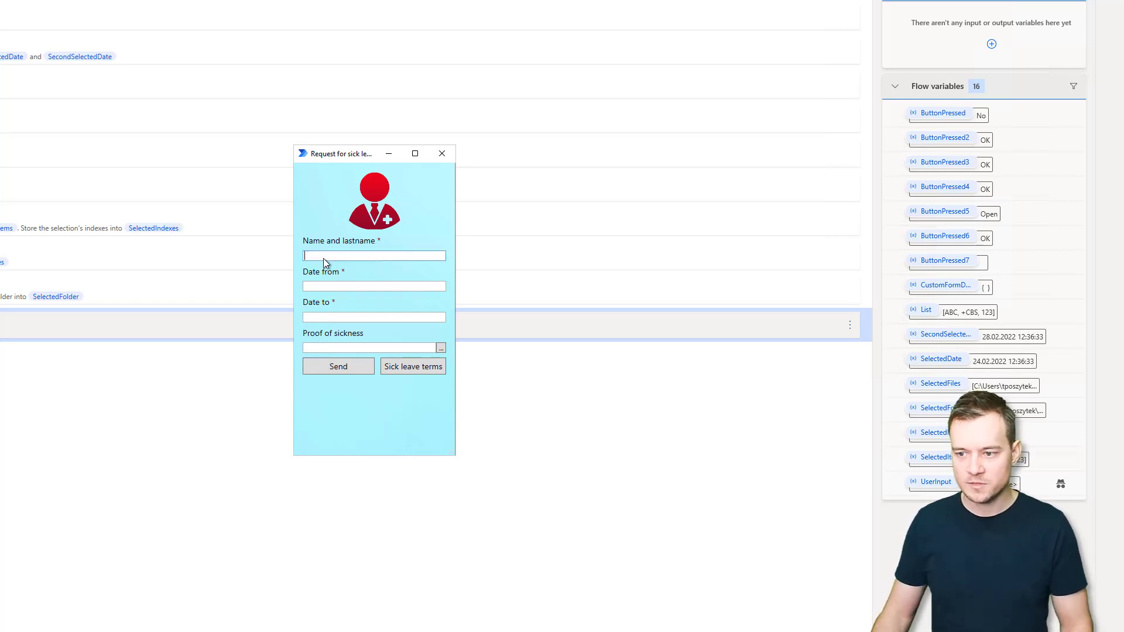
{"action": "left_click", "coordinate": [344, 370]}
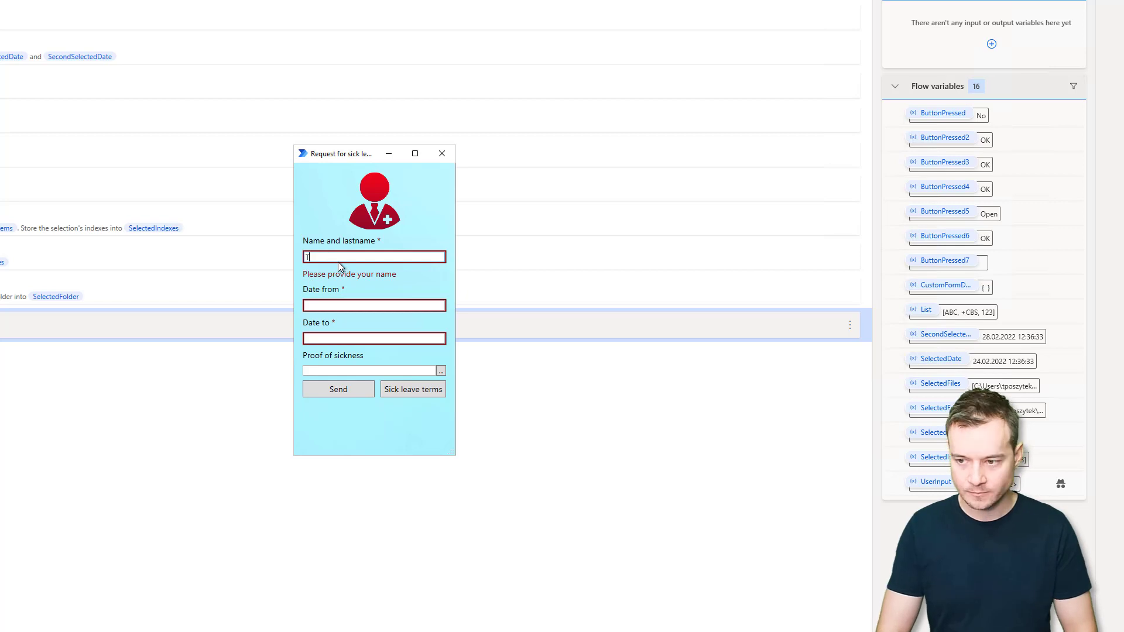
Enter the requester's first name in the form, with Date from 24.02.2022 and Date to 25.02.2022
{"action": "type", "text": "omasz"}
{"action": "key", "text": "Tab"}
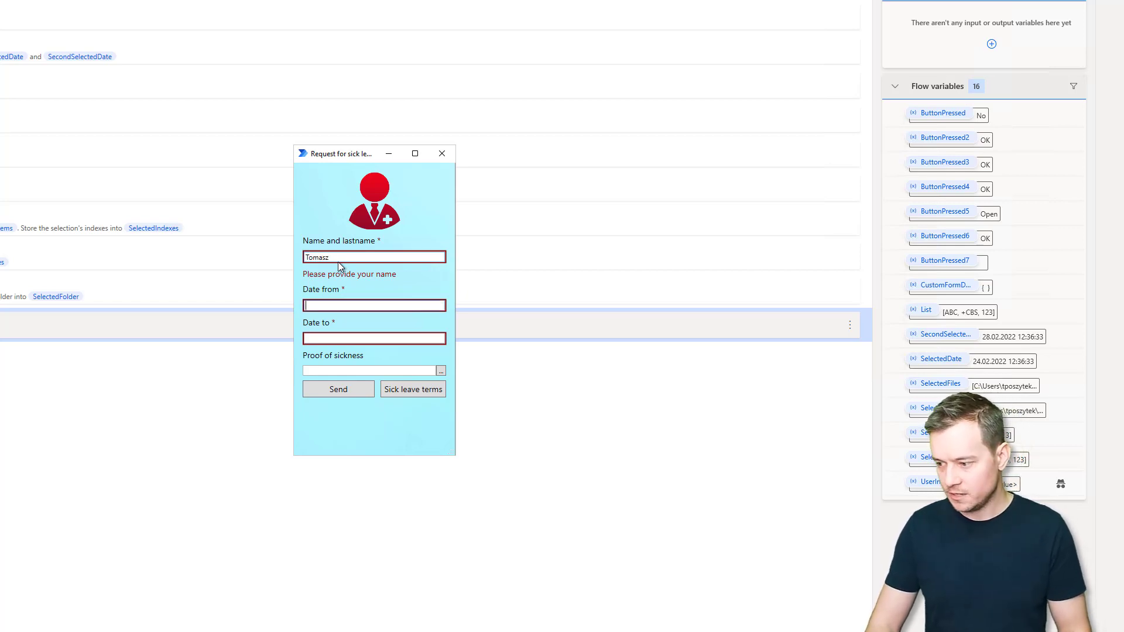
{"action": "type", "text": "24.02"}
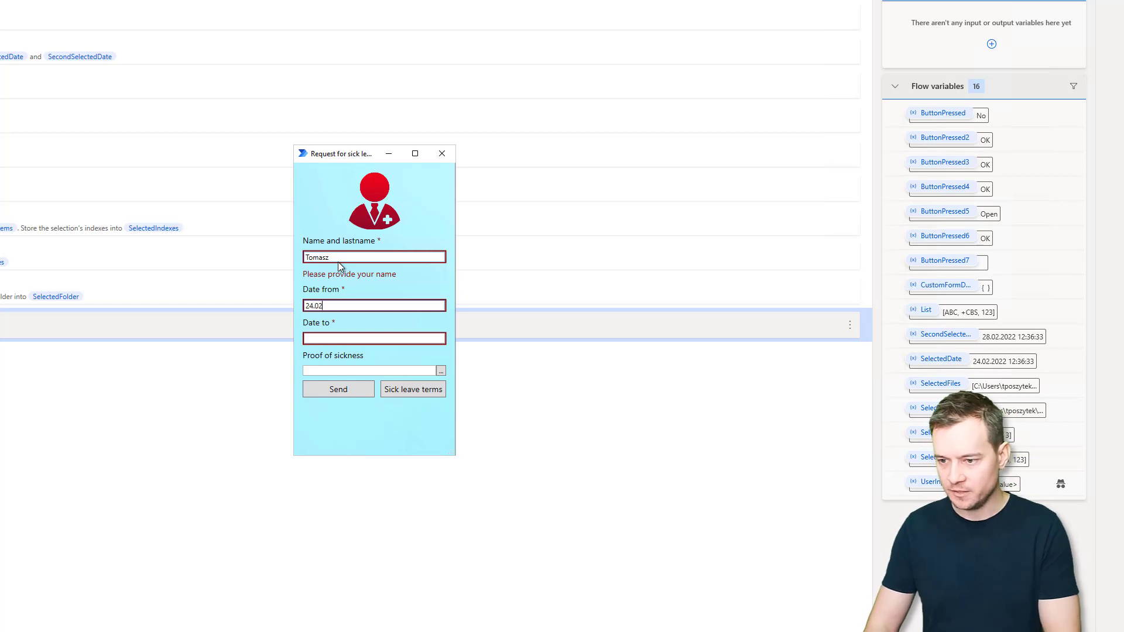
{"action": "type", "text": ".2022"}
{"action": "key", "text": "Tab"}
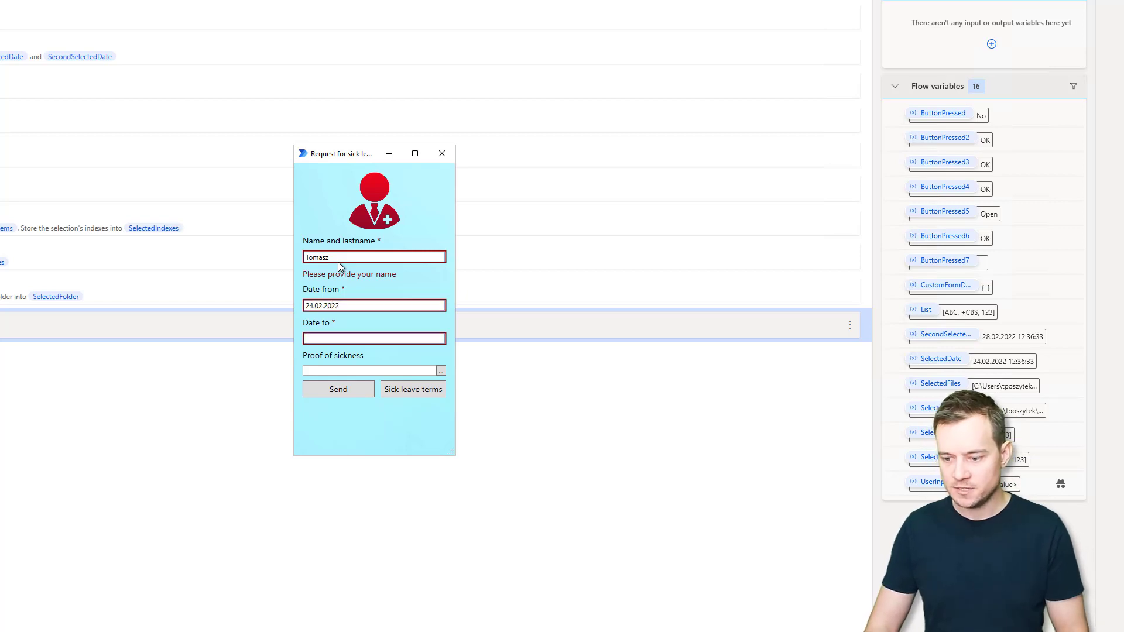
{"action": "type", "text": "25.20"}
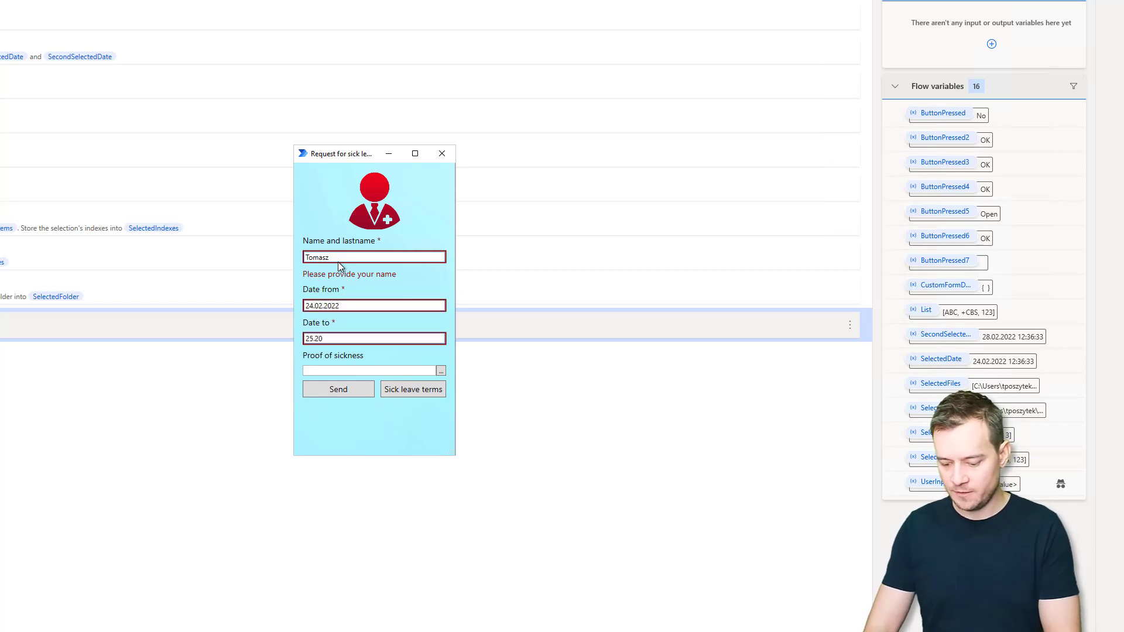
{"action": "key", "text": "BackSpace"}
{"action": "key", "text": "BackSpace"}
{"action": "type", "text": "02.20"}
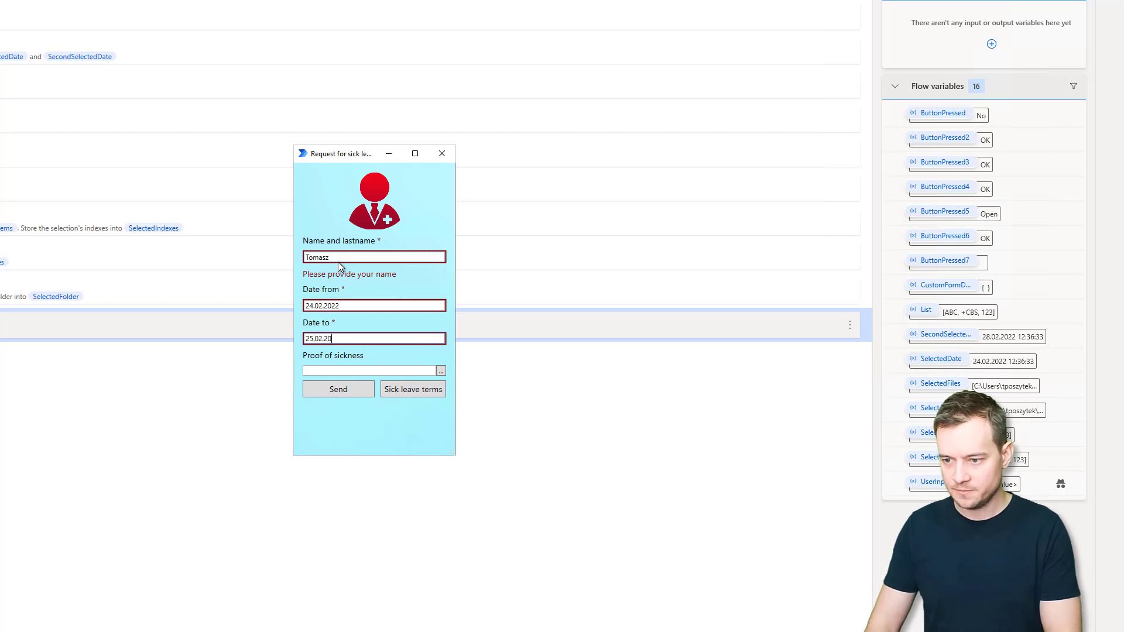
{"action": "type", "text": "22"}
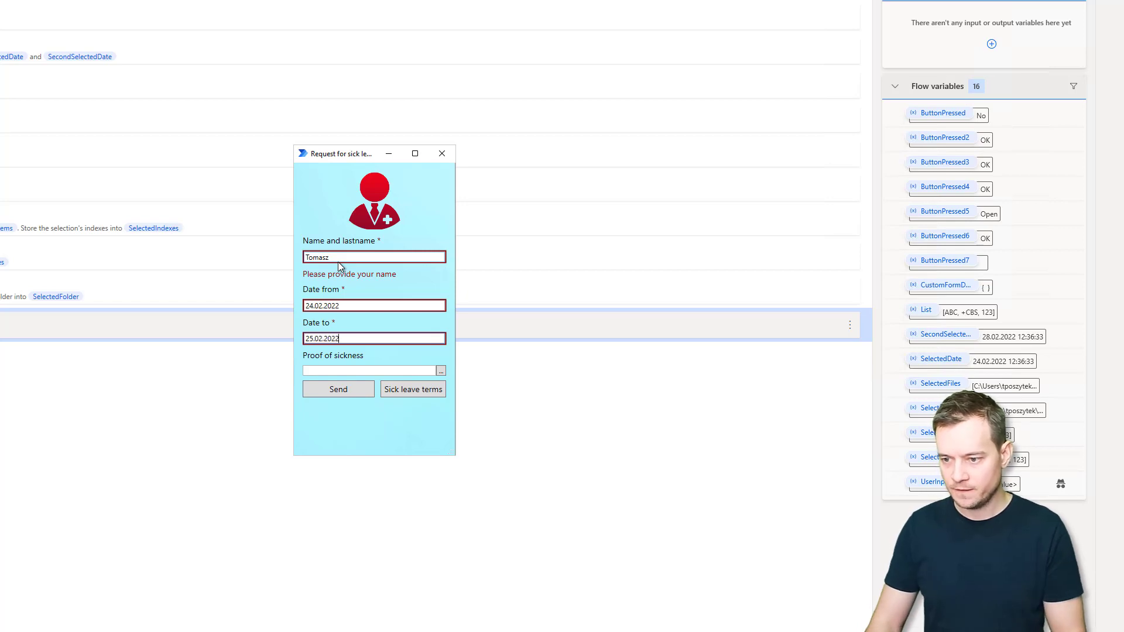
Attach R.png from Downloads as the proof of sickness and send the sick leave request
{"action": "left_click", "coordinate": [440, 371]}
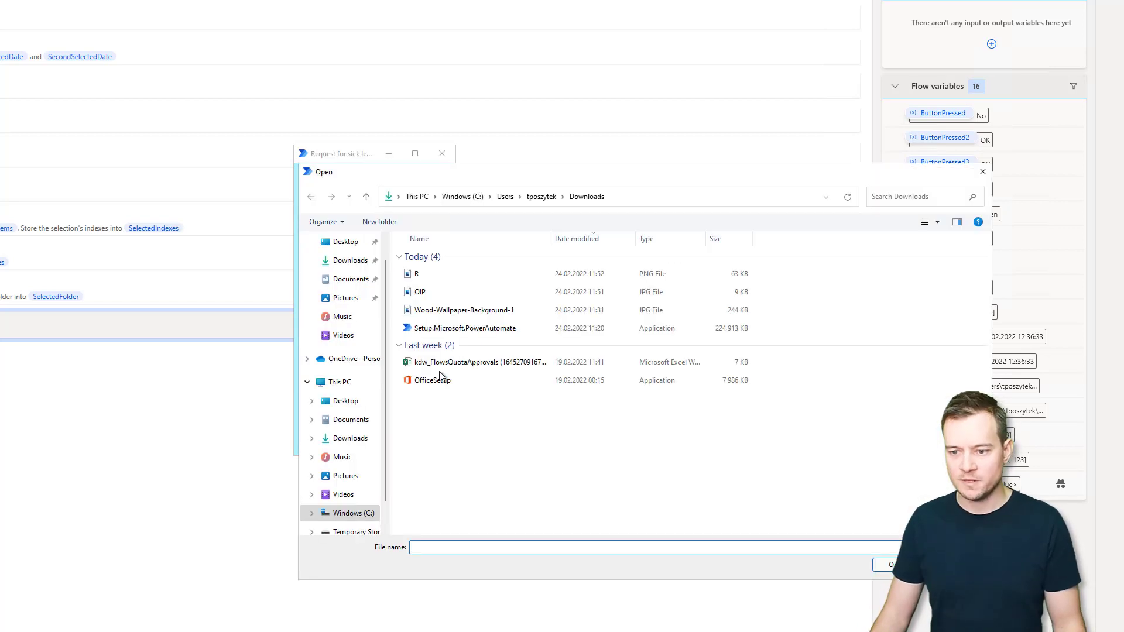
{"action": "double_click", "coordinate": [427, 272]}
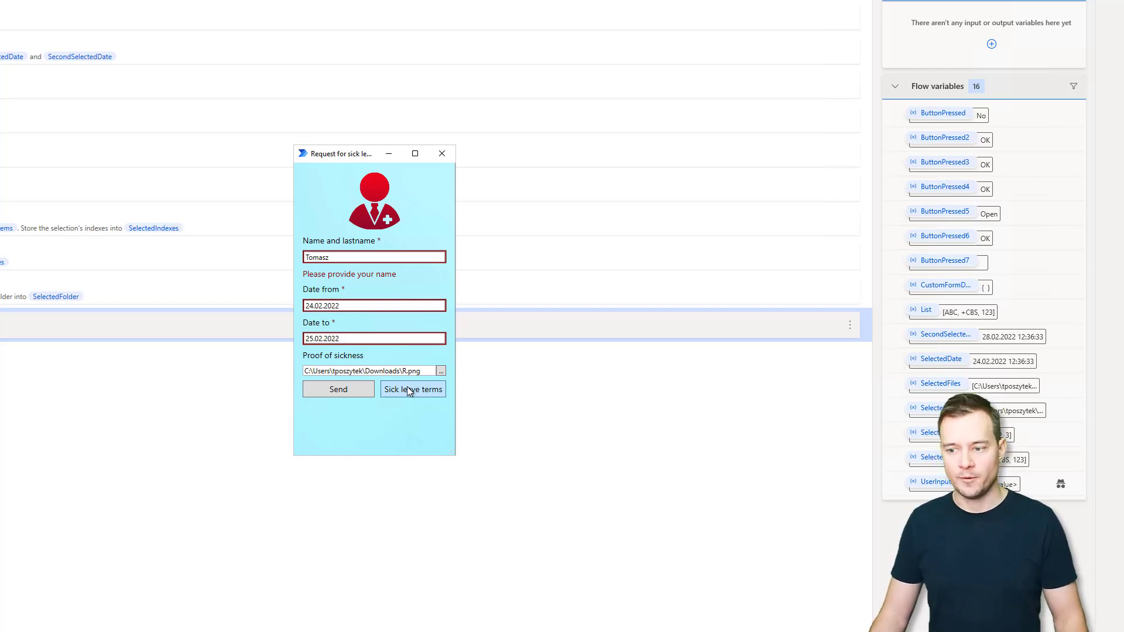
{"action": "left_click", "coordinate": [361, 391]}
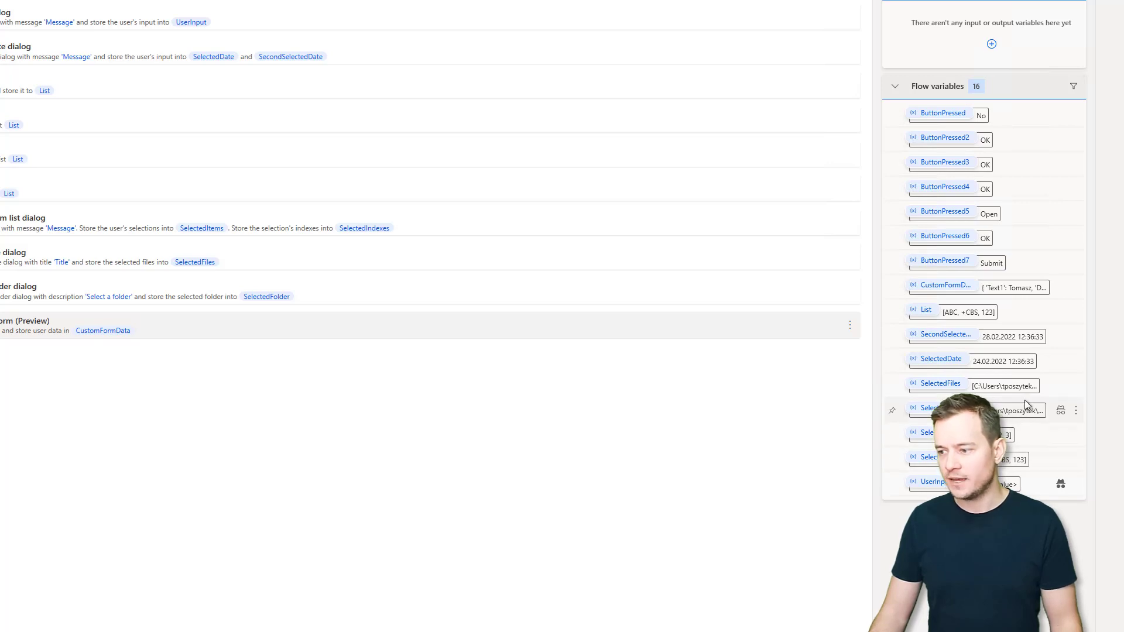
Inspect all fields stored in the CustomFormData variable, enlarging its value window, and close it
{"action": "double_click", "coordinate": [954, 290]}
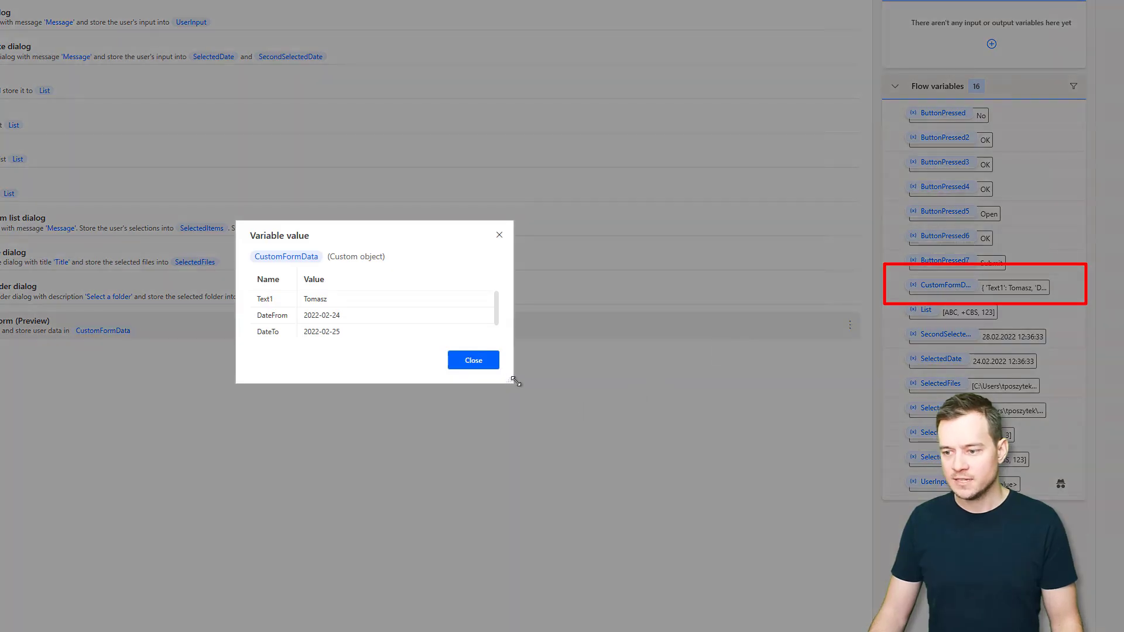
{"action": "left_click_drag", "start_coordinate": [510, 381], "coordinate": [616, 427]}
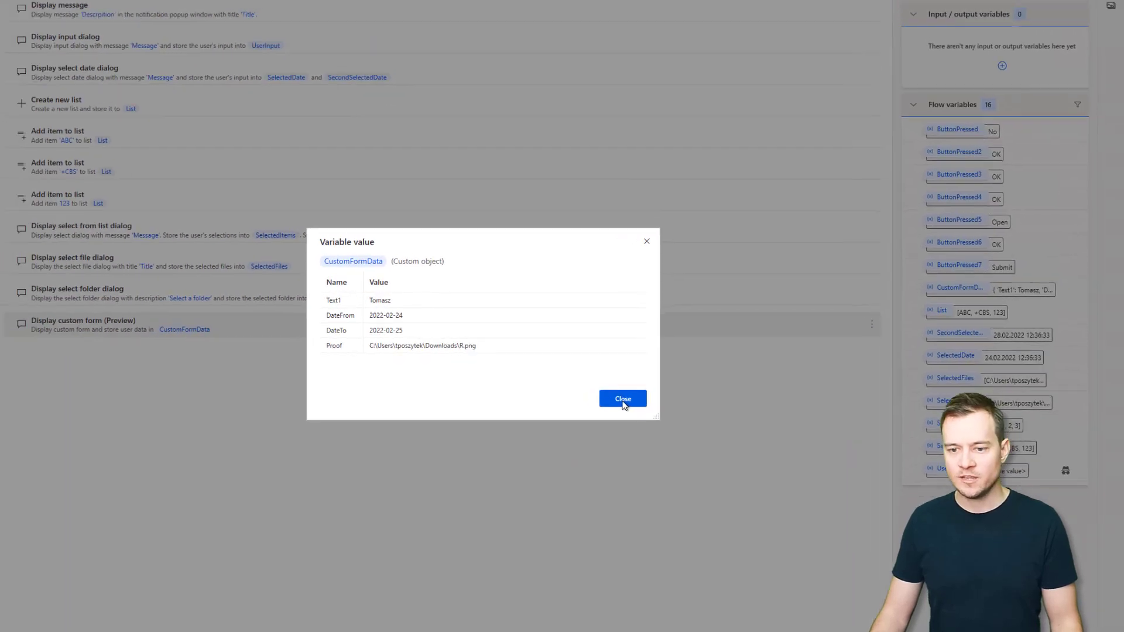
{"action": "left_click", "coordinate": [623, 400]}
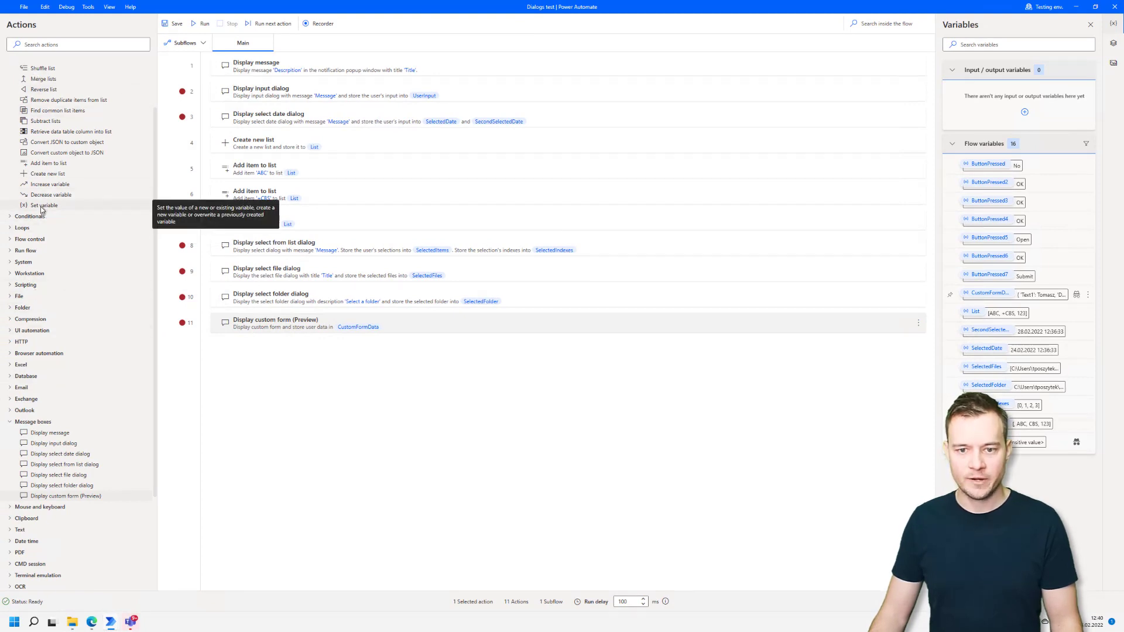
Add a Display message action after the custom form action and title the message box "Confirmation"
{"action": "left_click", "coordinate": [47, 432]}
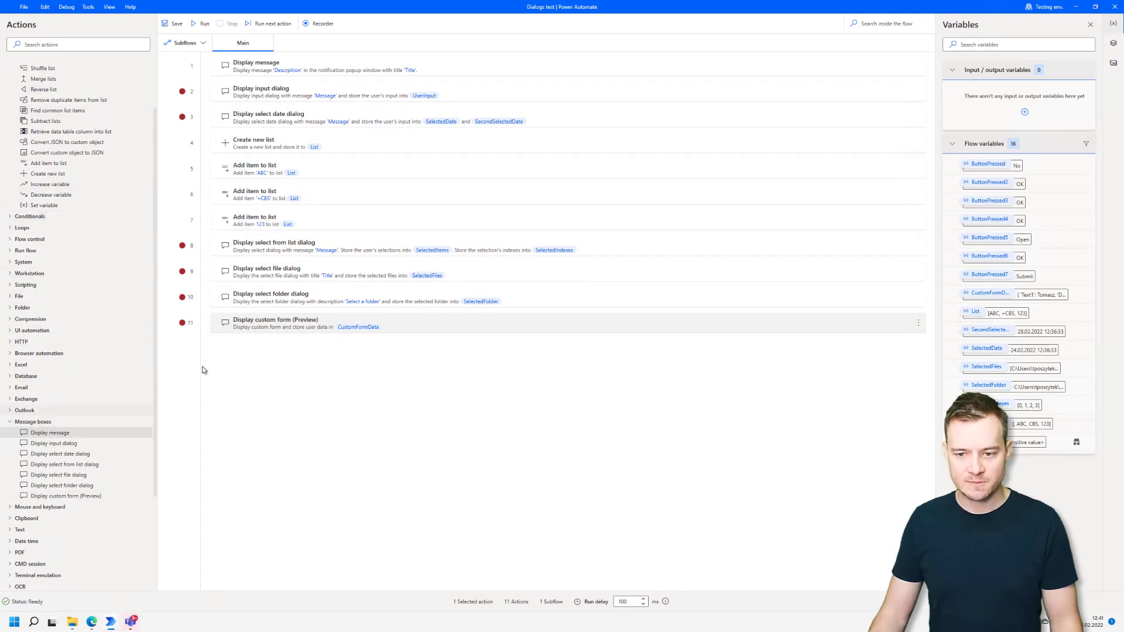
{"action": "left_click_drag", "start_coordinate": [47, 440], "coordinate": [227, 372]}
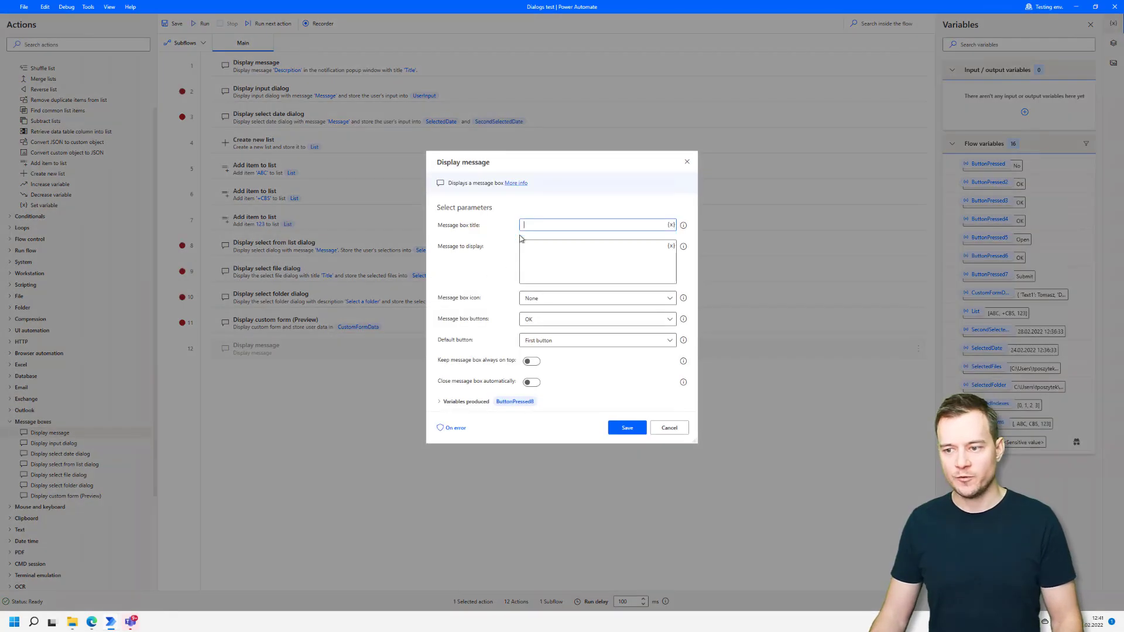
{"action": "type", "text": "Confirmation"}
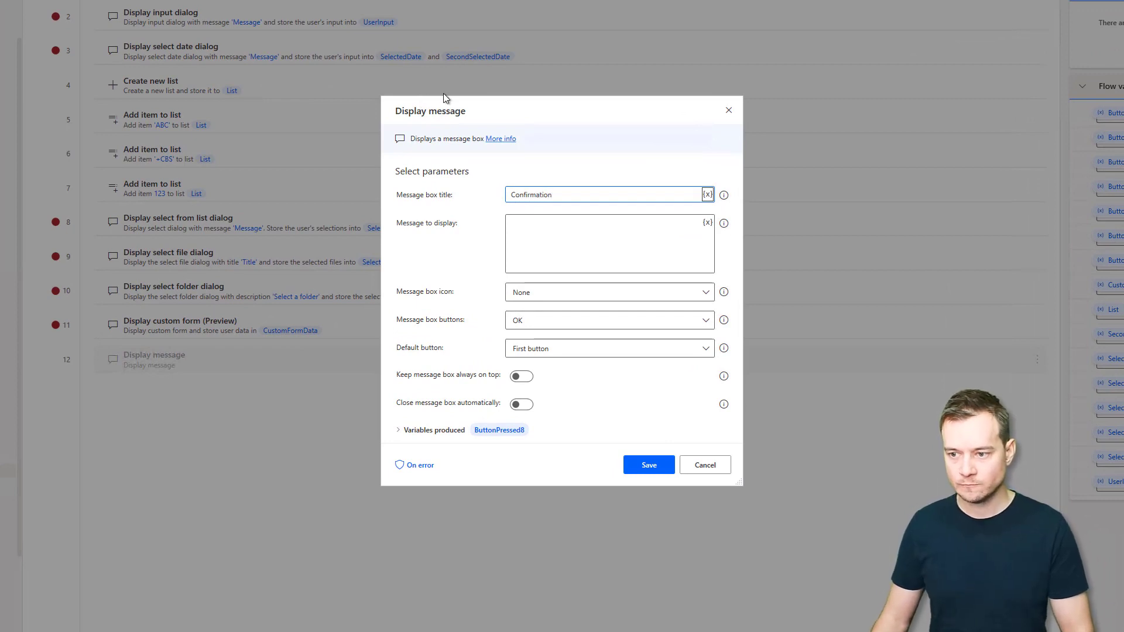
Insert the CustomFormData variable into the message to display and reference its Text1 property as %CustomFormData['Text1']%
{"action": "left_click", "coordinate": [707, 222]}
{"action": "scroll", "coordinate": [628, 382], "scroll_direction": "down", "scroll_amount": 5}
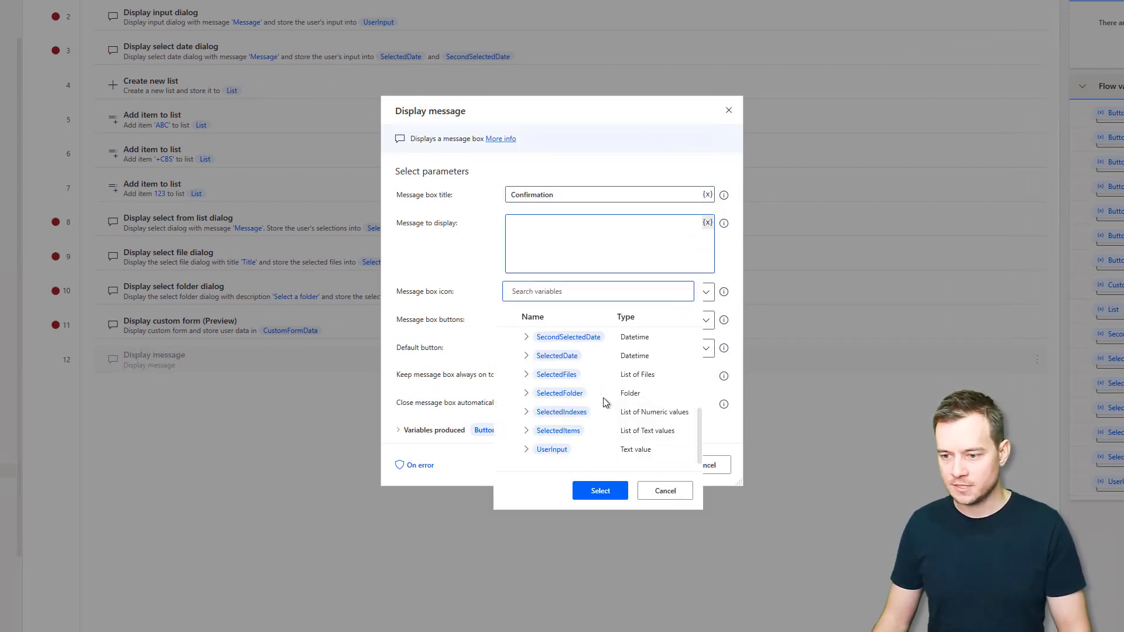
{"action": "left_click_drag", "start_coordinate": [698, 443], "coordinate": [700, 416]}
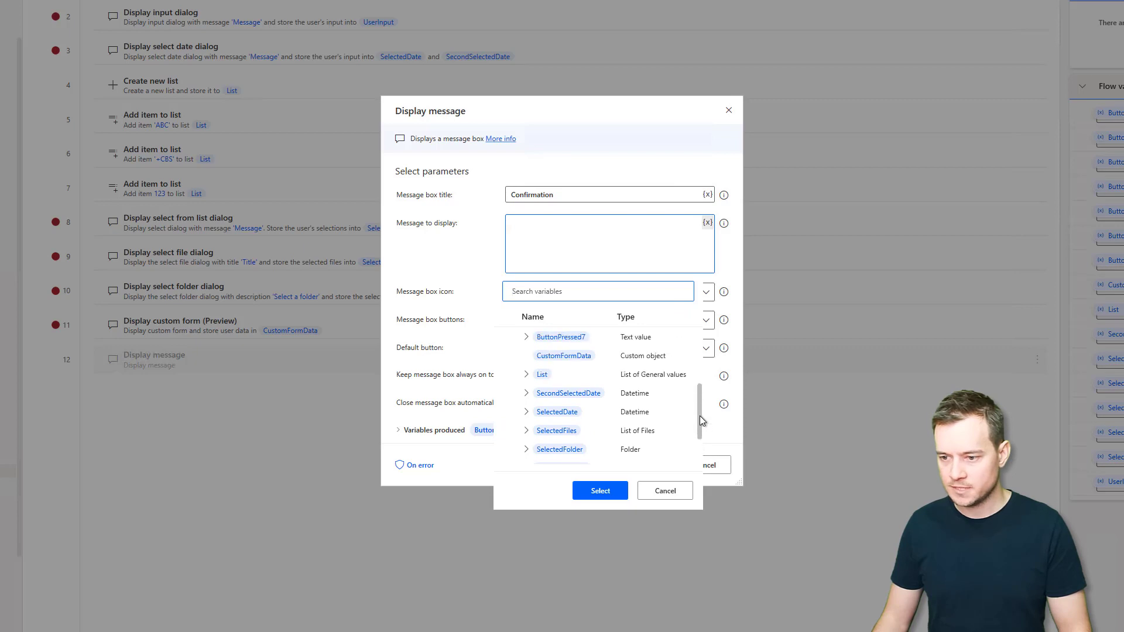
{"action": "double_click", "coordinate": [577, 360]}
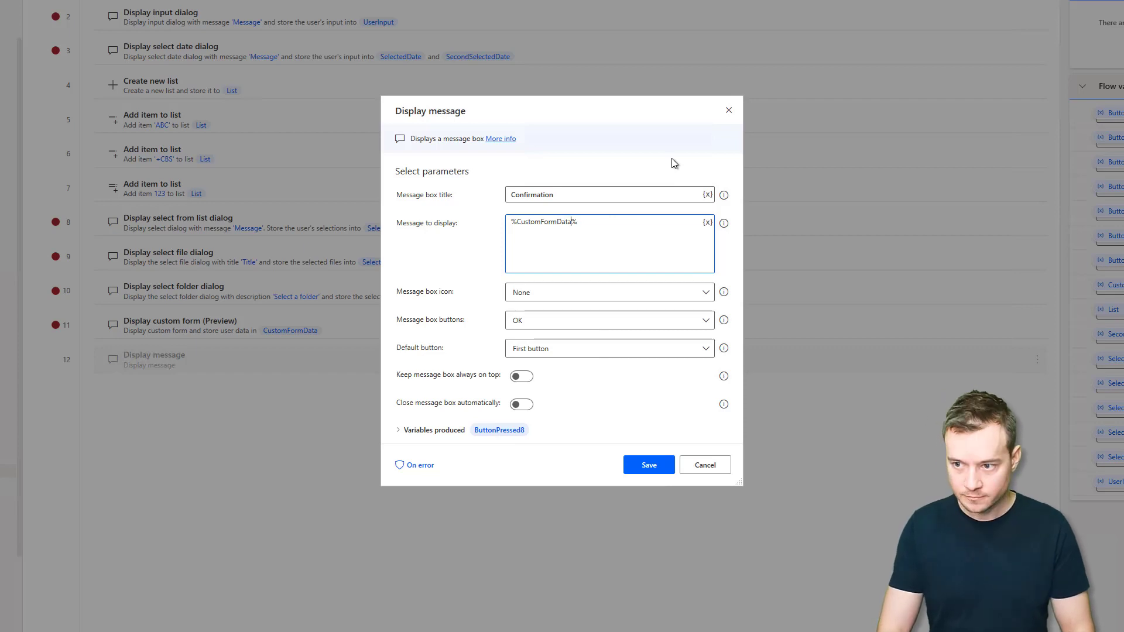
{"action": "type", "text": "['Text1']"}
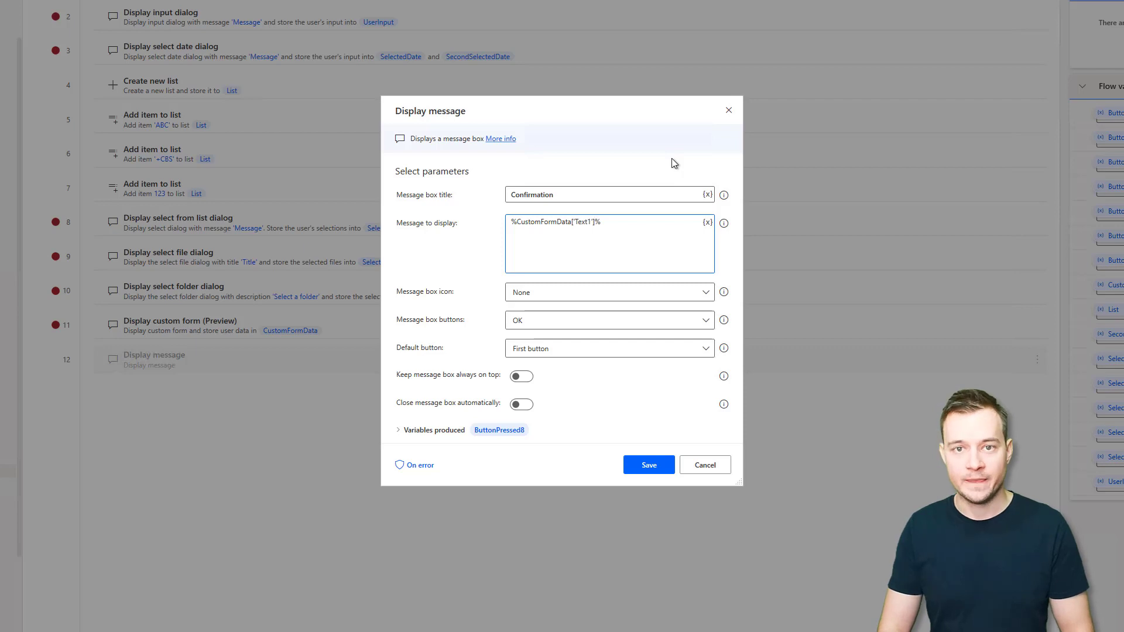
Complete the message as "Thanks %CustomFormData['Text1']%. Your sick leave was saved successfully!" and save the action
{"action": "key", "text": "Right"}
{"action": "key", "text": "Home"}
{"action": "type", "text": "Thanks"}
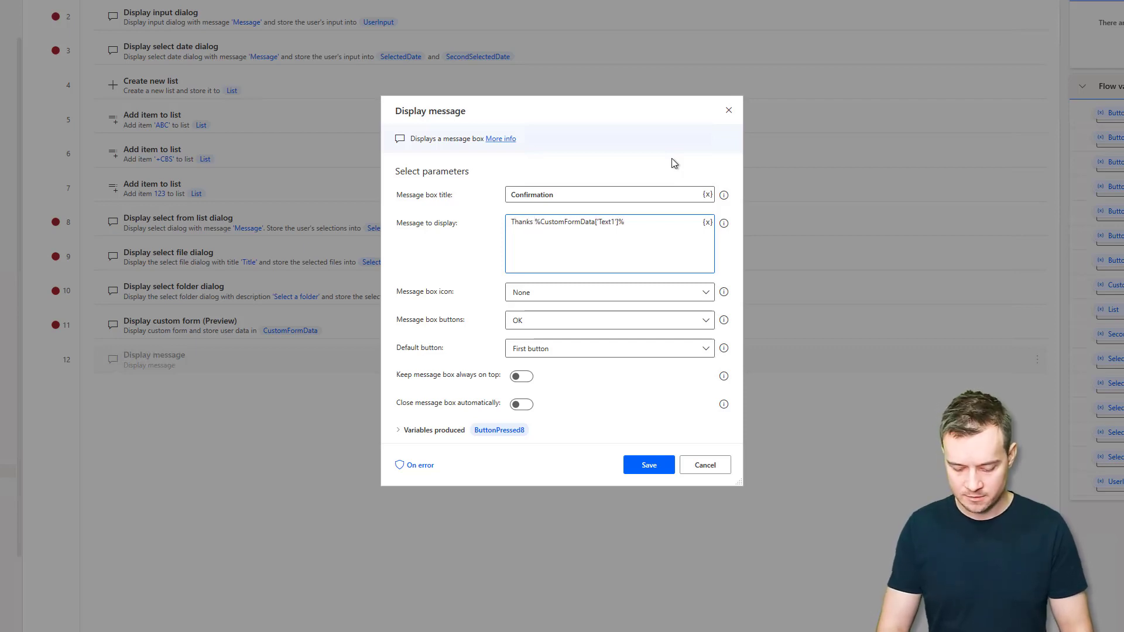
{"action": "key", "text": "End"}
{"action": "type", "text": ". Your sick "}
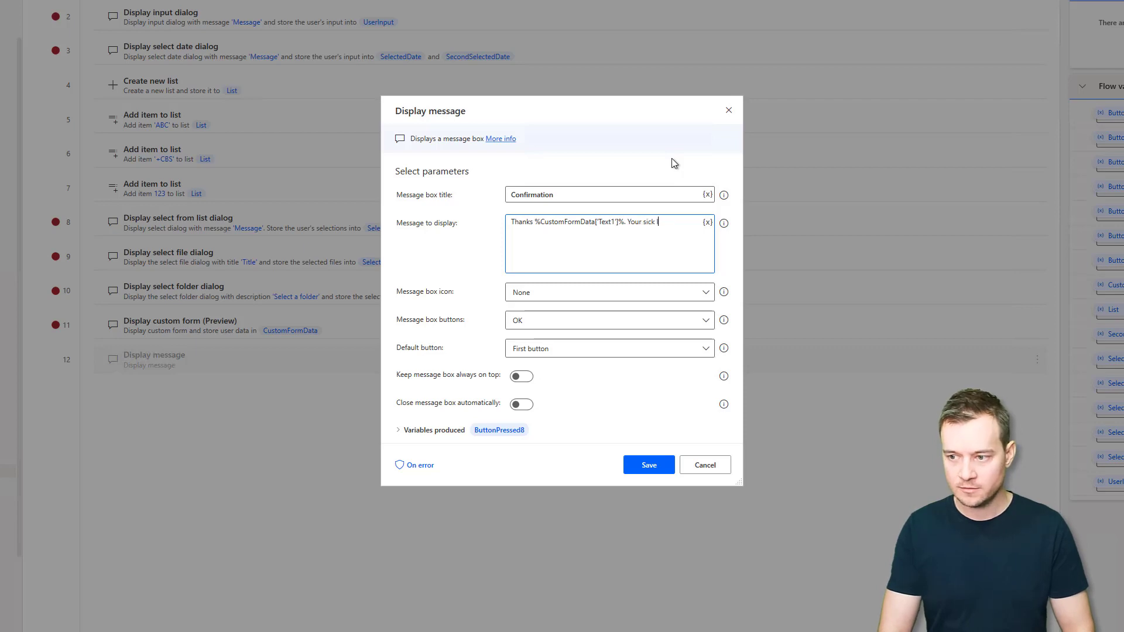
{"action": "type", "text": "leave was save"}
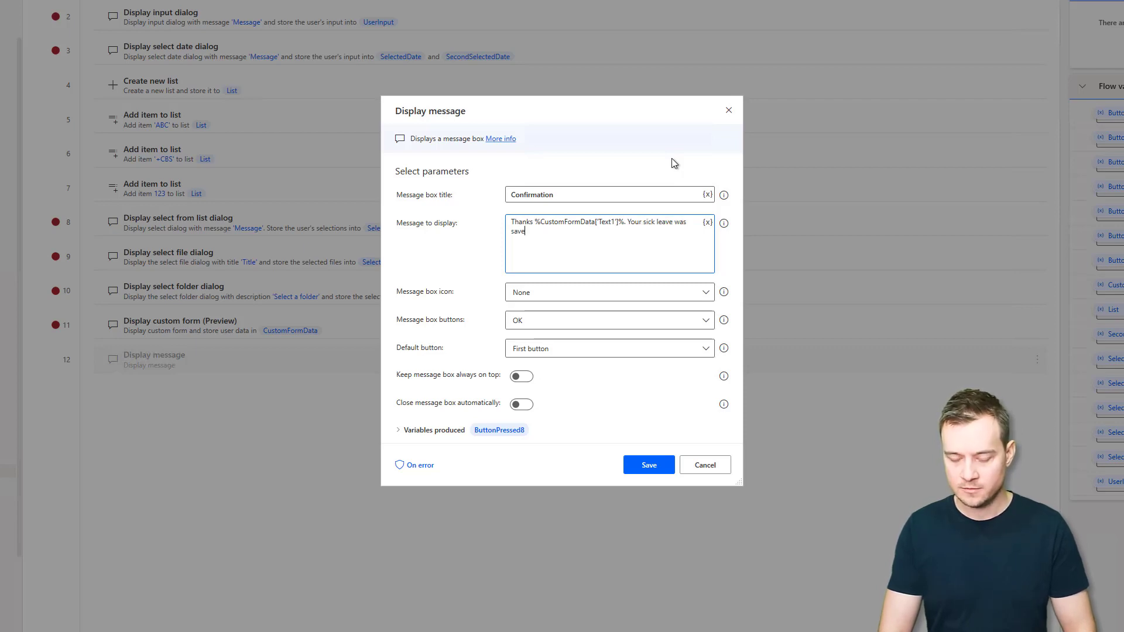
{"action": "type", "text": "d succesffull"}
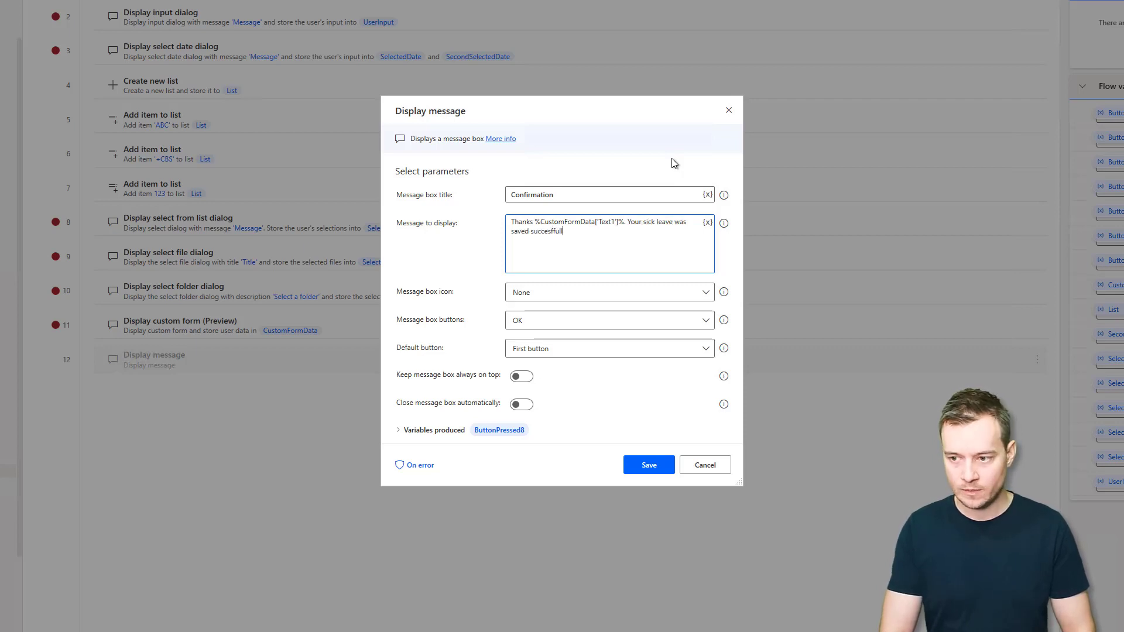
{"action": "type", "text": "y!"}
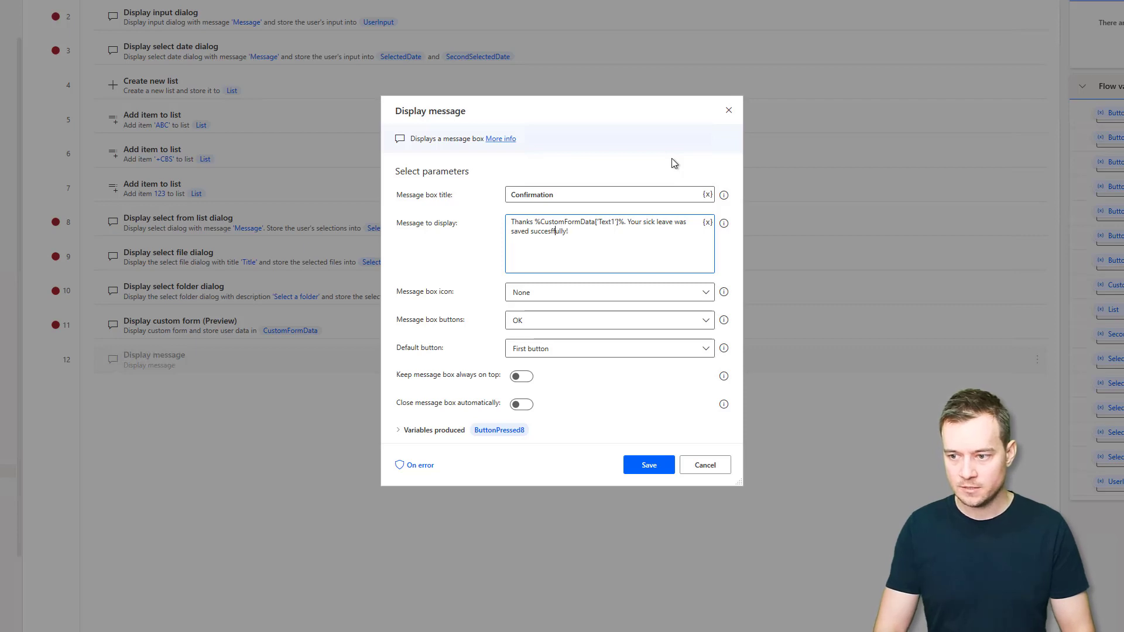
{"action": "key", "text": "Left"}
{"action": "key", "text": "BackSpace"}
{"action": "key", "text": "End"}
{"action": "key", "text": "Left"}
{"action": "key", "text": "Left"}
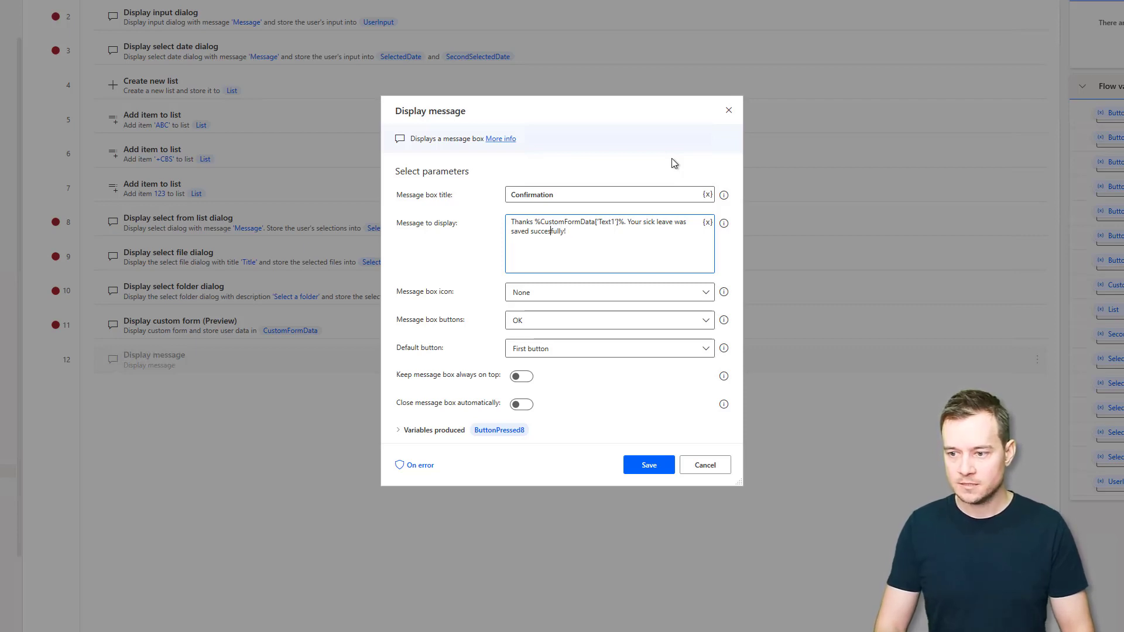
{"action": "type", "text": "s"}
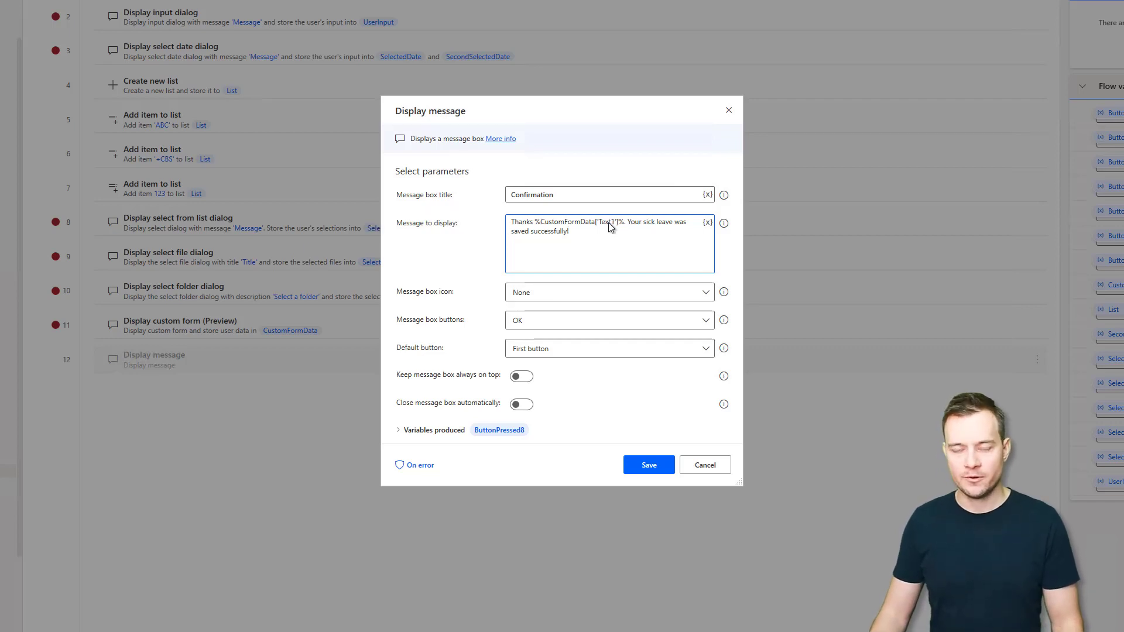
{"action": "left_click", "coordinate": [648, 467]}
Run the flow from the Display custom form action and enter a test name in the Name and lastname field
{"action": "right_click", "coordinate": [203, 330]}
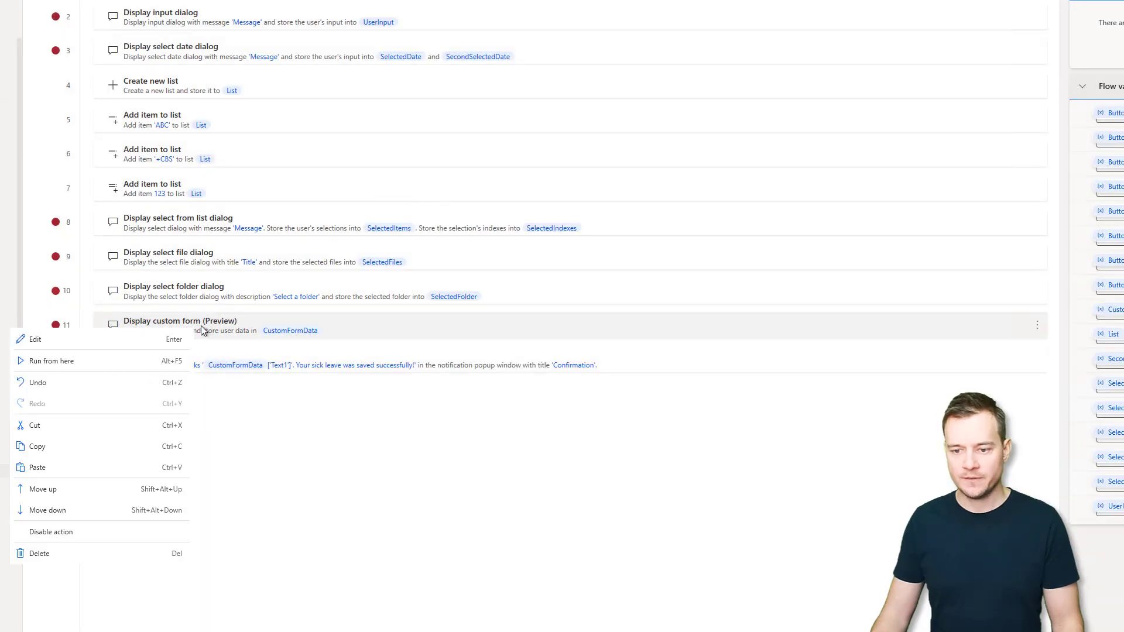
{"action": "left_click", "coordinate": [131, 361]}
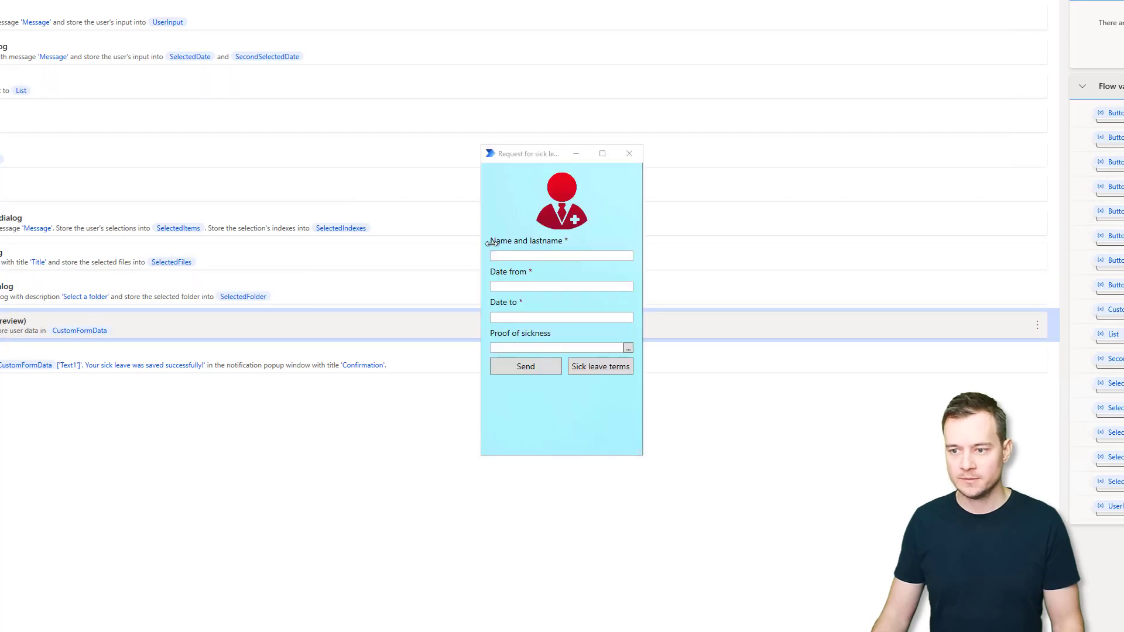
{"action": "left_click", "coordinate": [511, 257]}
{"action": "type", "text": "Test Tomasz"}
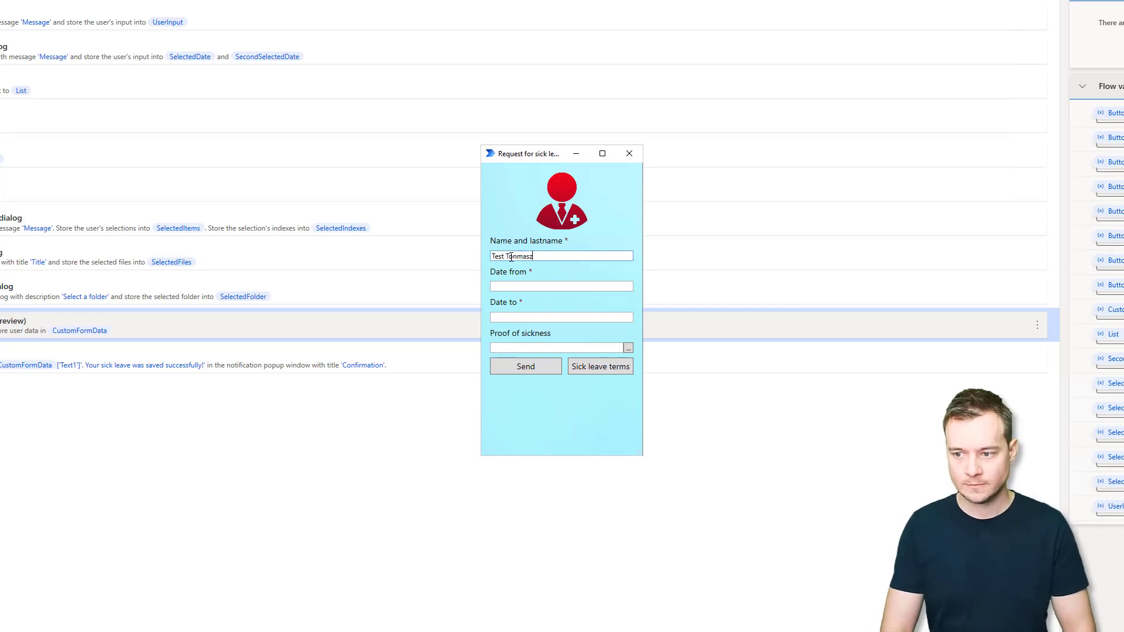
{"action": "key", "text": "Tab"}
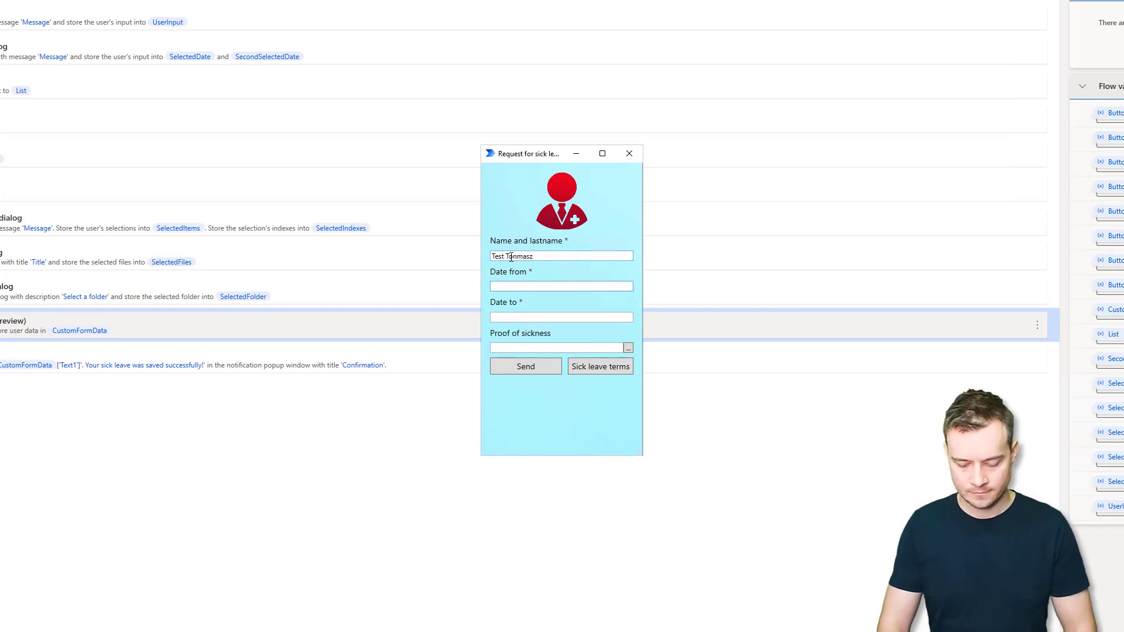
Fill in Date from as 24.02.2022 and Date to as 26.02.2022, and send the request without proof of sickness
{"action": "type", "text": "24.02.2"}
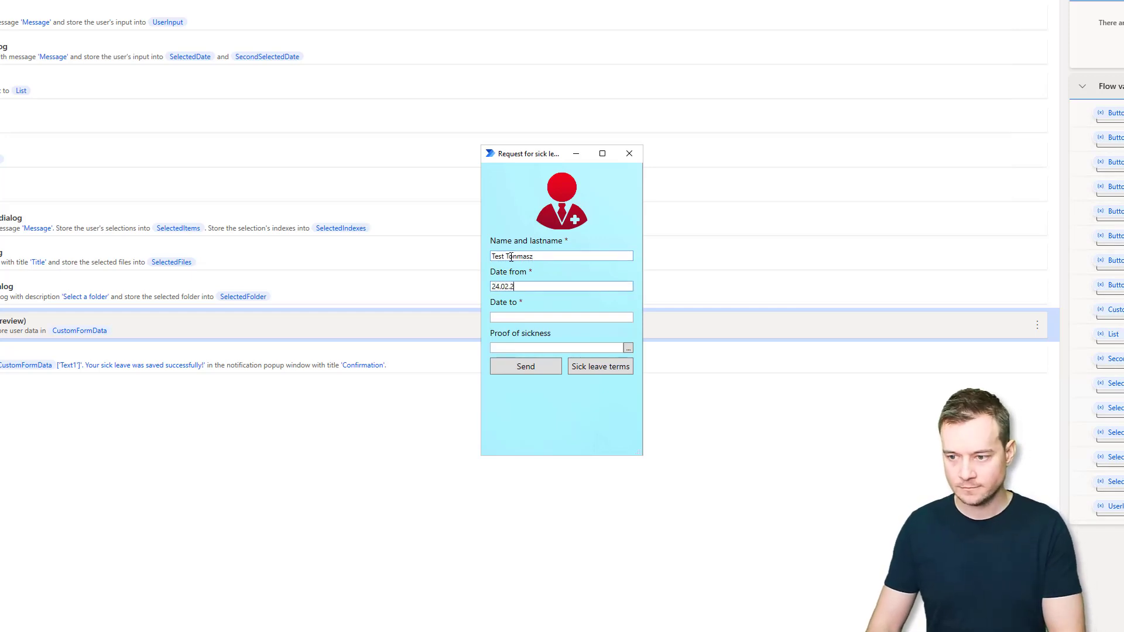
{"action": "type", "text": "022"}
{"action": "key", "text": "Tab"}
{"action": "type", "text": "26"}
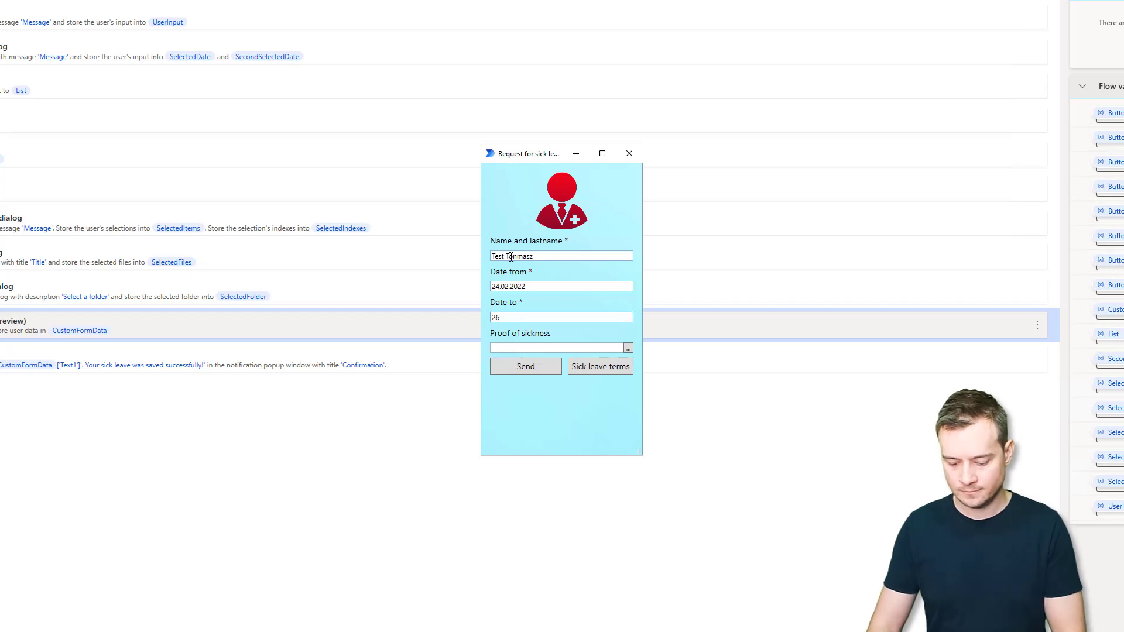
{"action": "type", "text": ".02.2022"}
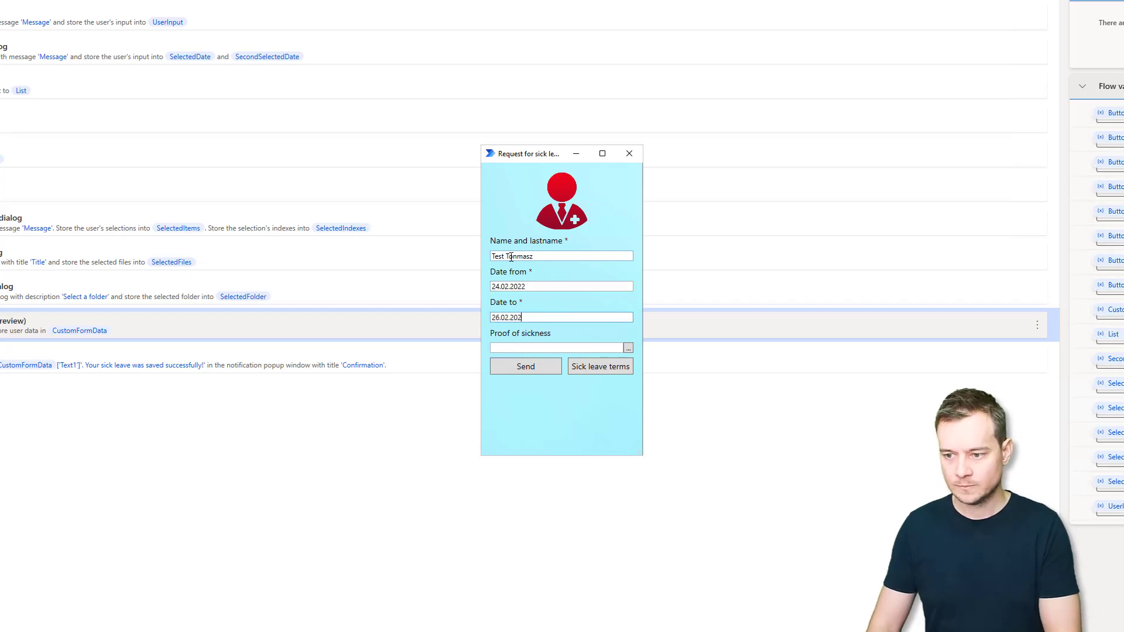
{"action": "left_click", "coordinate": [544, 363]}
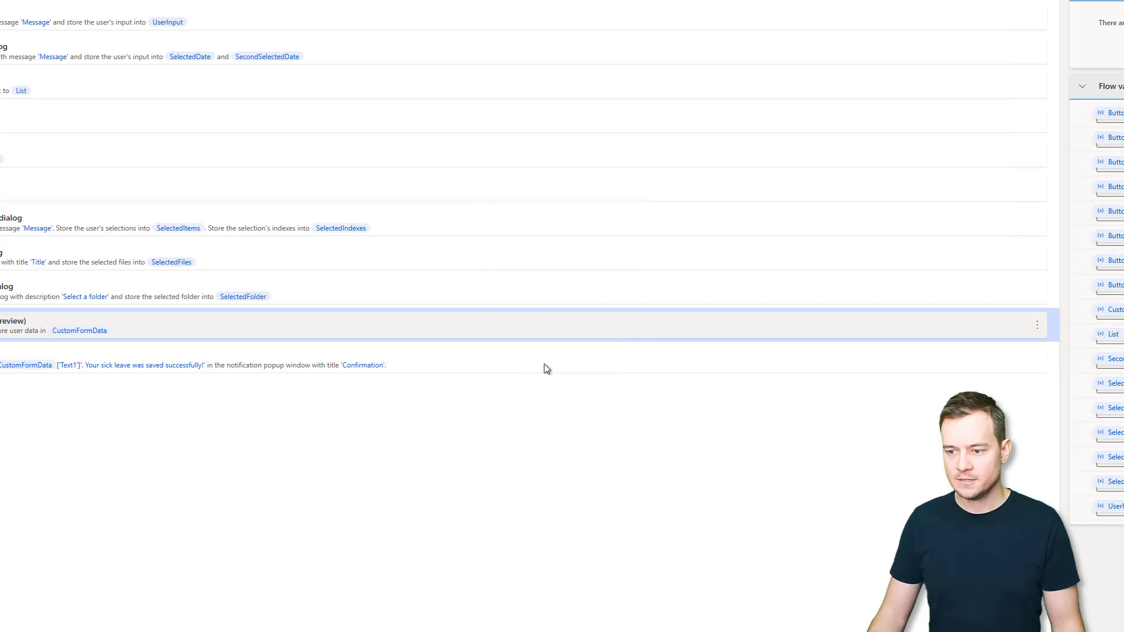